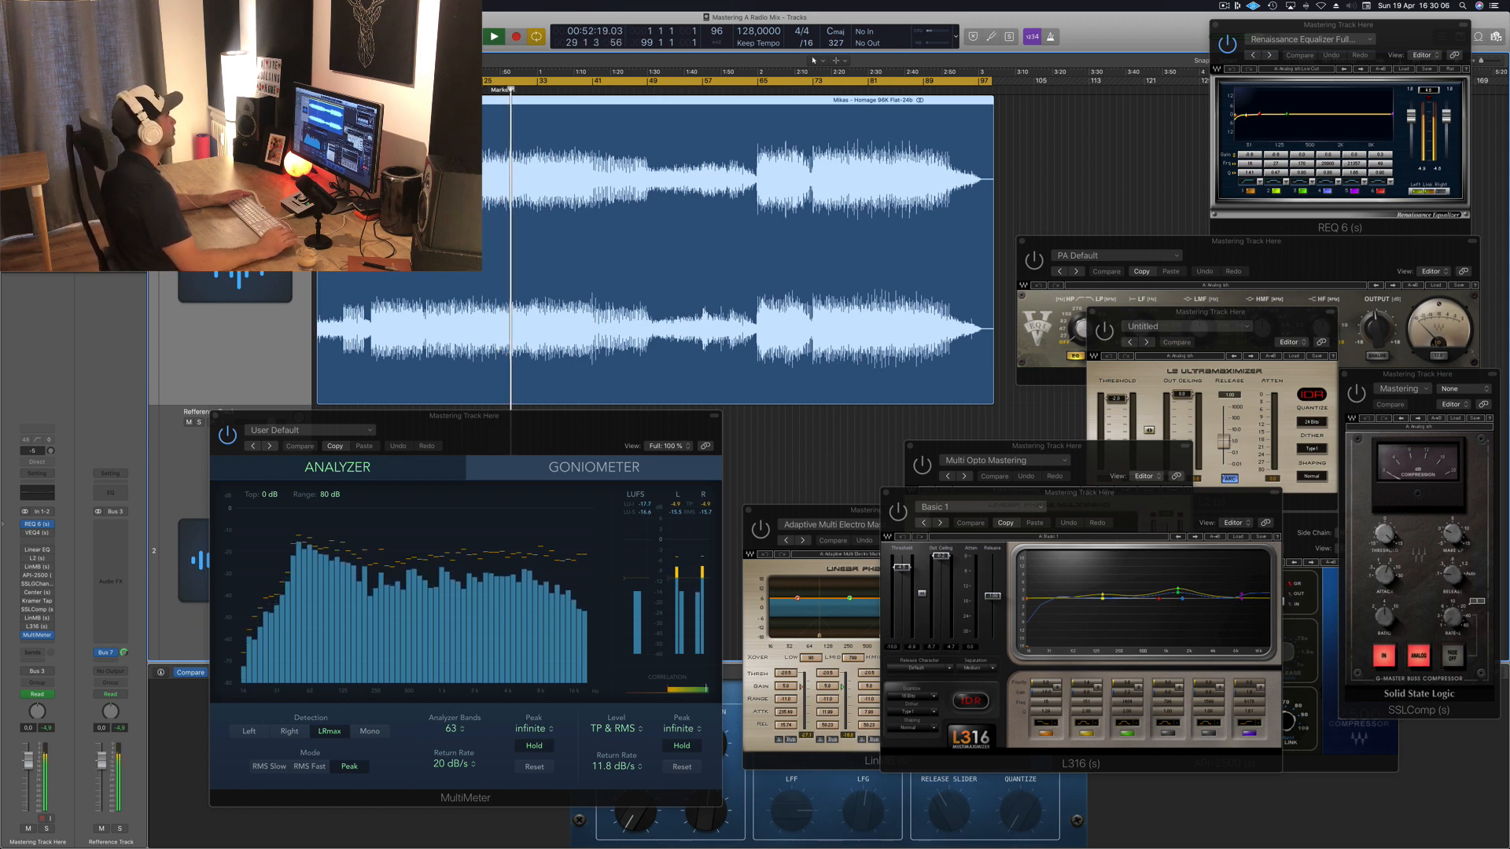
Audition the mastering track from successively later points on the timeline, up to its closing section.
click(598, 90)
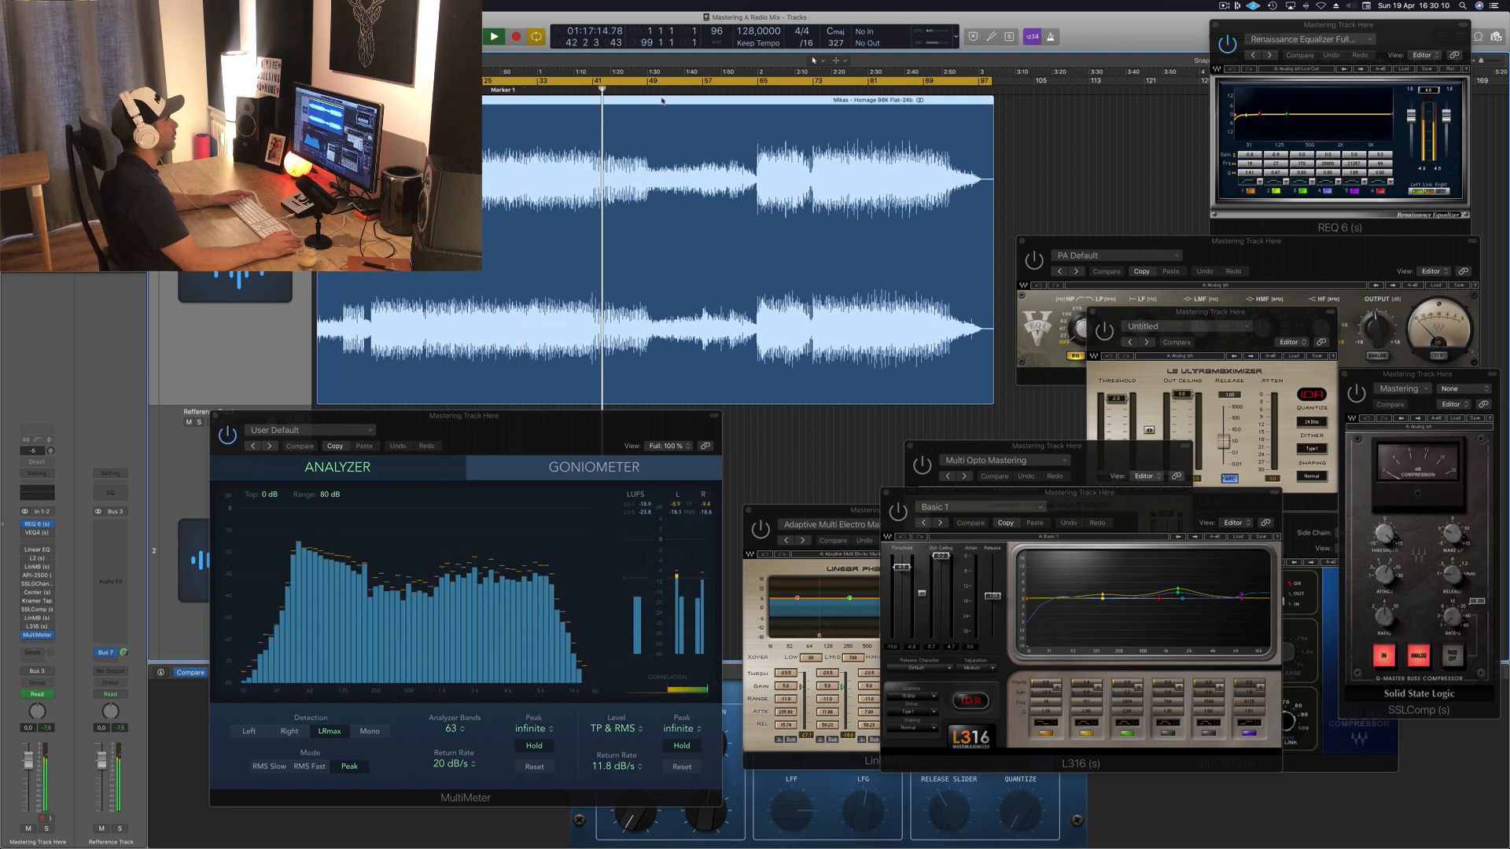
click(696, 90)
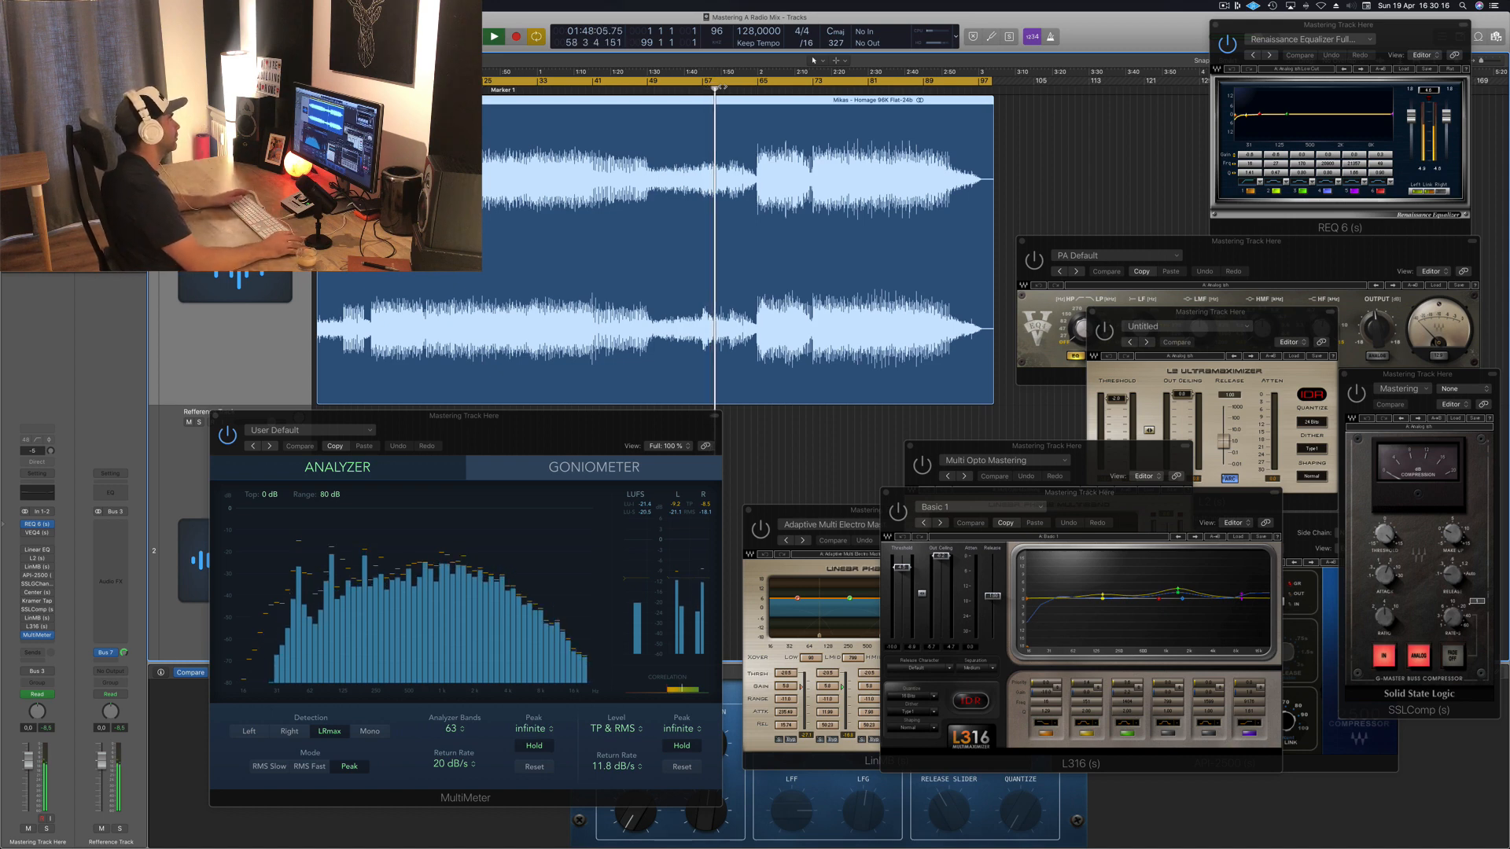
click(758, 88)
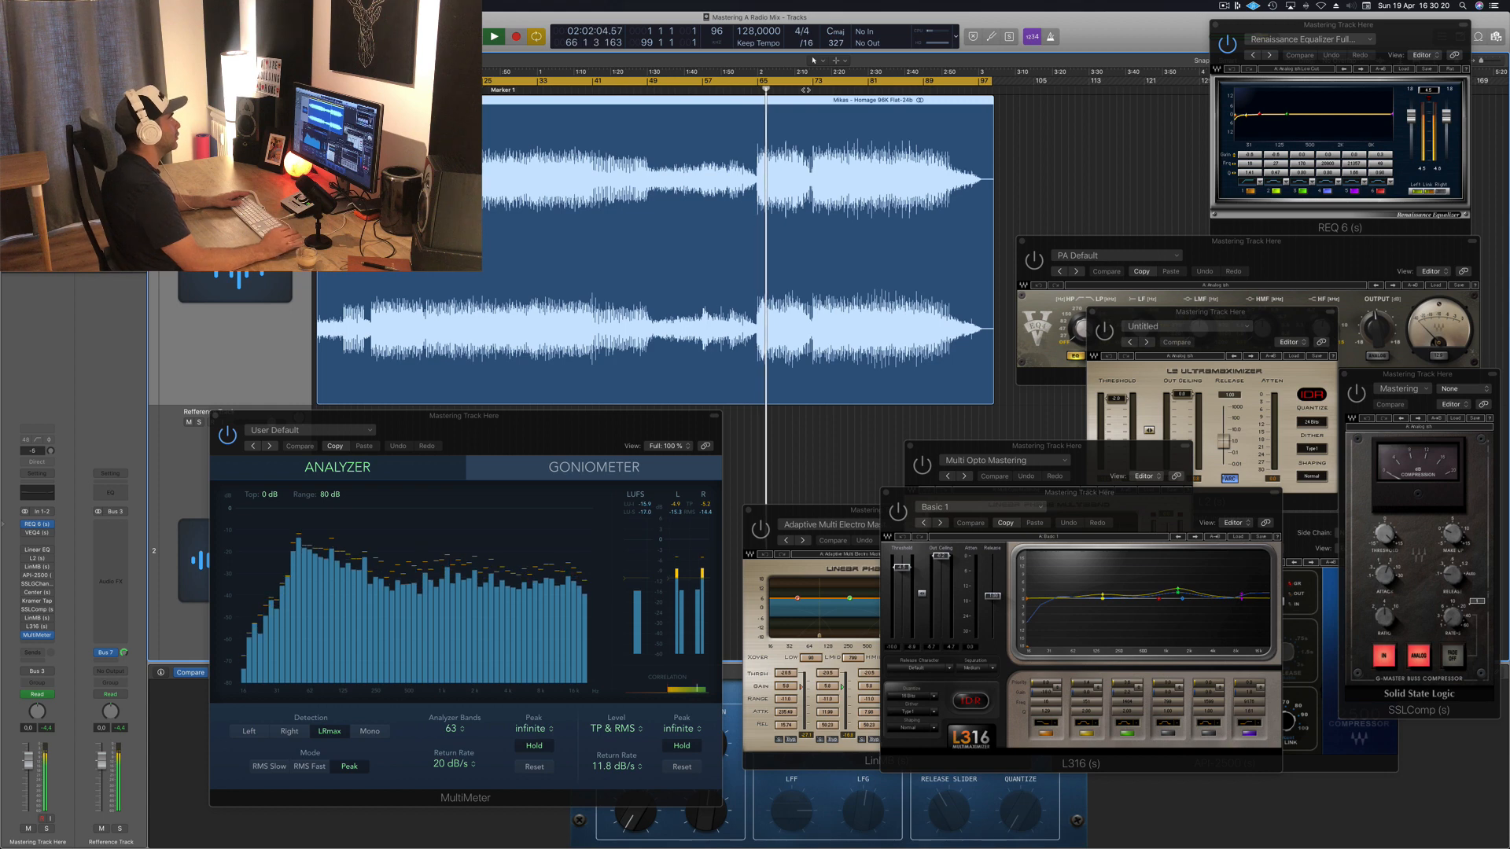
click(804, 88)
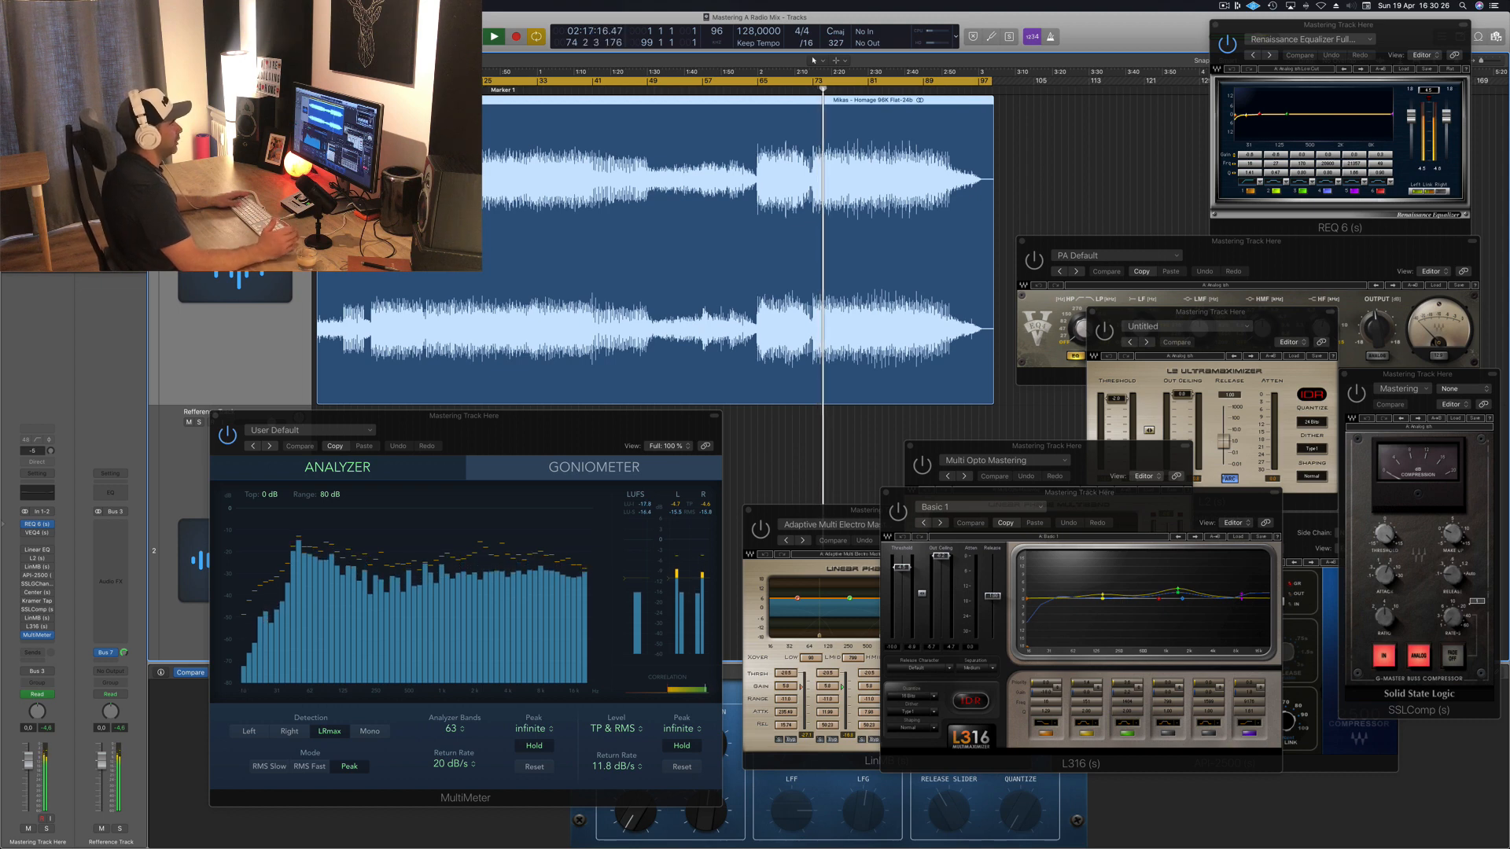
click(884, 89)
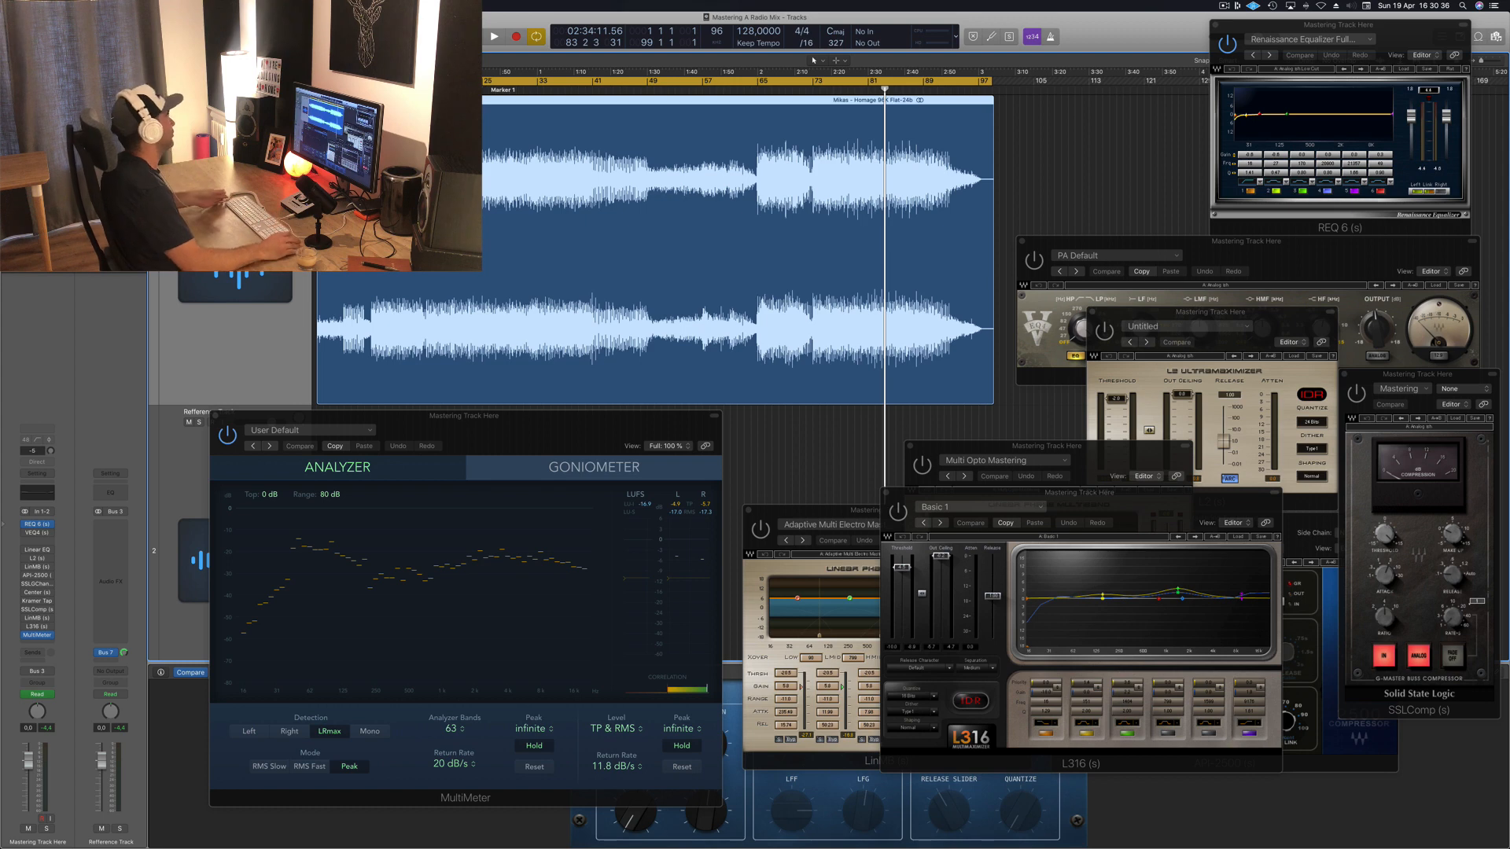
Restart playback of the mastering track from its beginning.
key(space)
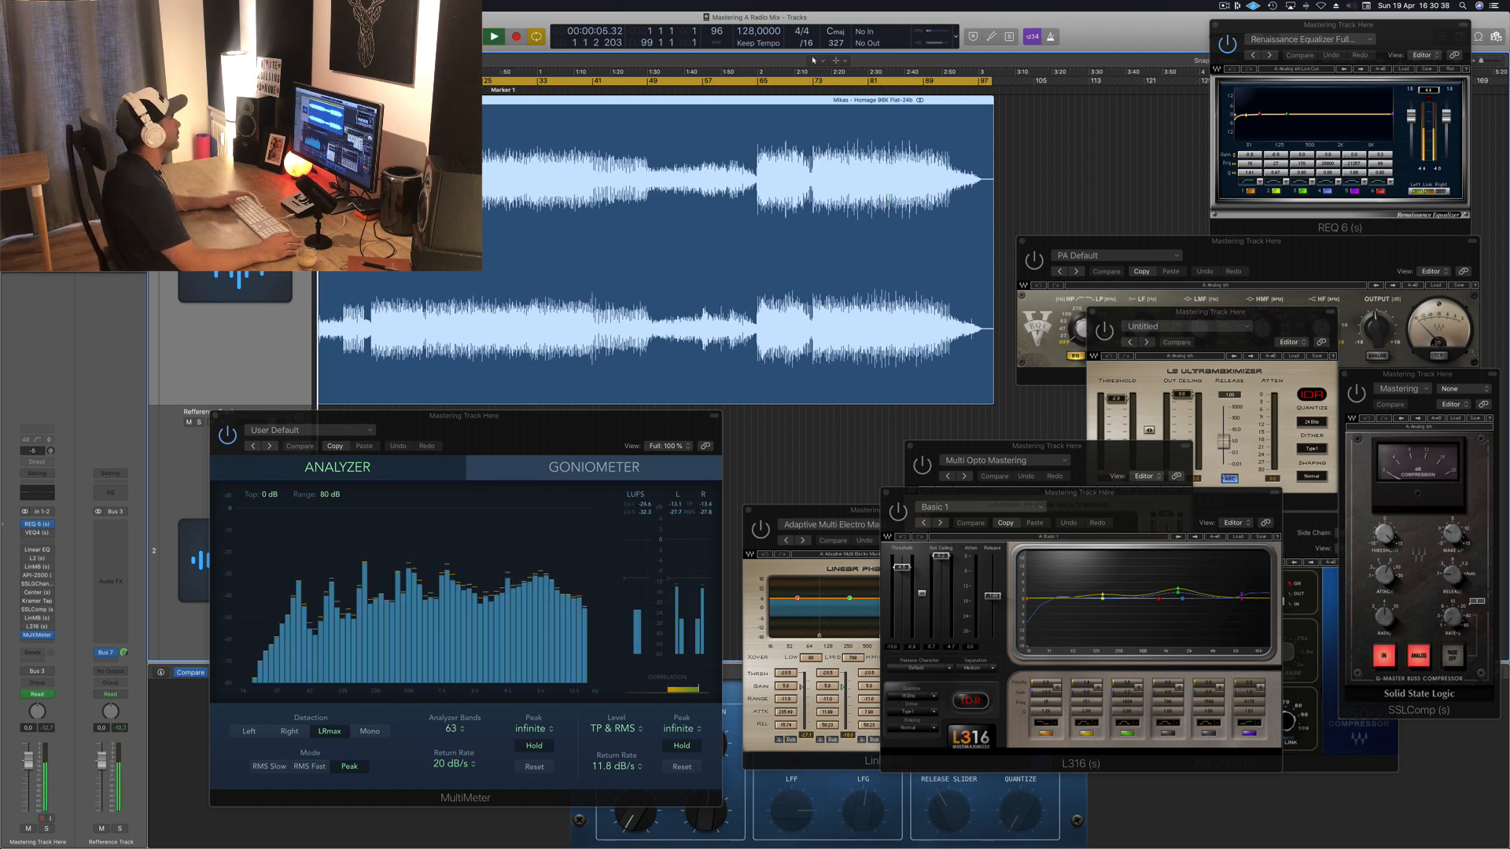
key(space)
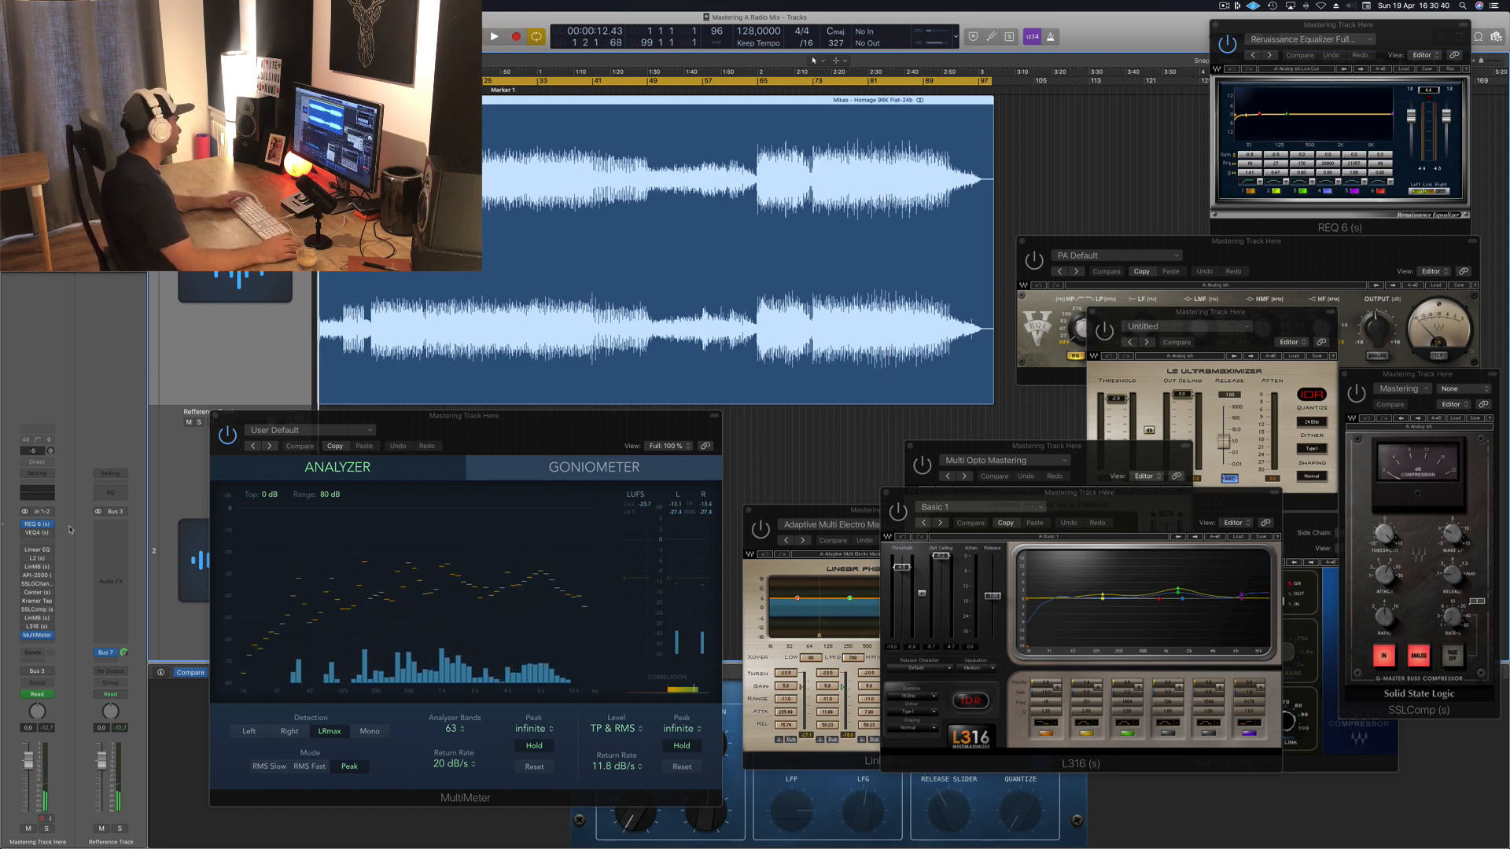
key(space)
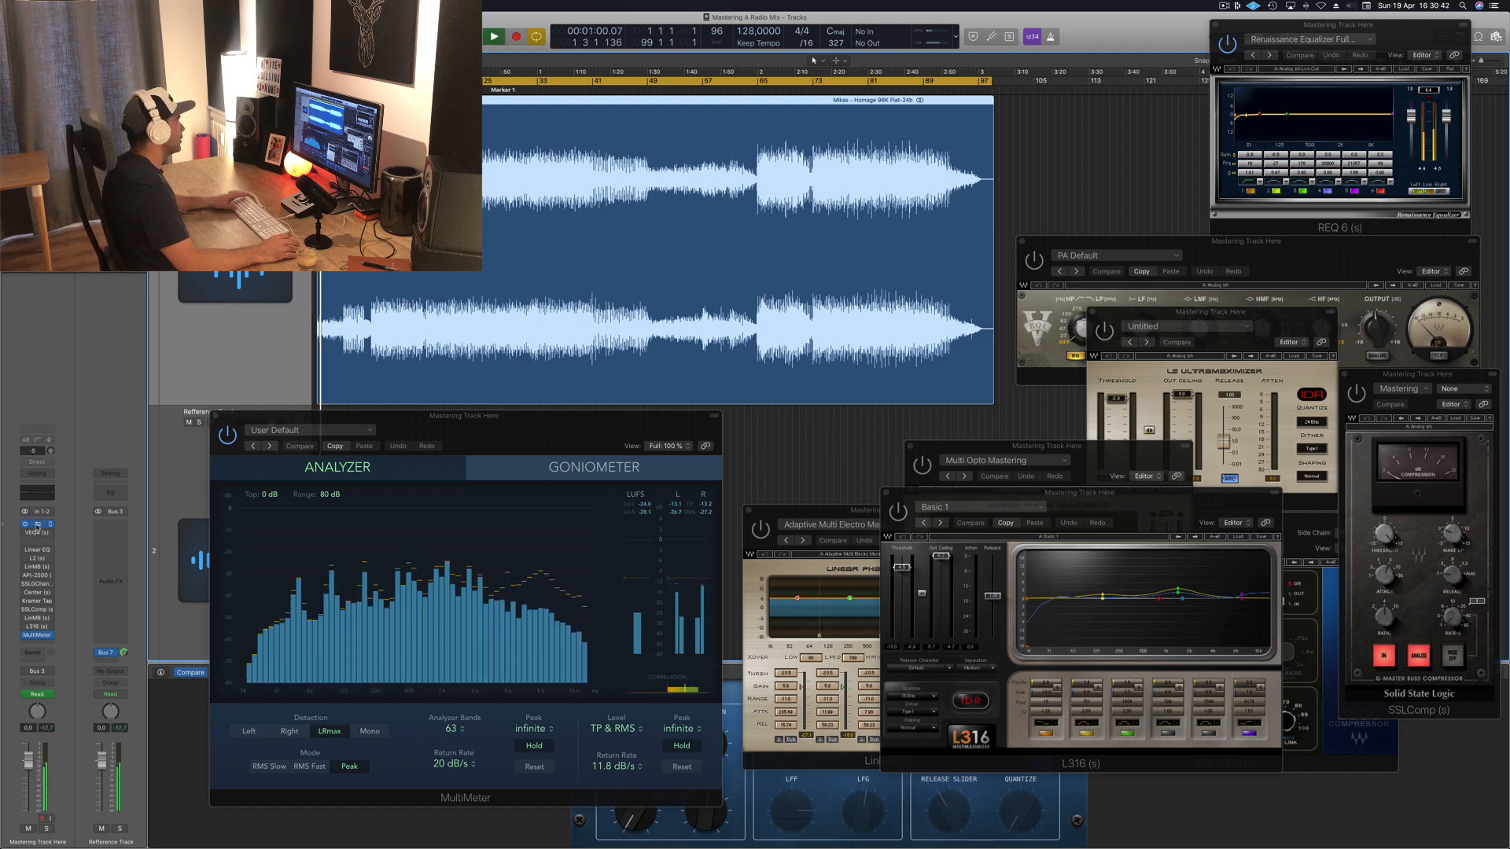
Bring up the REQ 6 equalizer on the mastering track, reposition its window and apply its output trim during playback.
click(37, 523)
click(37, 524)
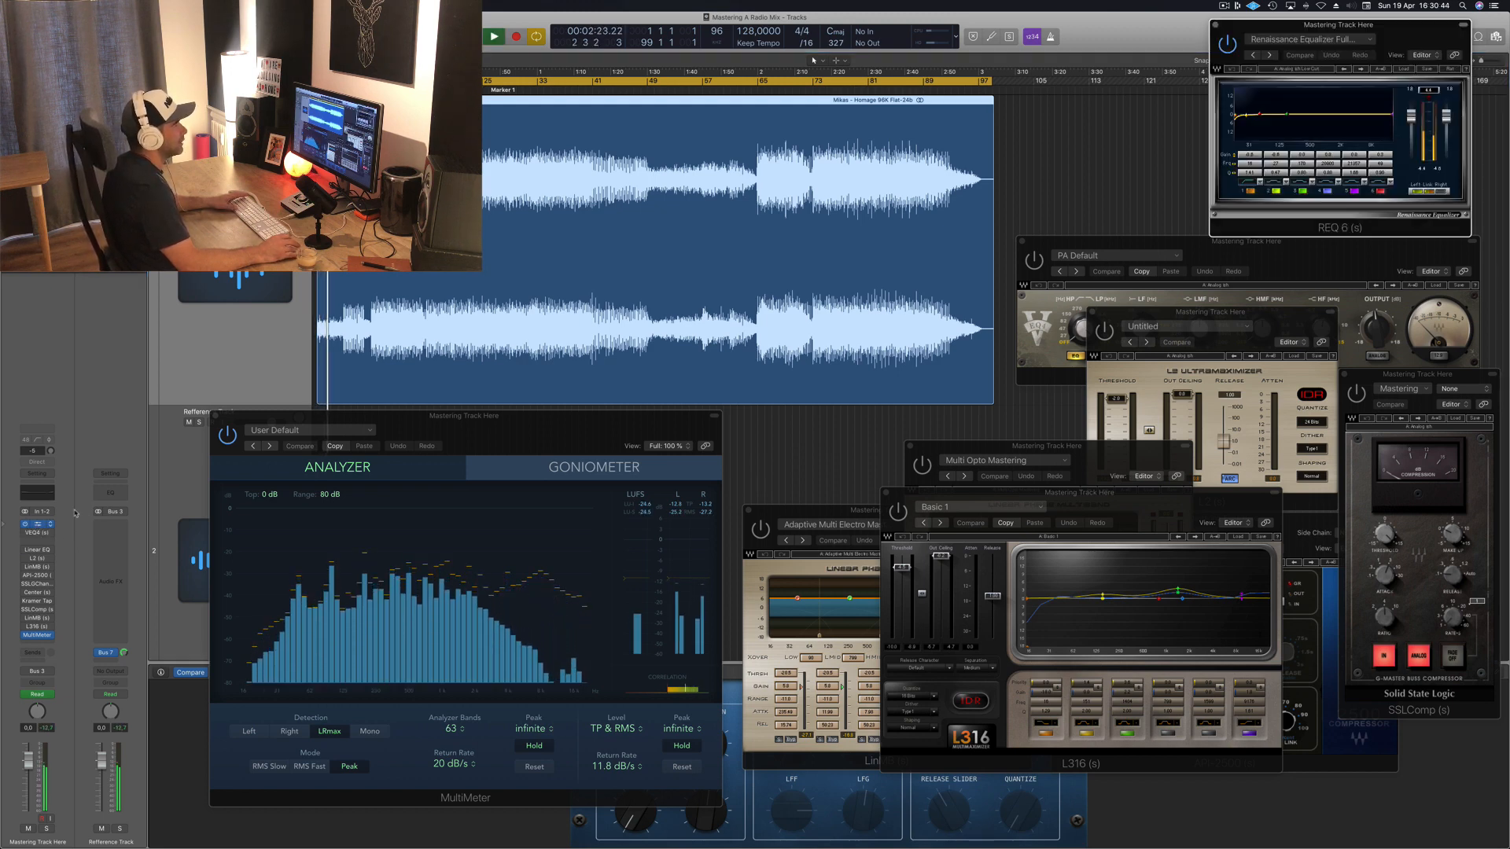
drag(1392, 28, 1221, 99)
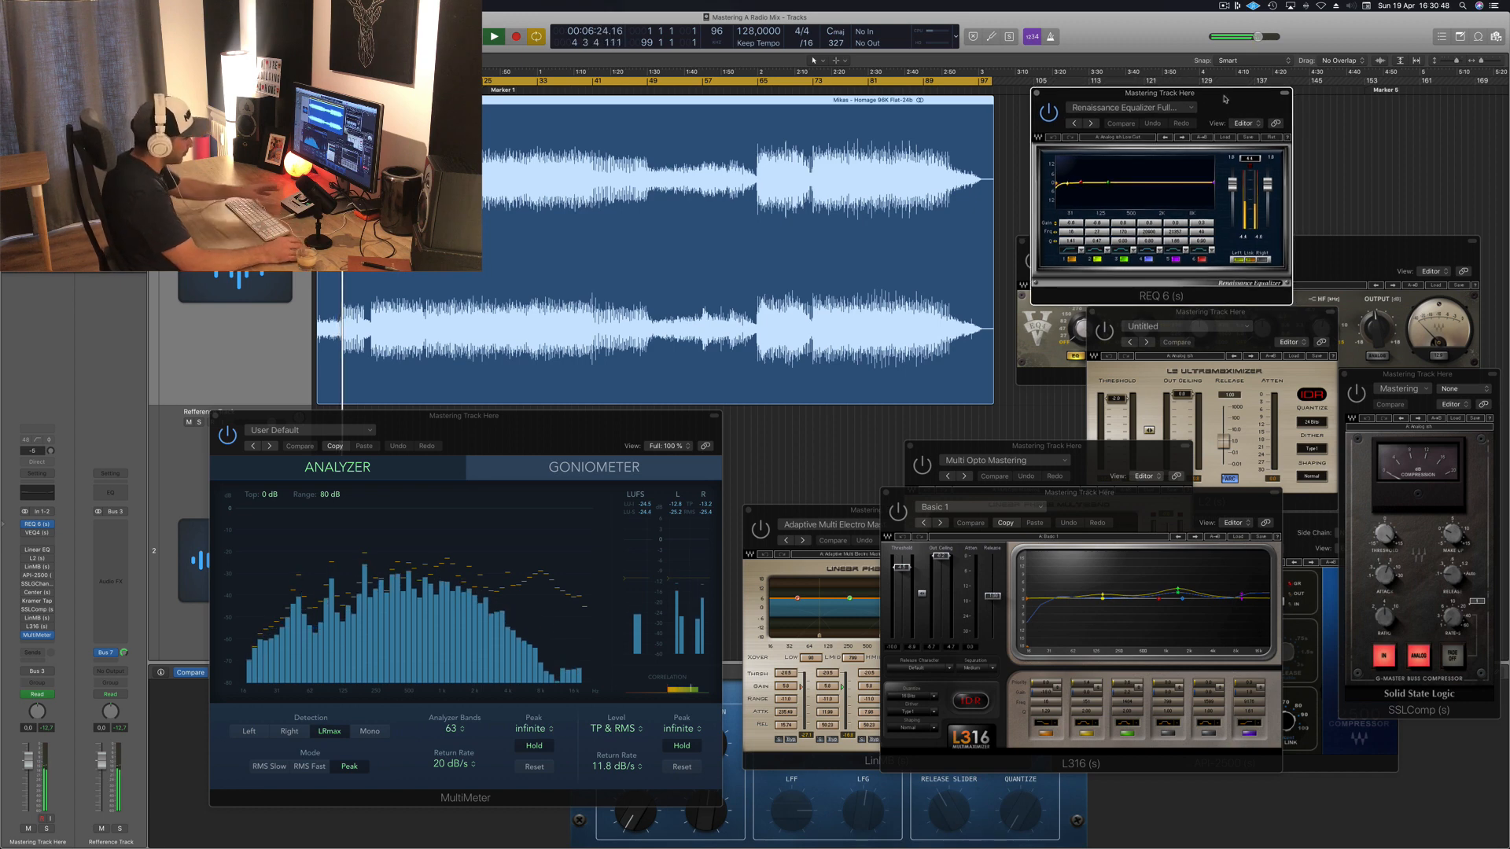
click(1253, 160)
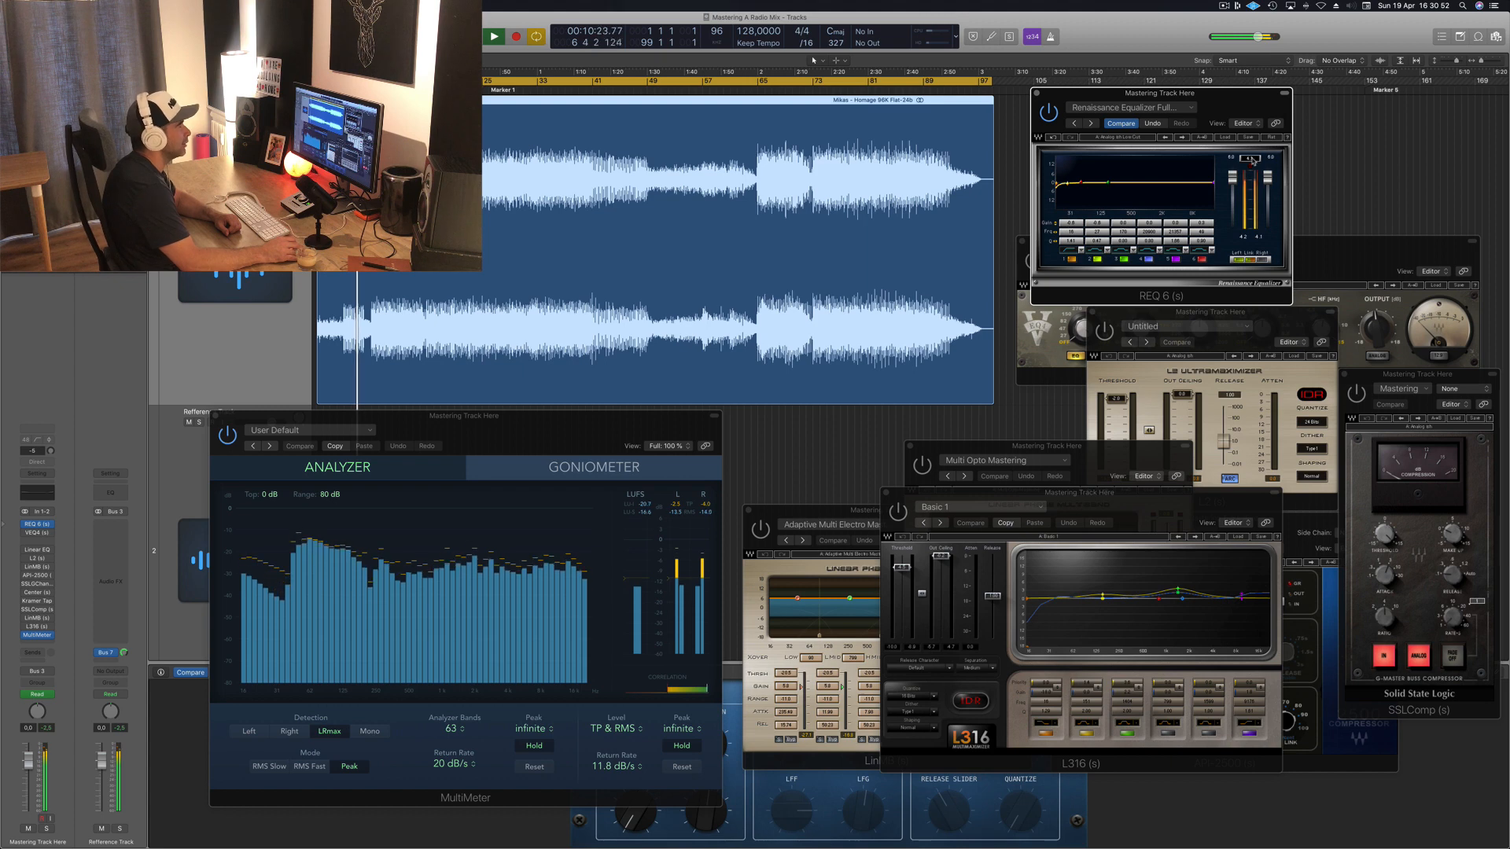
click(1253, 160)
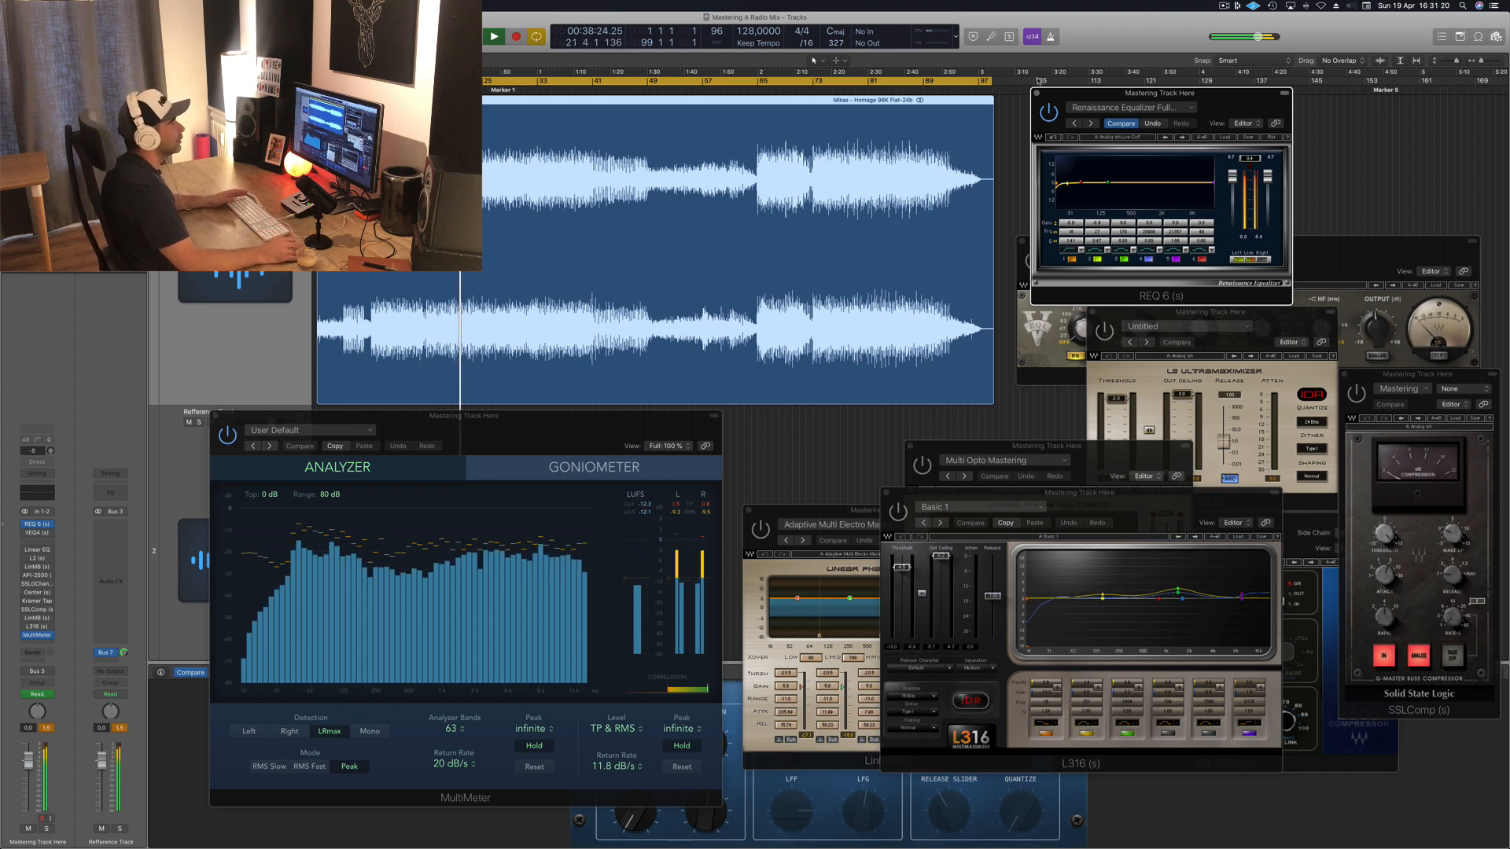
Move the REQ 6 window up, reopen VEQ4 and place its window directly beneath REQ 6.
drag(1253, 100, 1235, 80)
drag(1361, 249, 1344, 246)
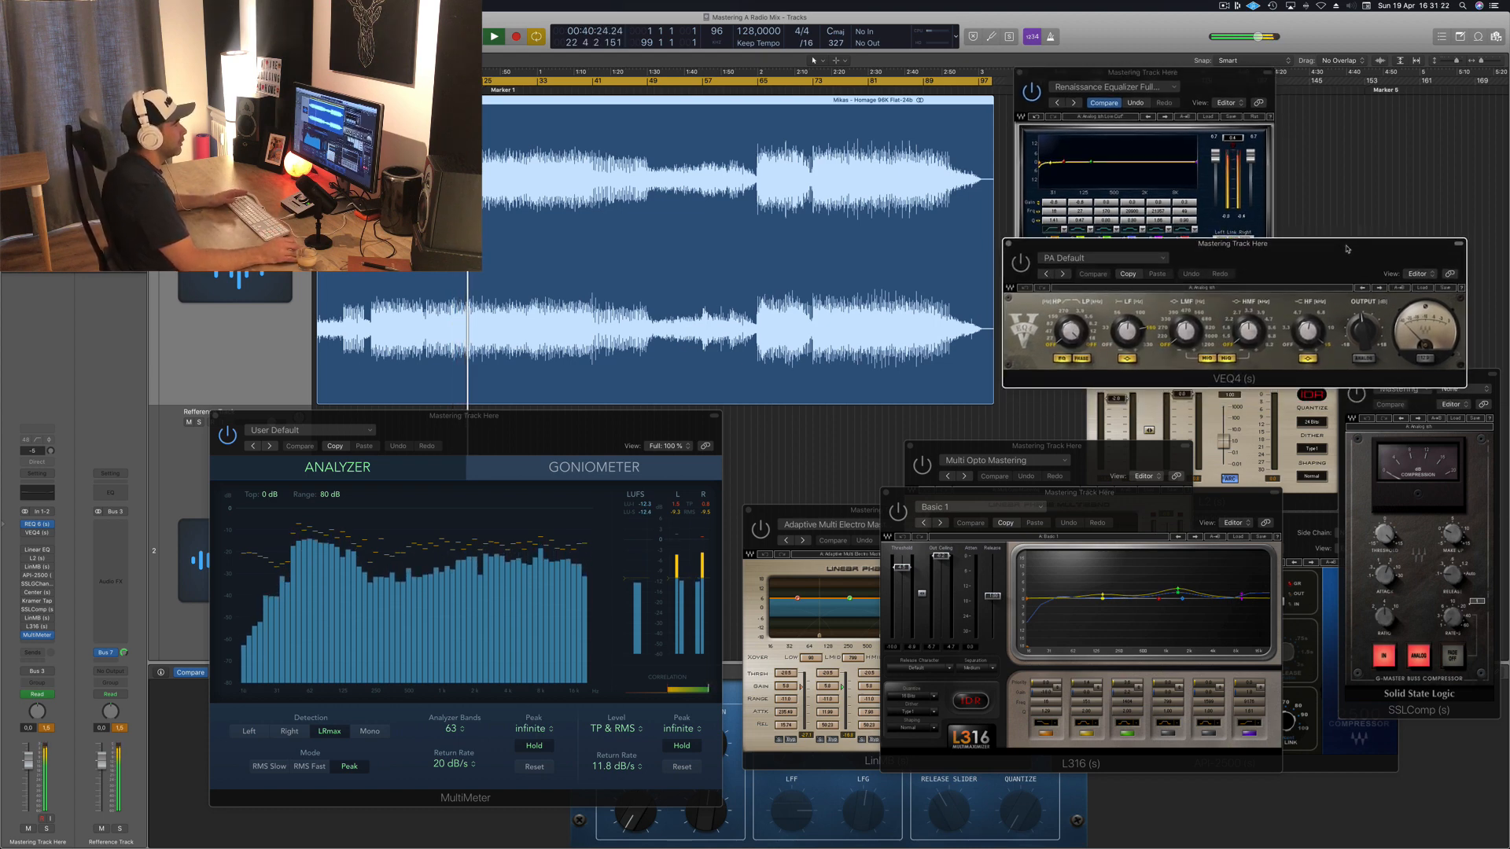
click(1006, 239)
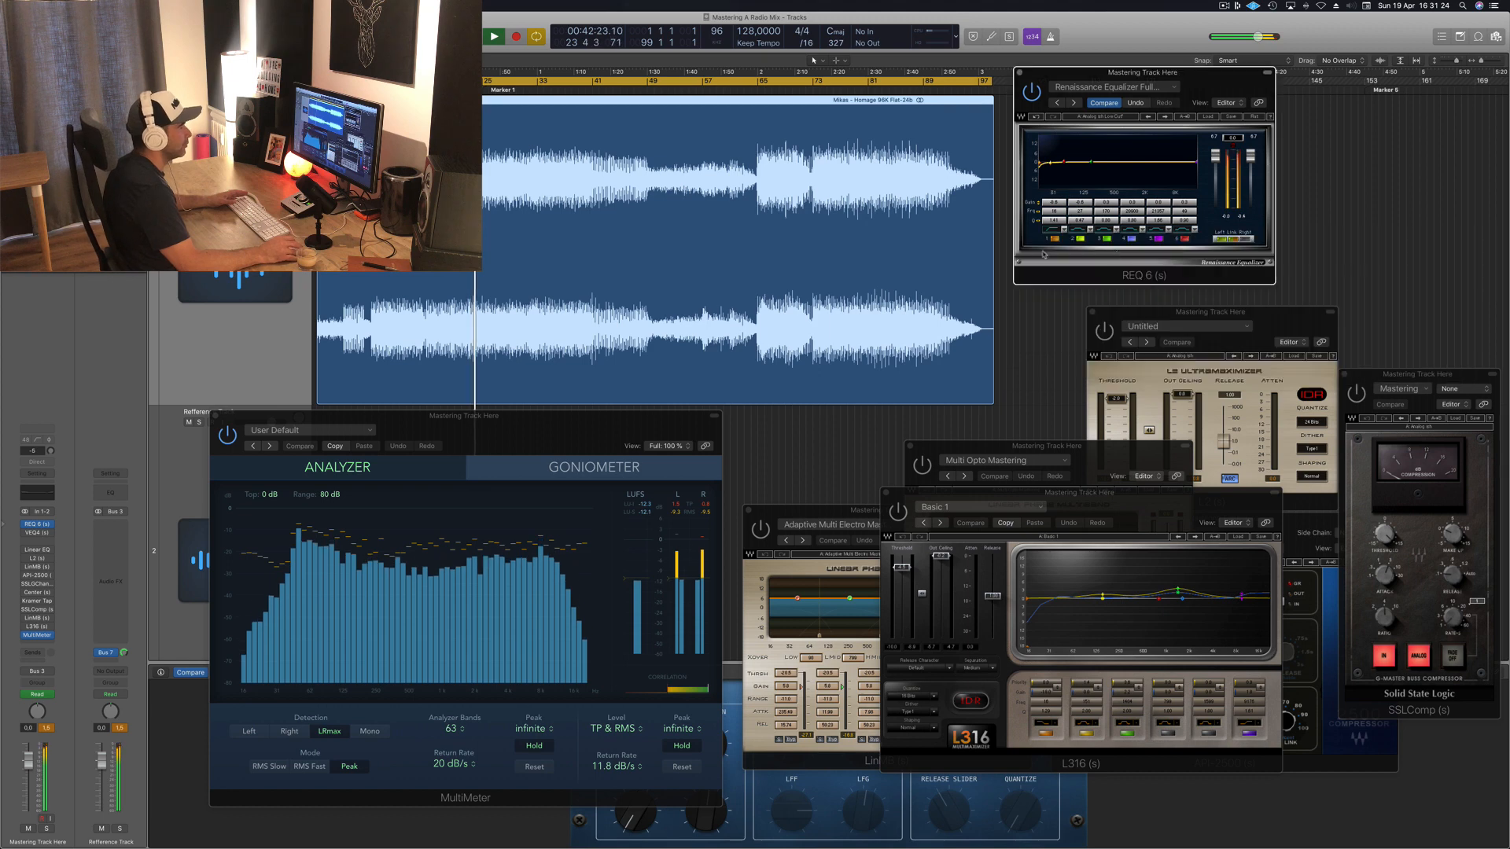
click(37, 535)
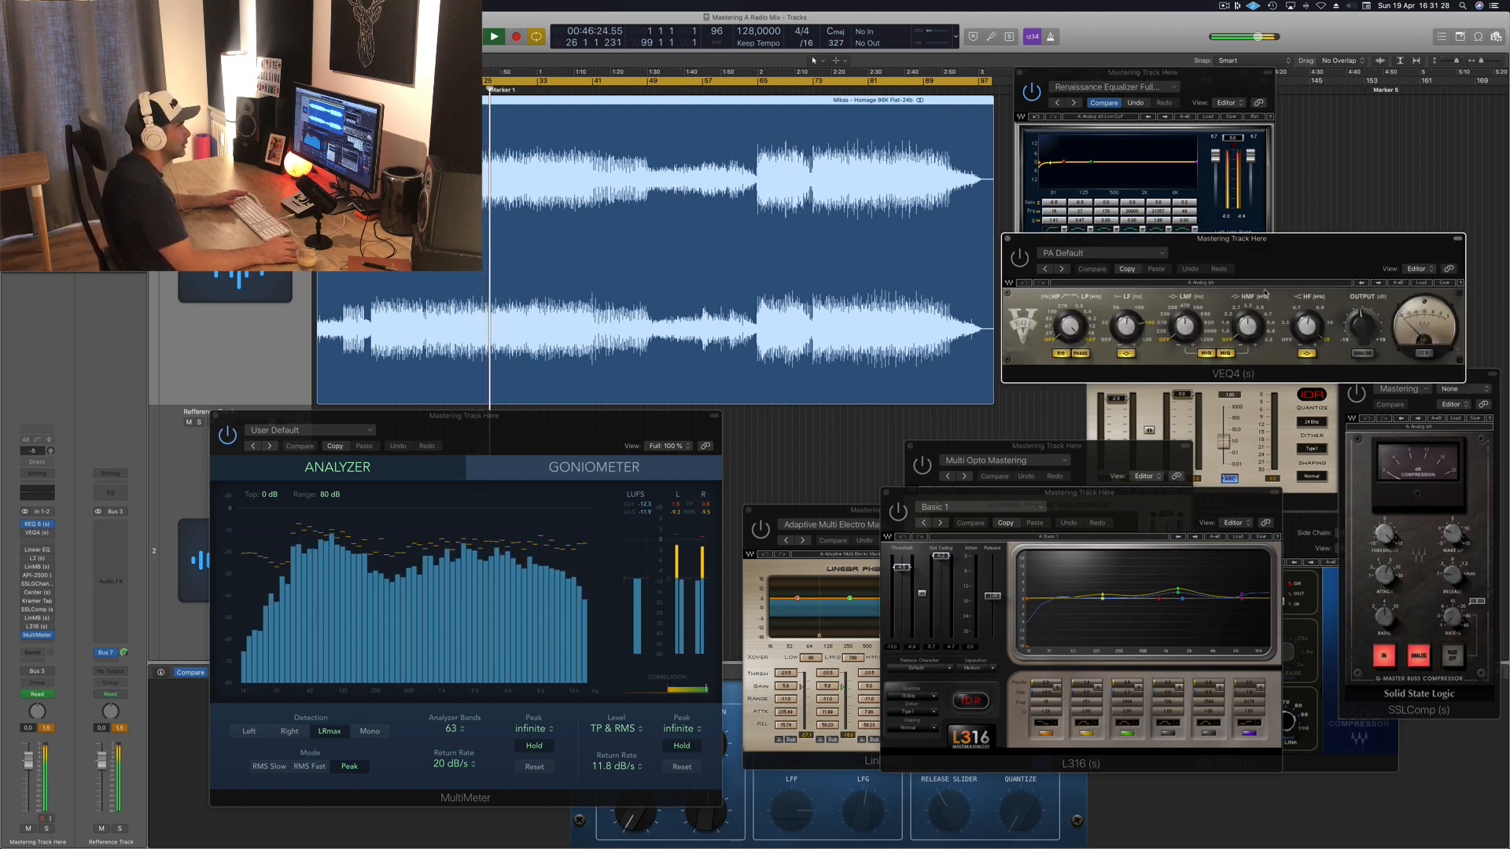
mouse_move(1282, 267)
mouse_down()
mouse_move(1295, 302)
mouse_move(1272, 292)
mouse_up()
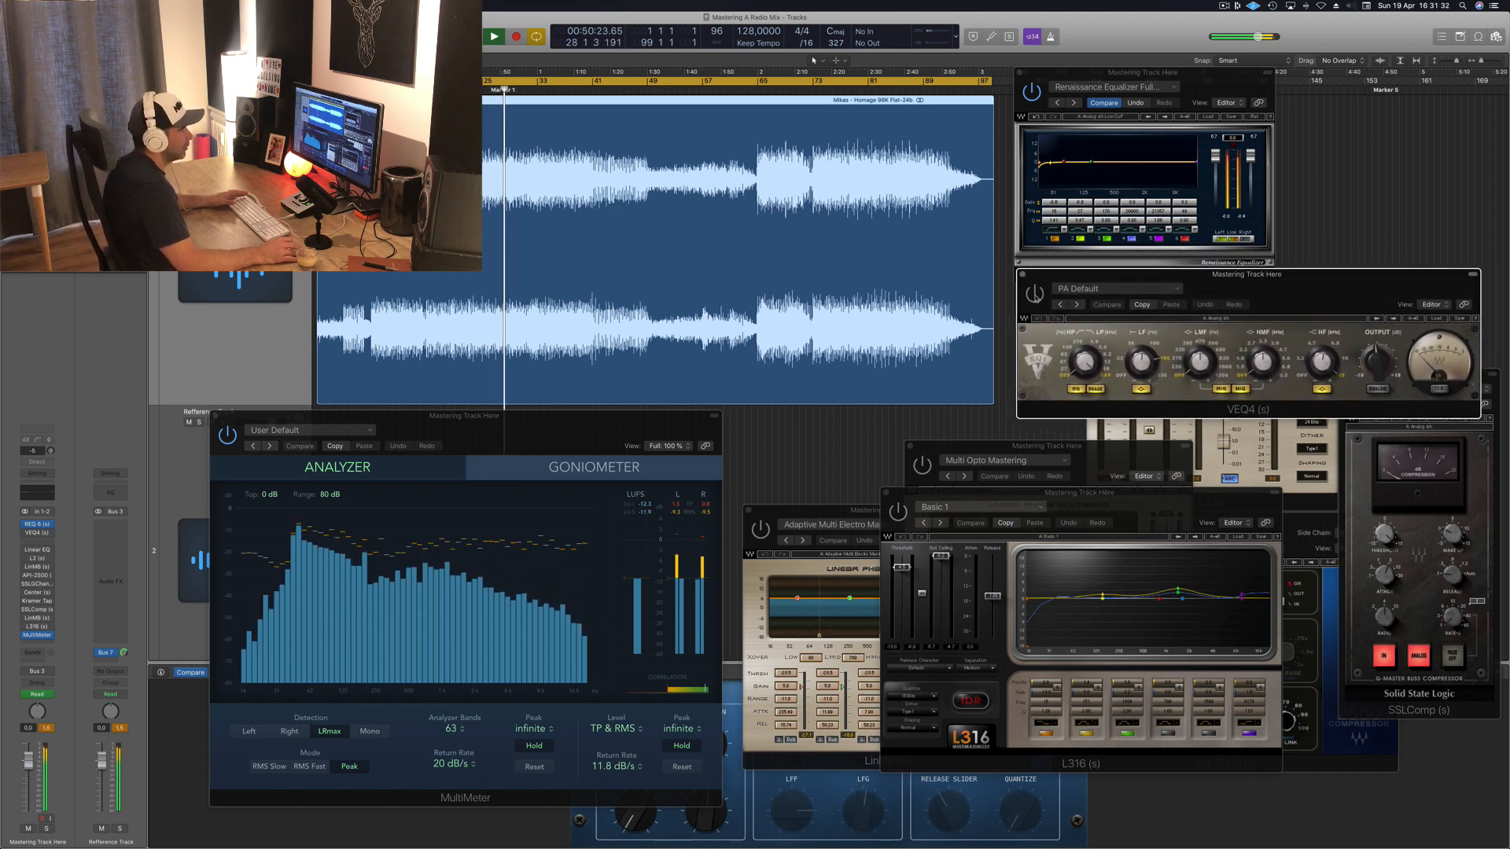
Enable VEQ4, adjust its LF knob and apply its output trim.
drag(1141, 362, 1142, 367)
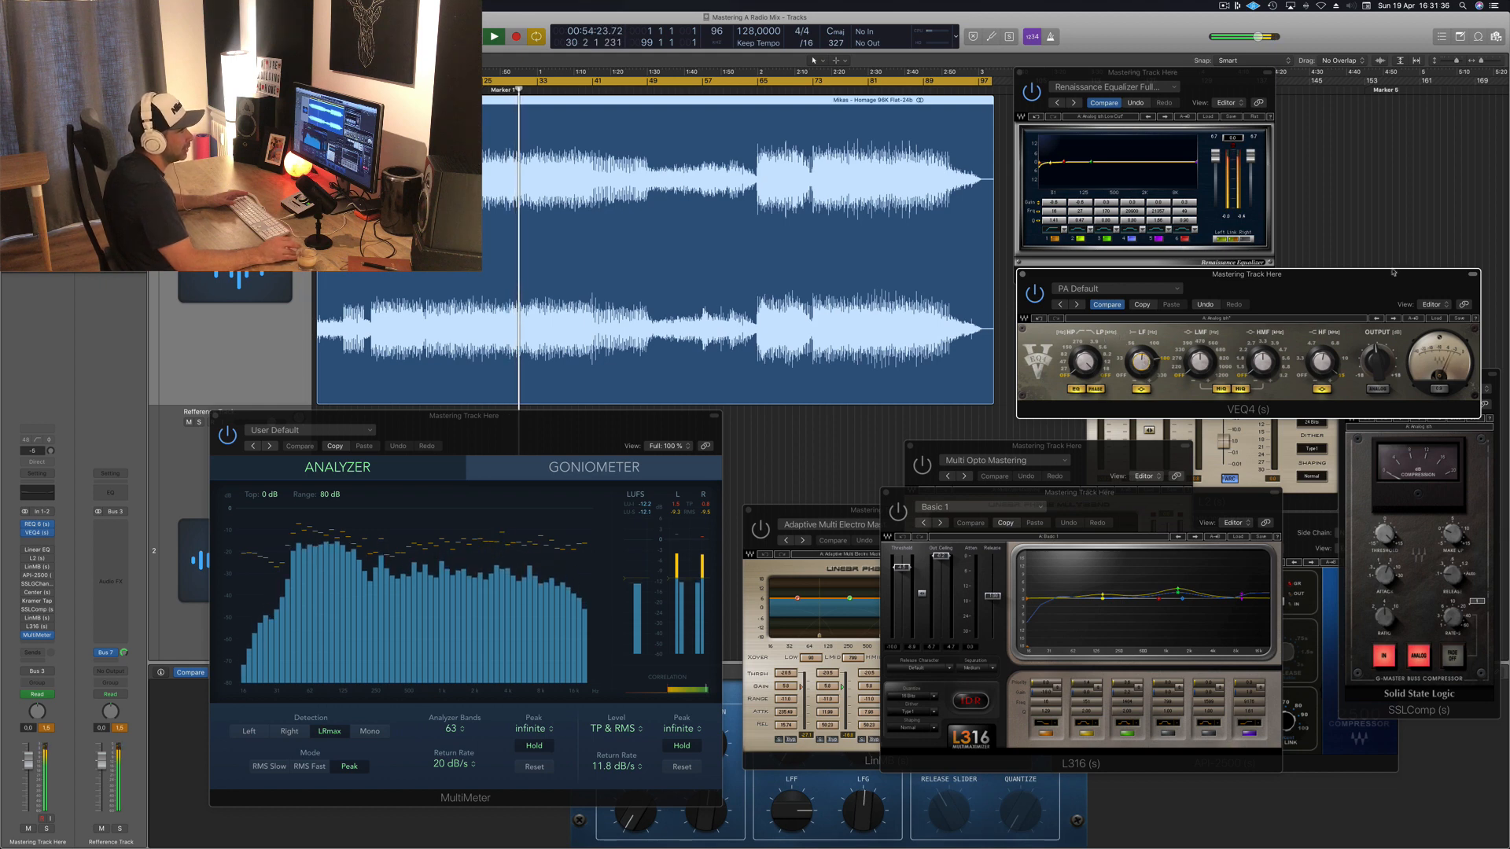
drag(1304, 294, 1297, 303)
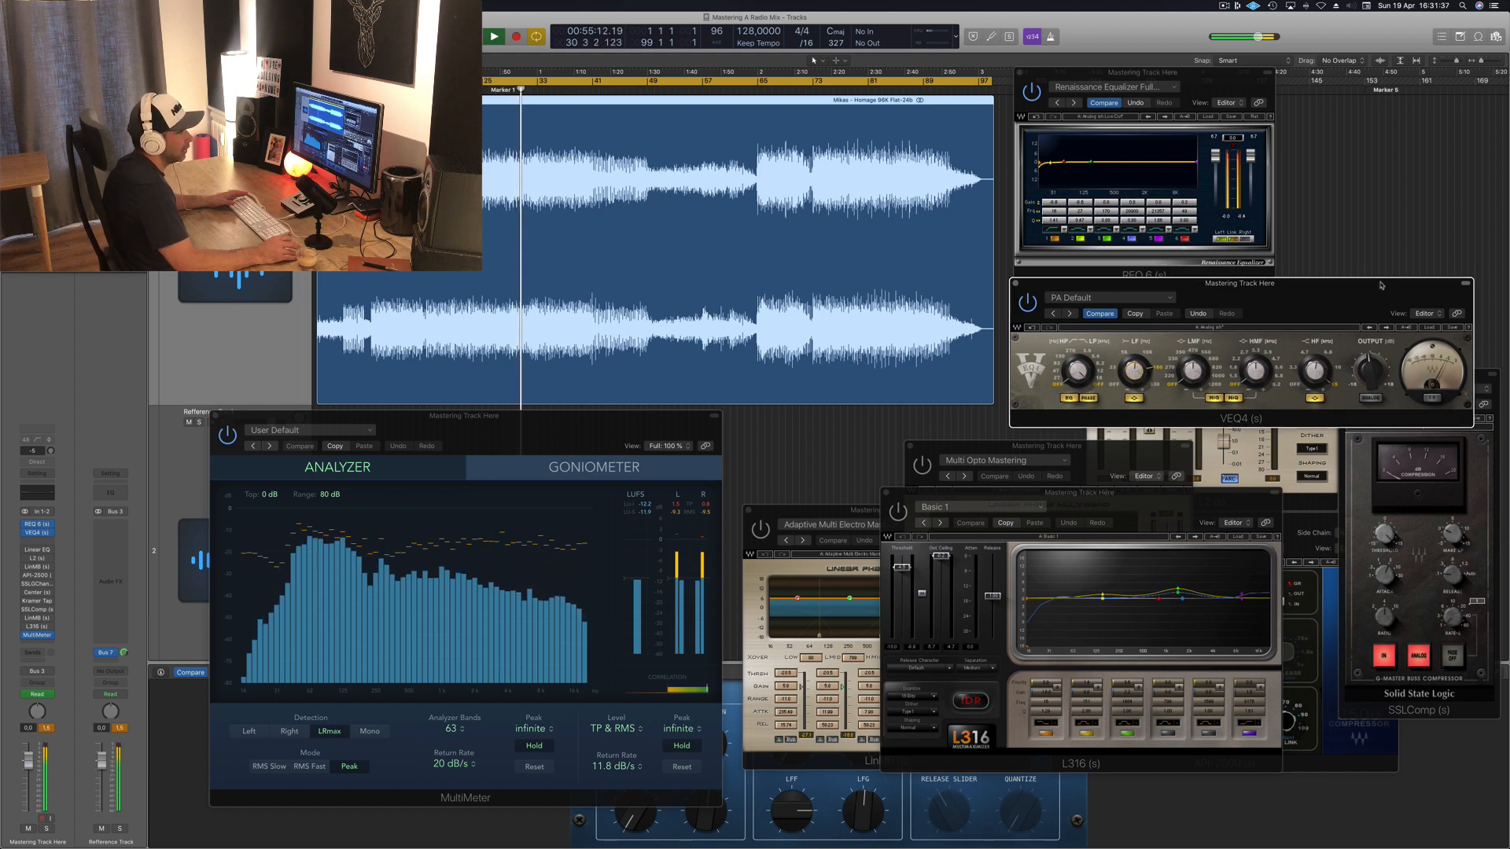
click(1436, 401)
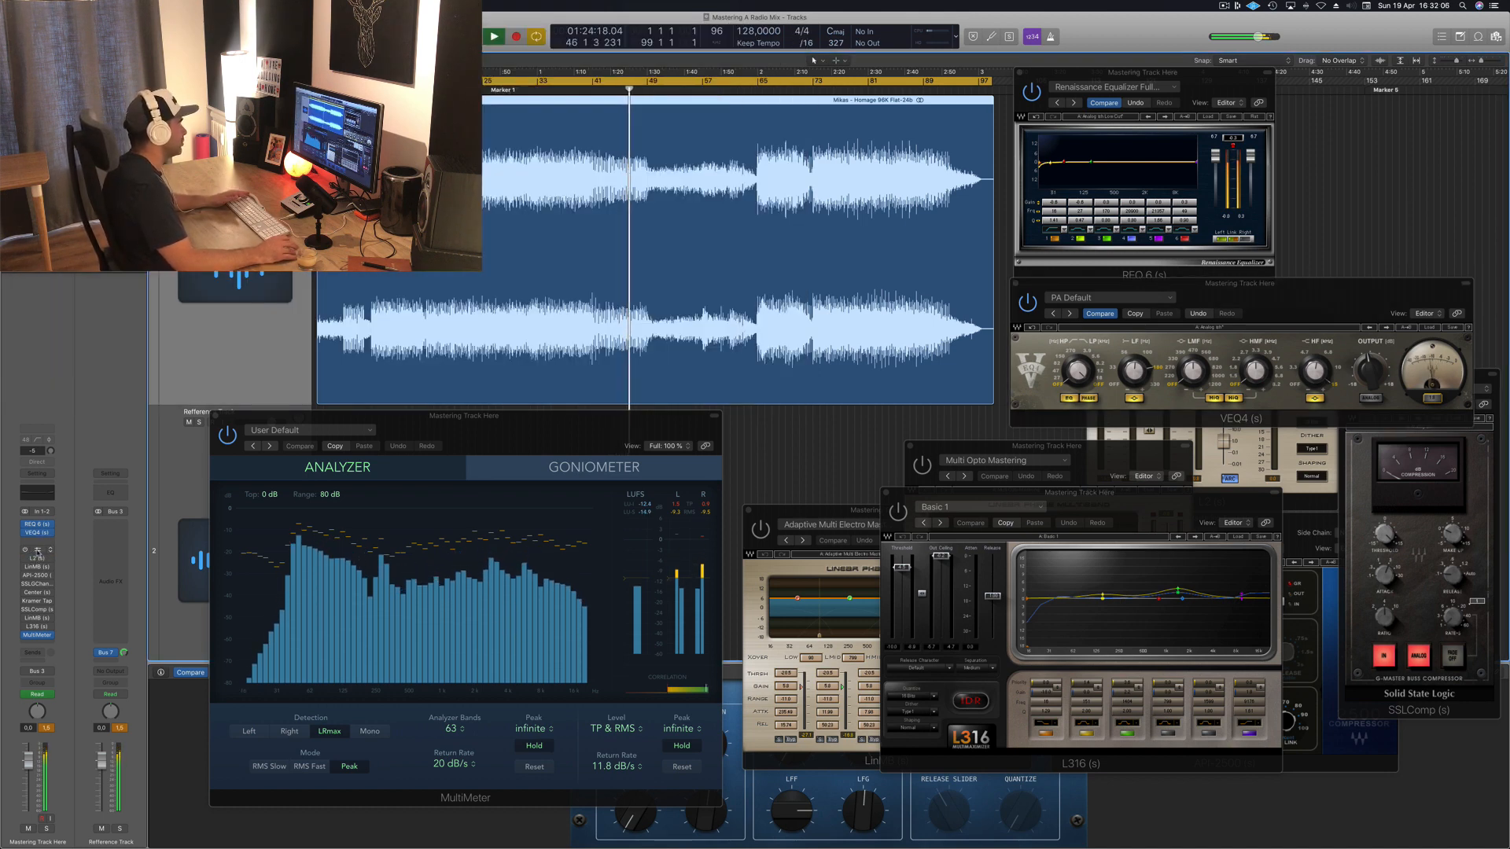
Try the Linear Phase EQ on the track from about bar 33, leaving it bypassed and closed.
click(37, 552)
drag(492, 48, 713, 442)
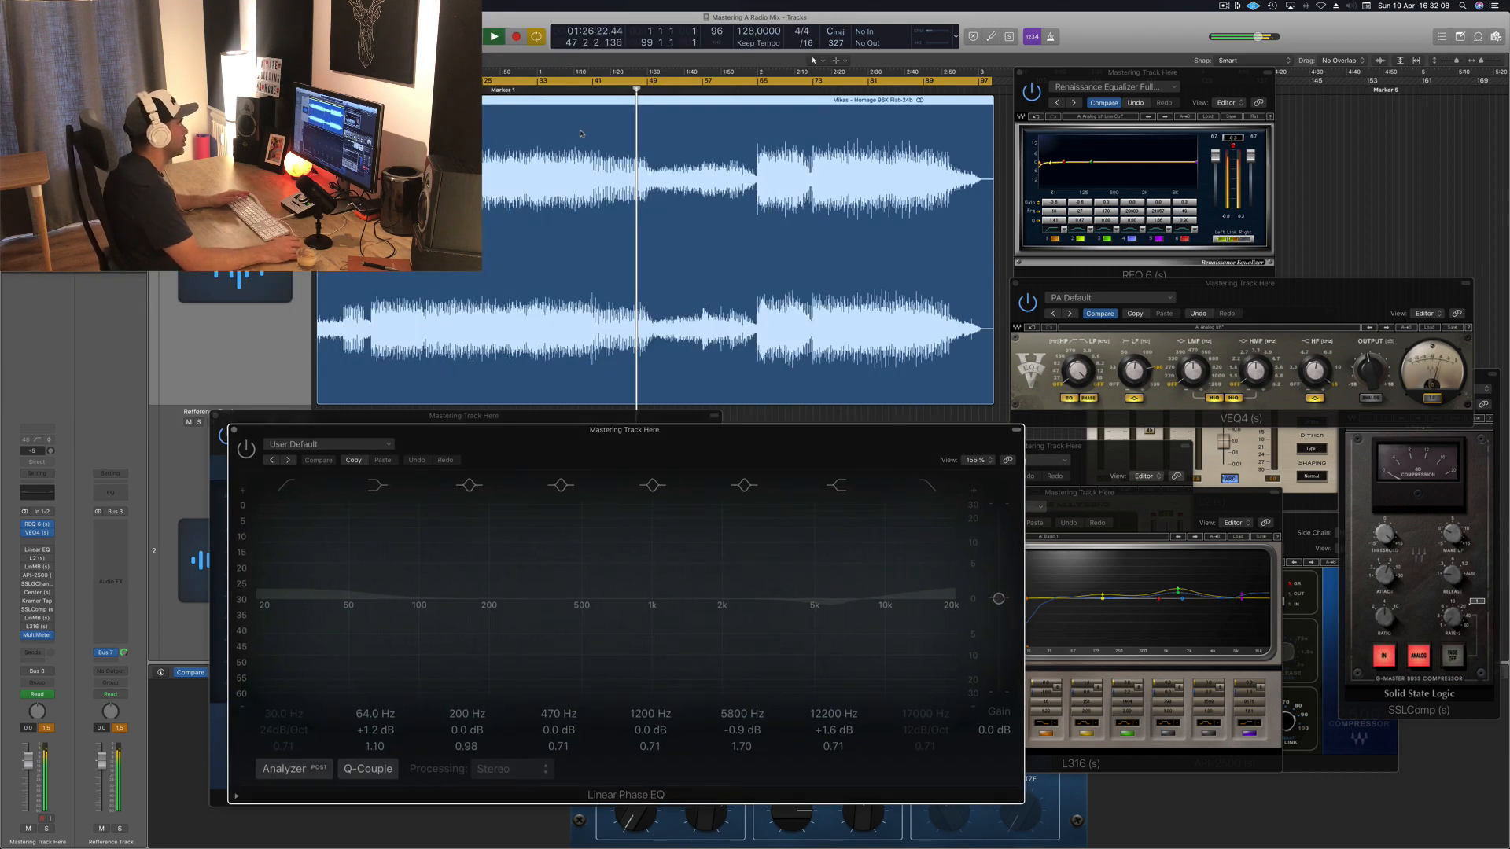
click(537, 89)
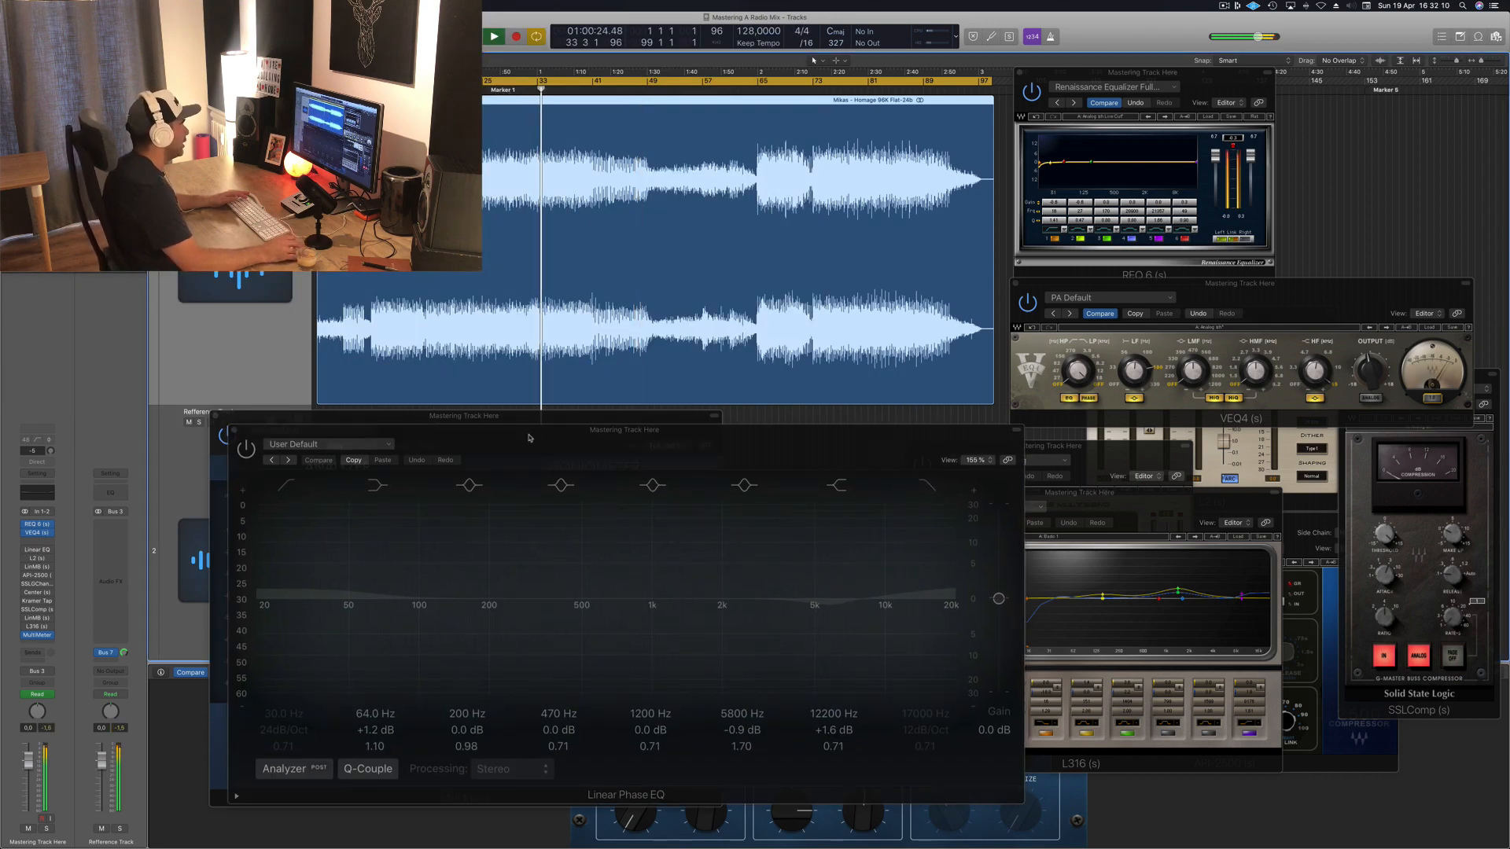
drag(529, 439, 547, 292)
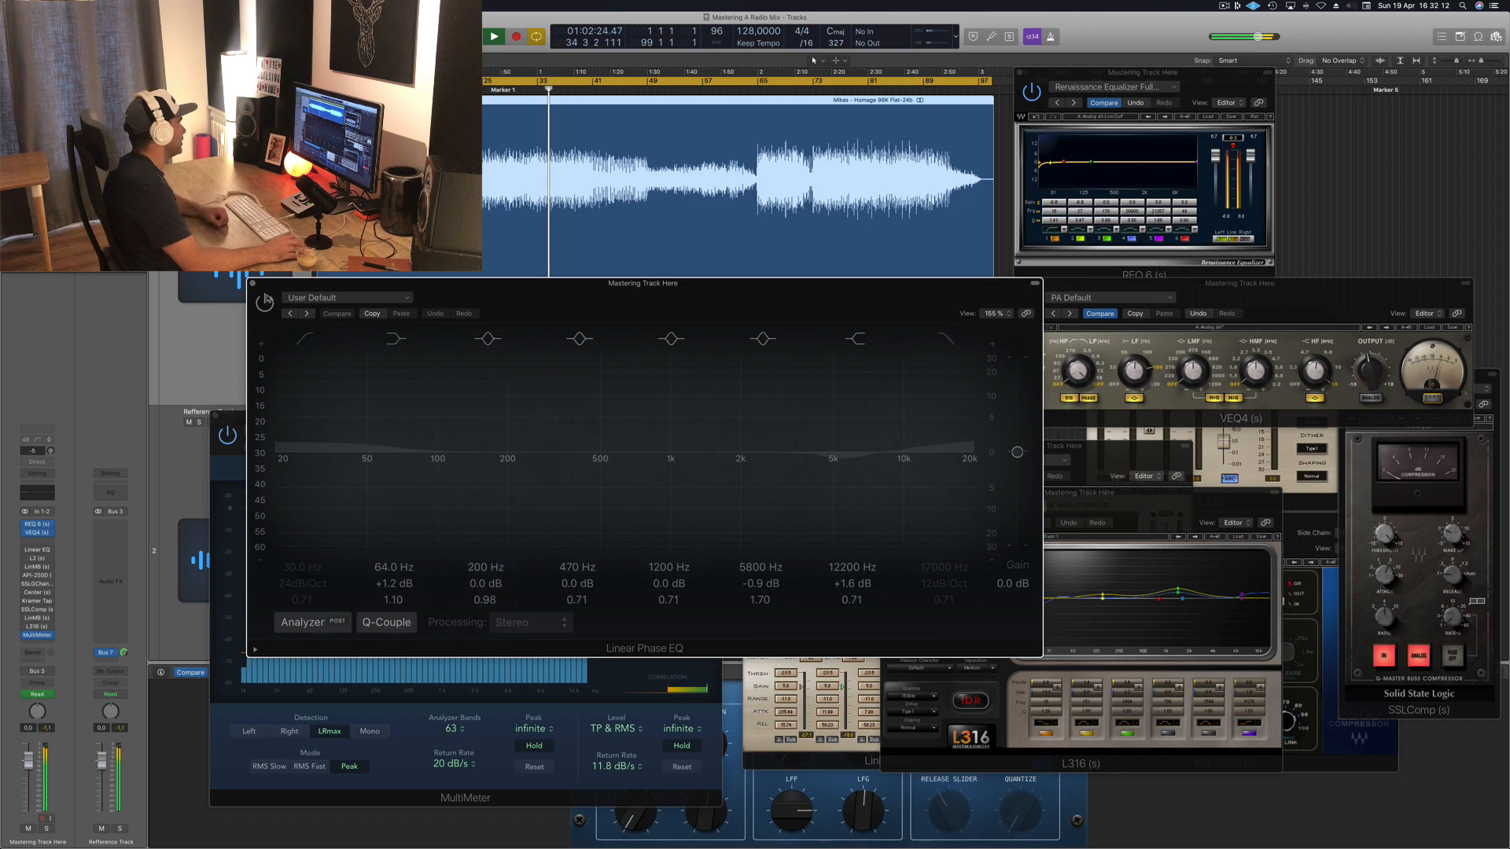
drag(493, 303, 500, 303)
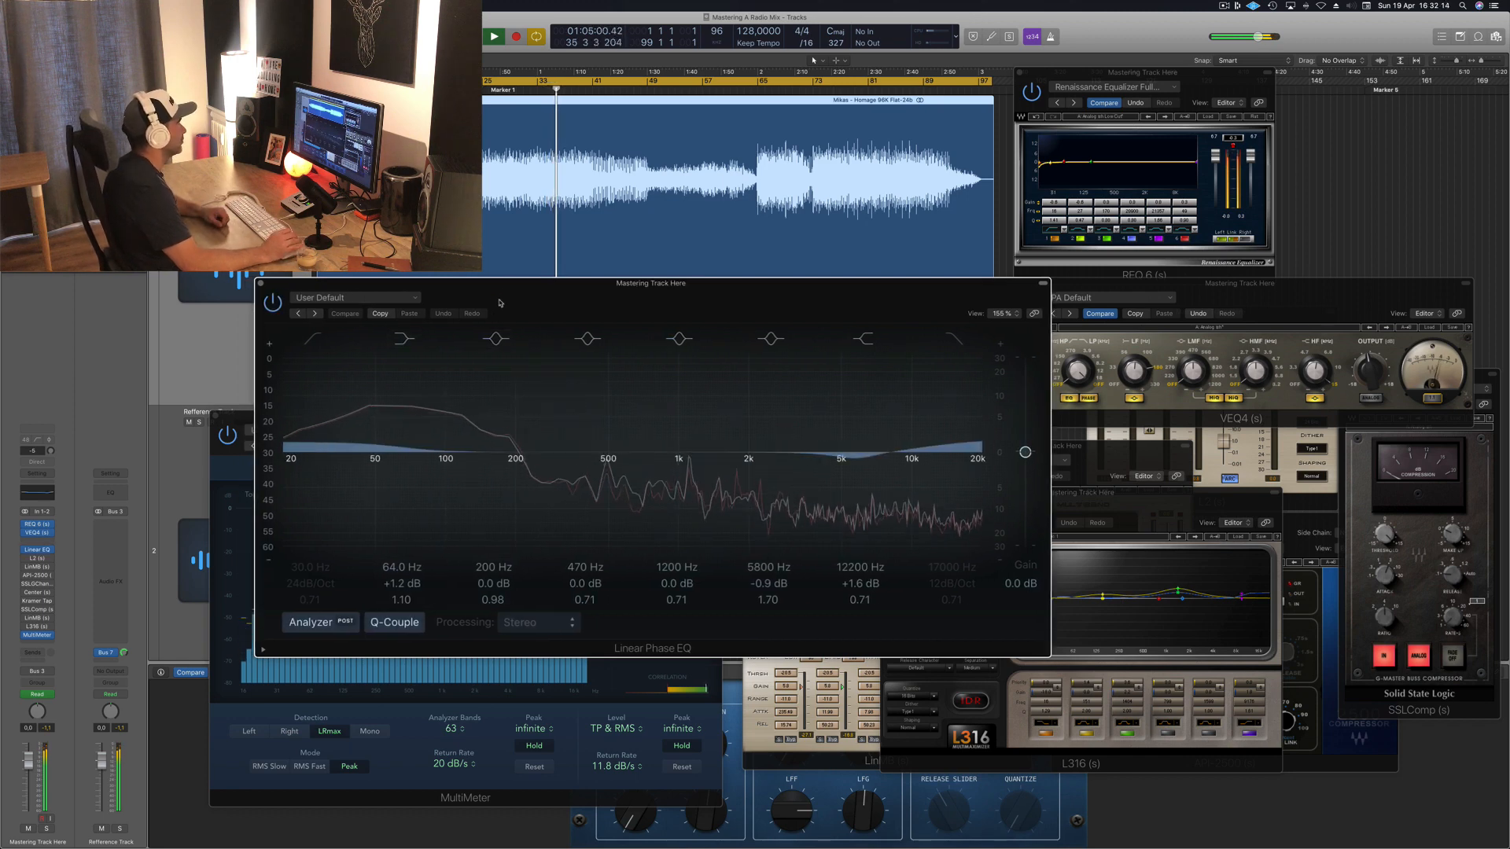
click(272, 300)
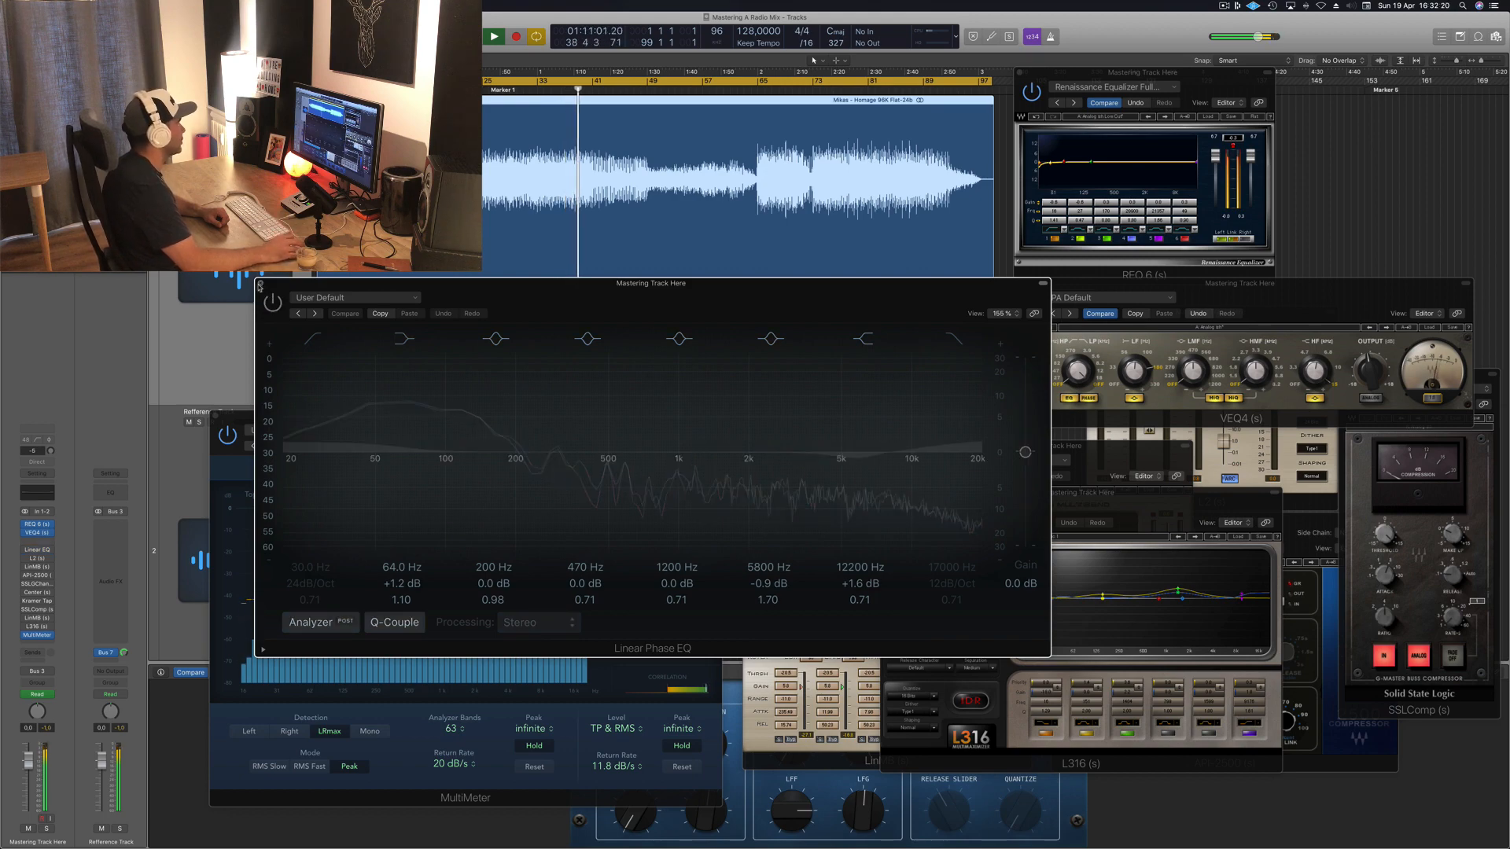
click(261, 285)
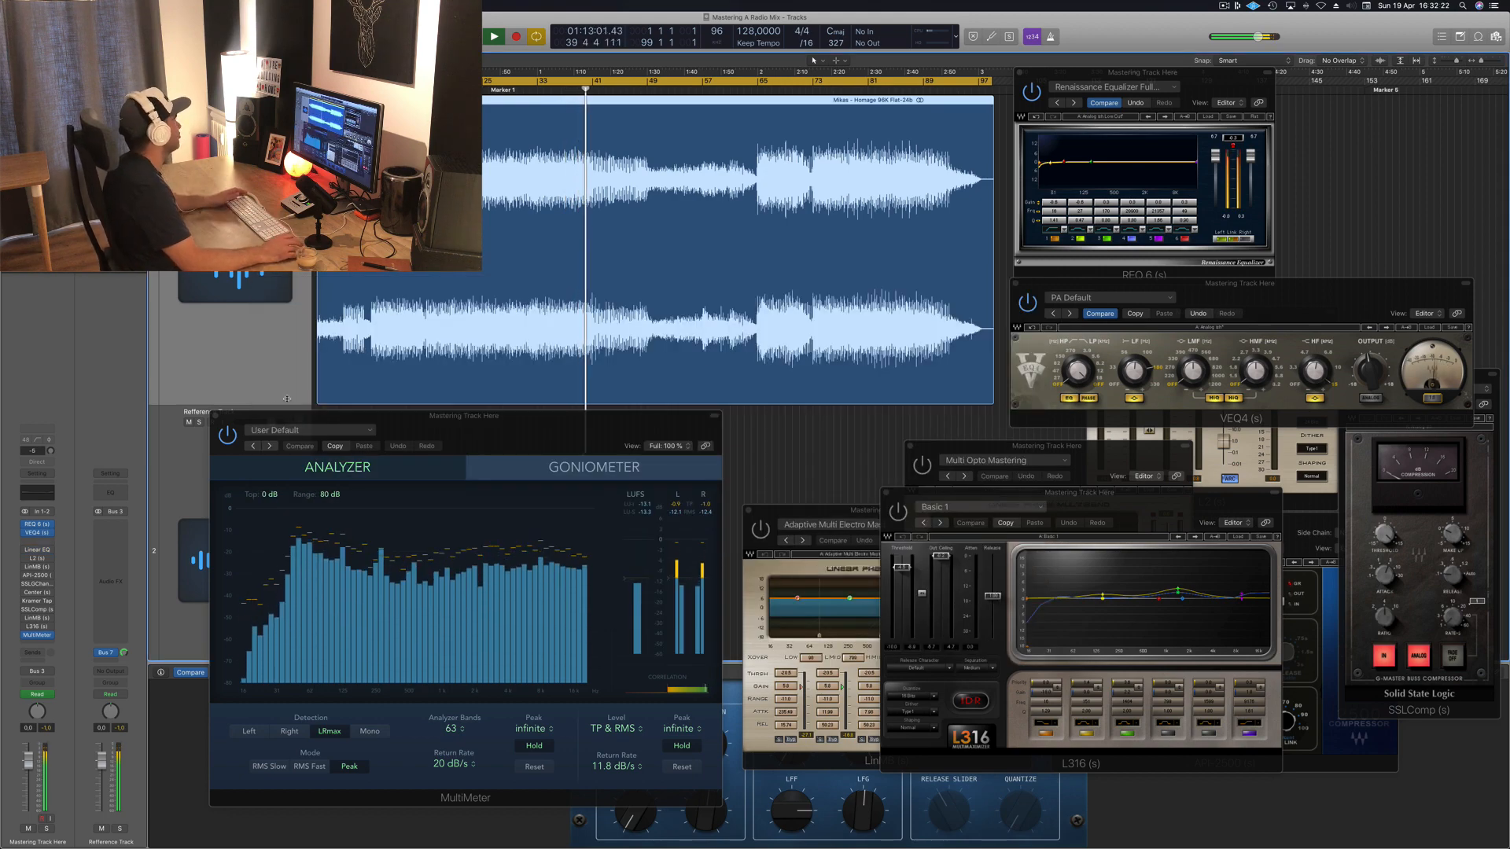
Open the L2 Ultramaximizer on the mastering track, enable it and shift its window slightly.
click(38, 558)
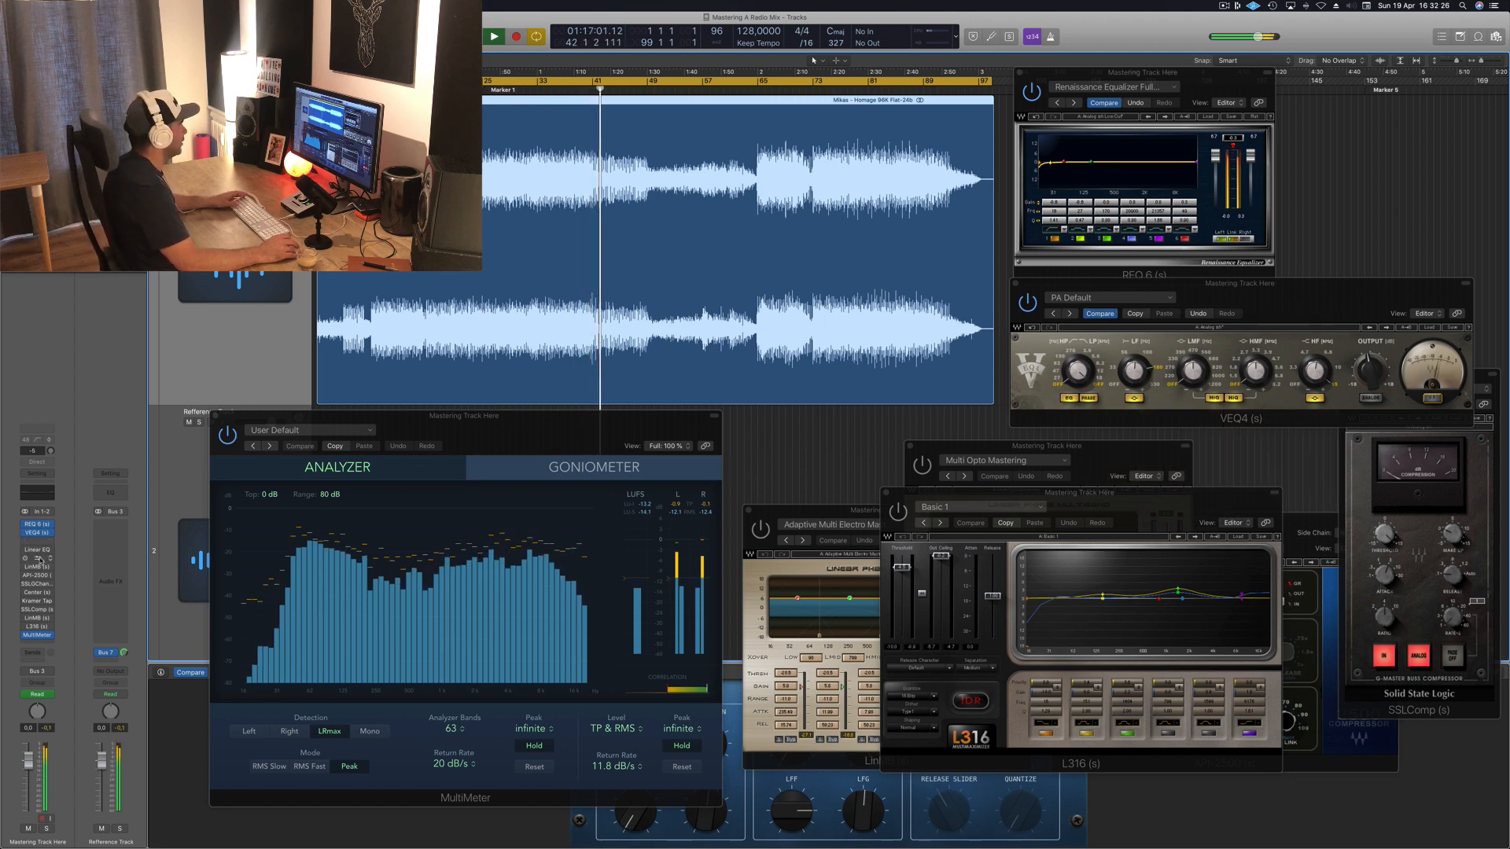
click(38, 559)
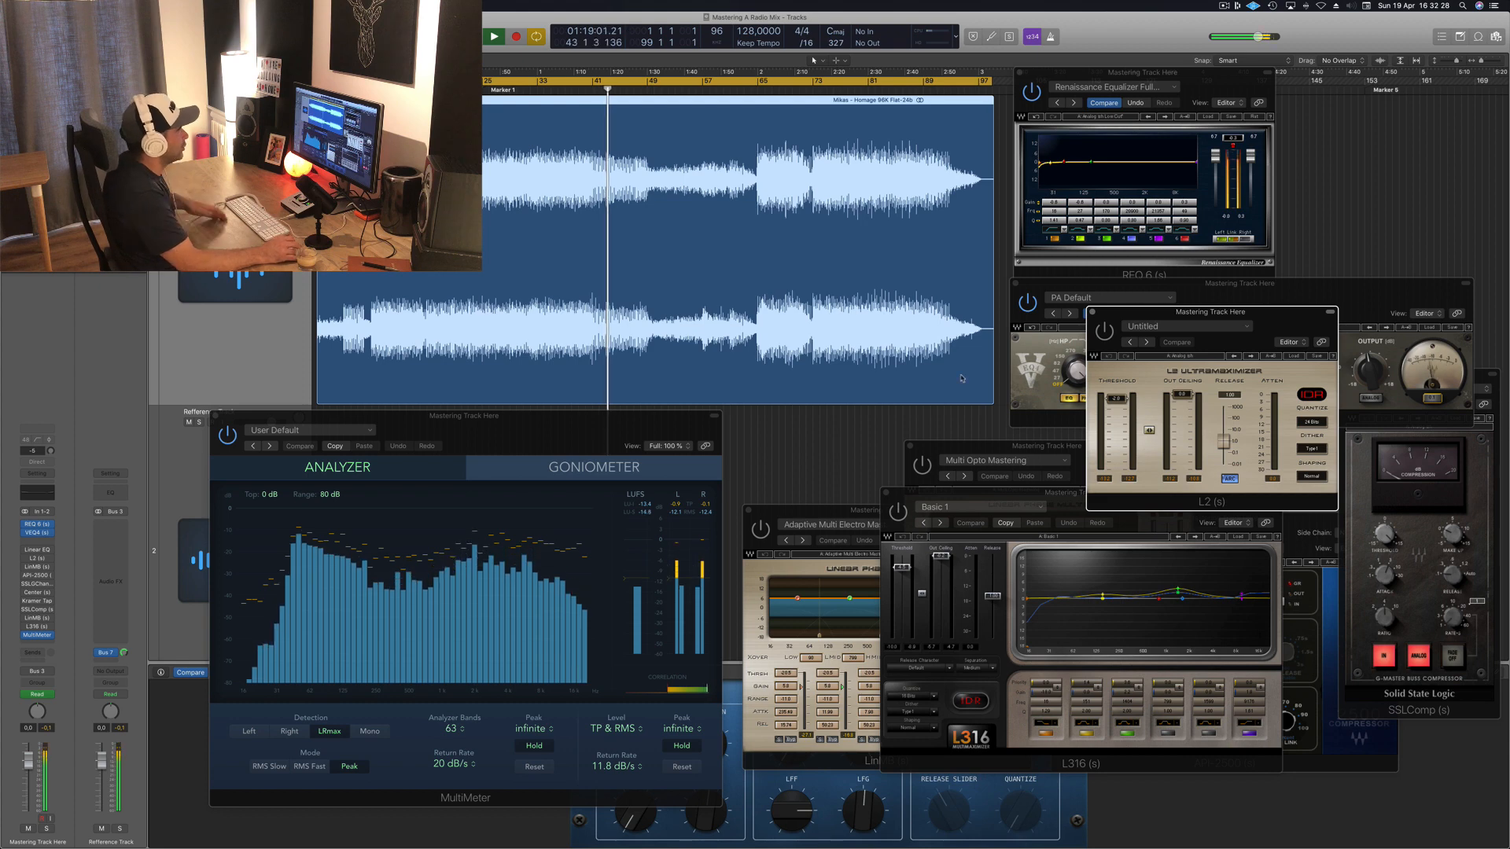
click(1105, 331)
drag(1297, 317, 1278, 316)
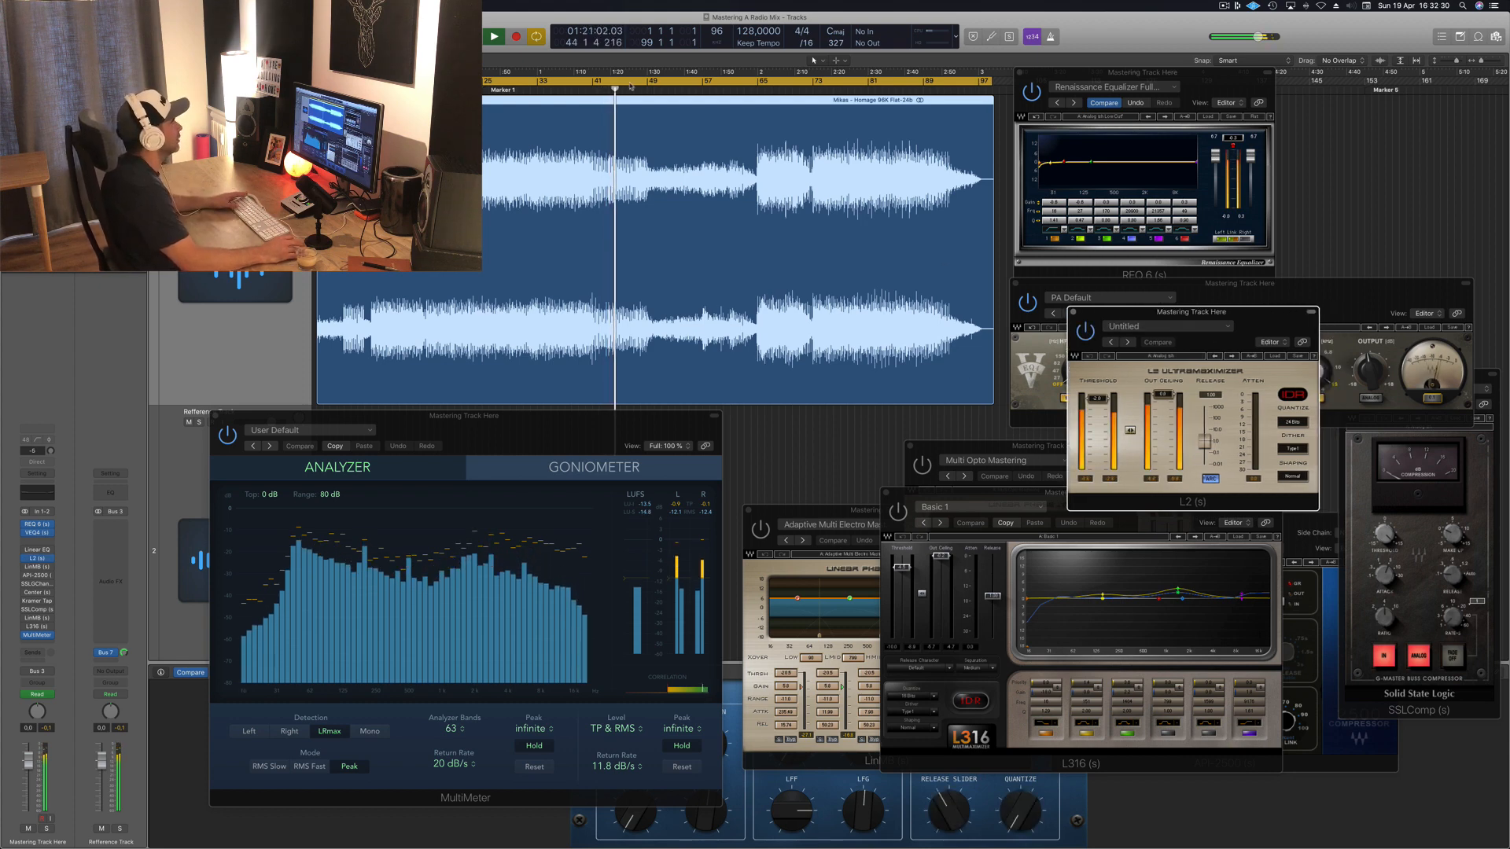
Play the track from the beginning with L2 active, and continue listening from about bar 16.
click(434, 87)
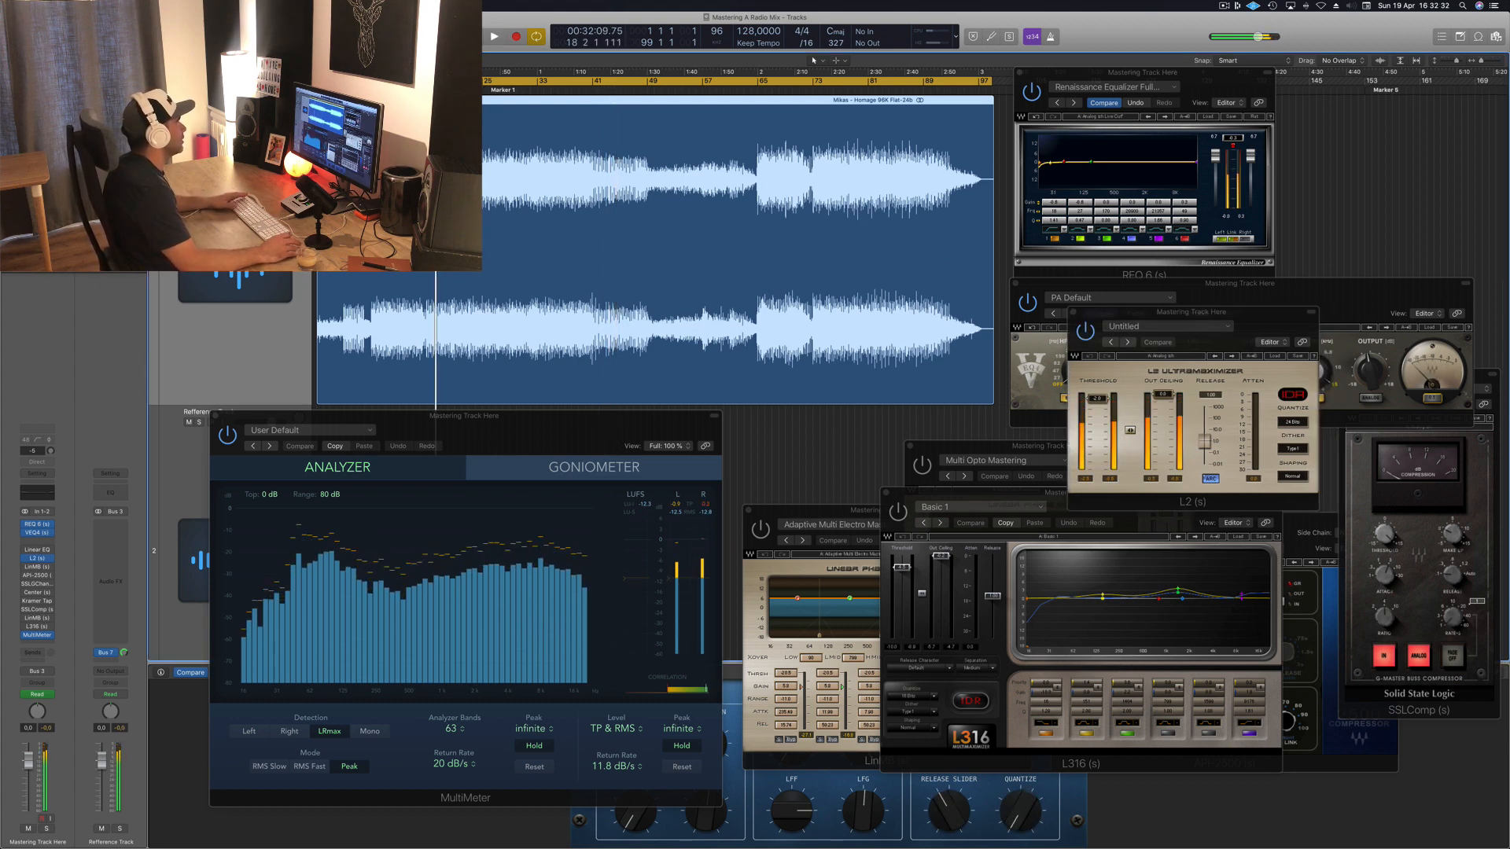
key(Return)
key(space)
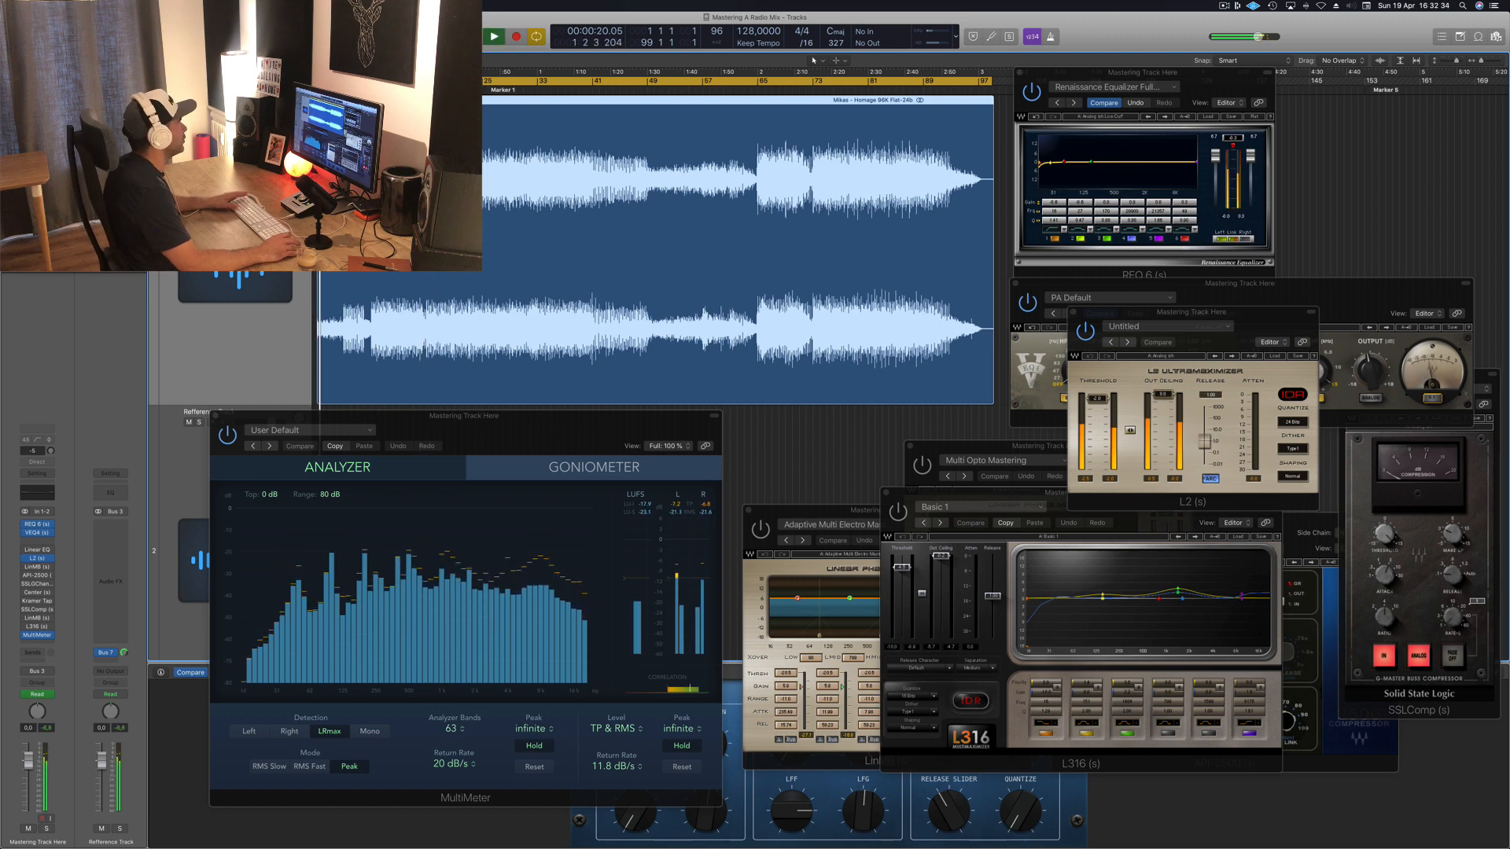
click(421, 87)
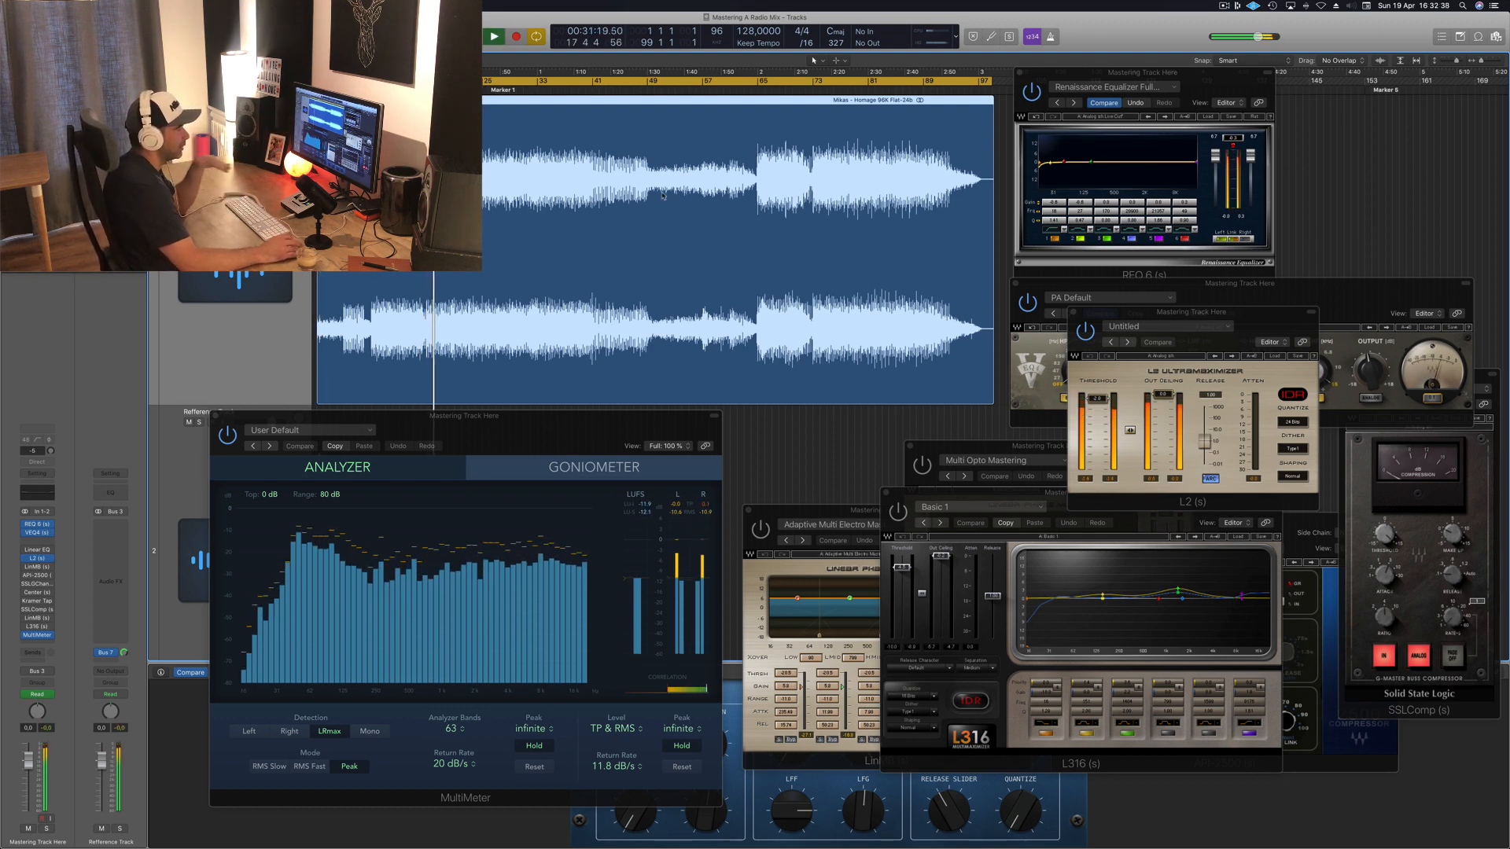
Reset the L2 attenuation meter and reapply the output trims on REQ 6 and VEQ4, keeping the L2 window in front.
click(1256, 486)
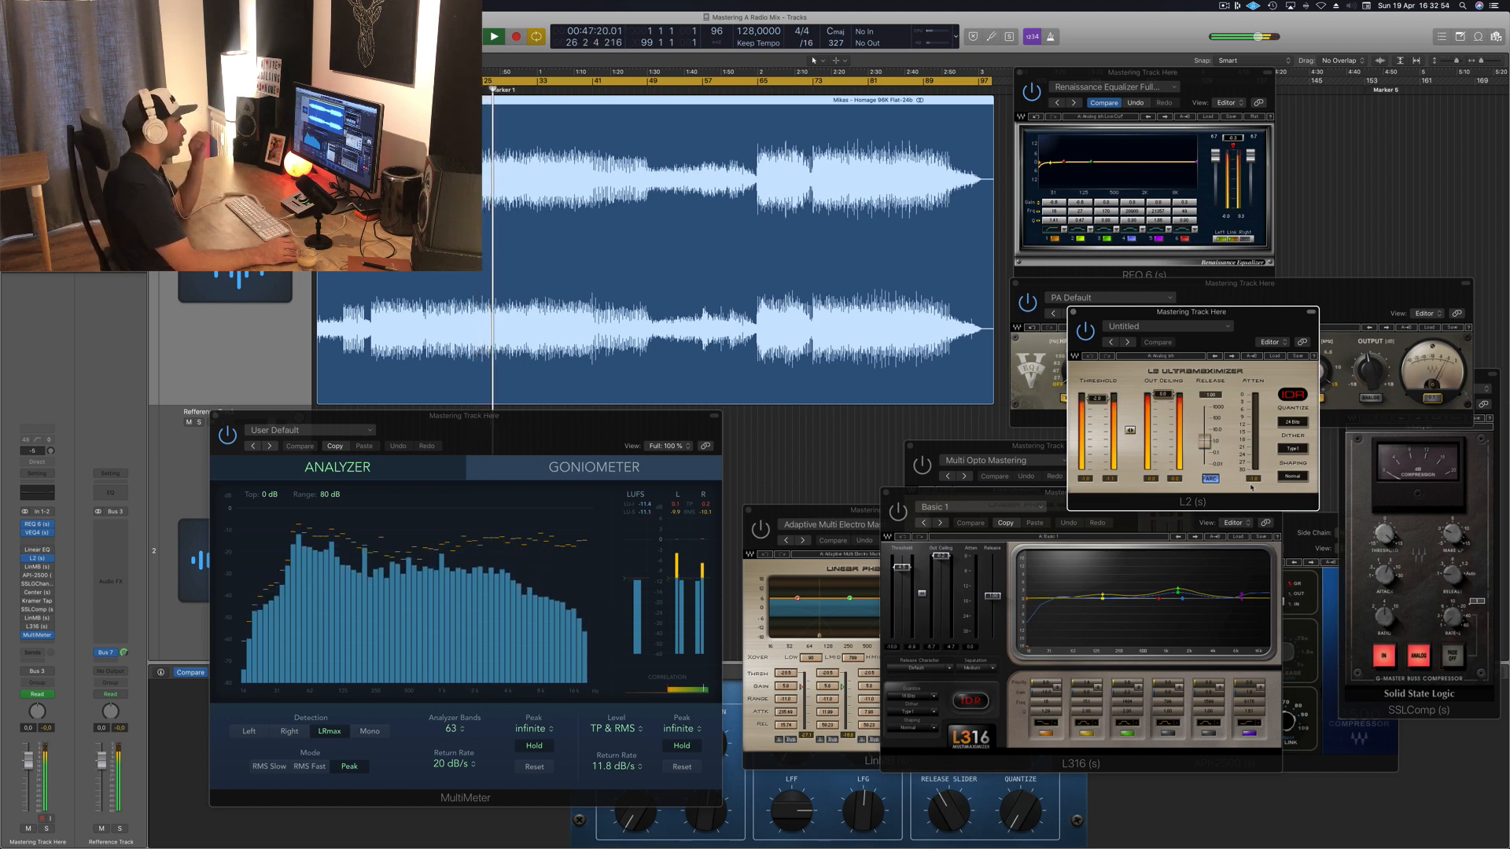
click(1234, 137)
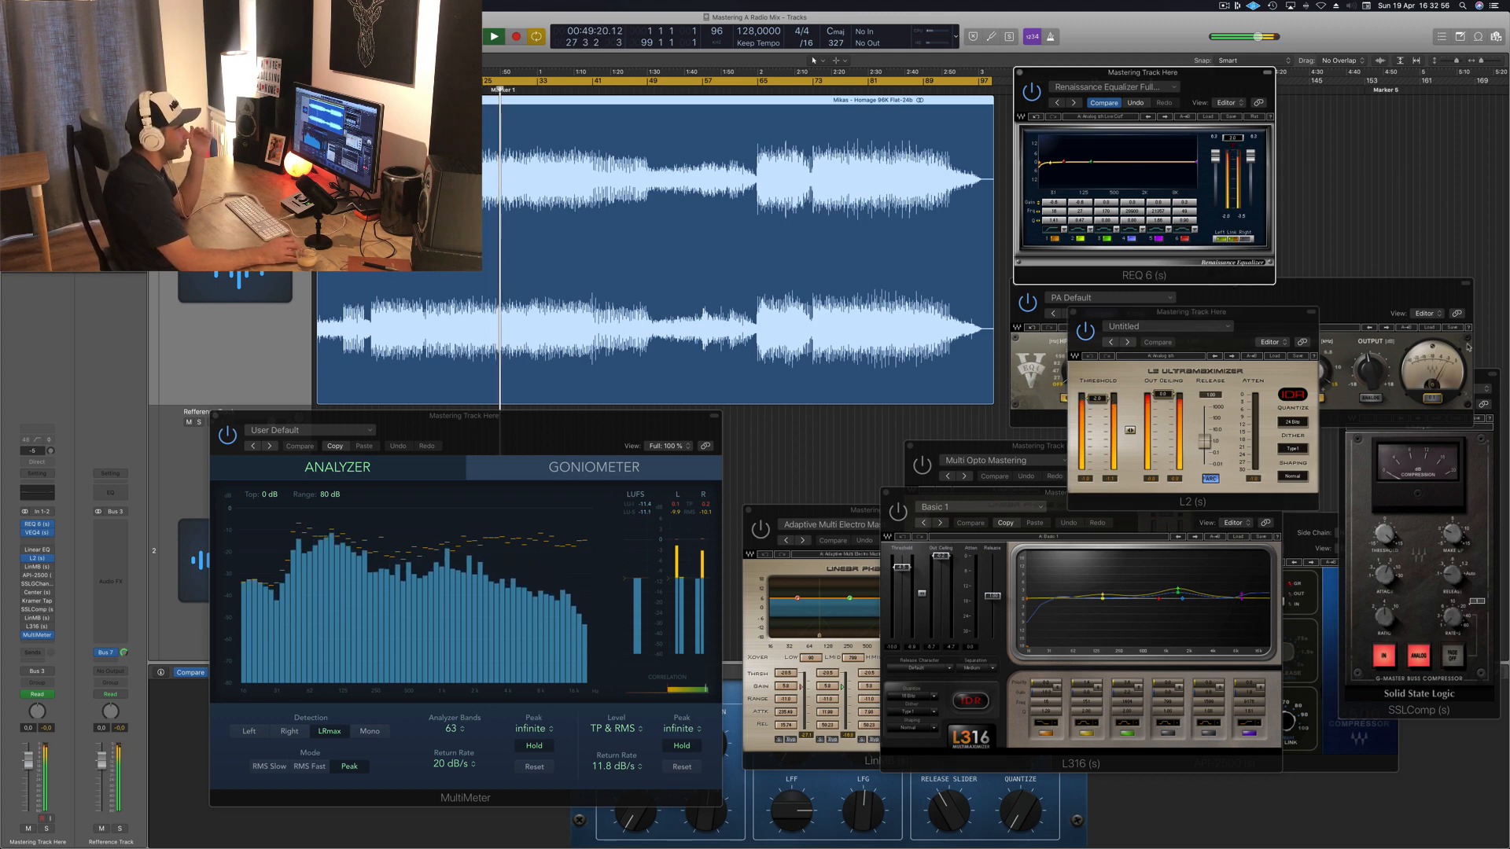
click(1441, 397)
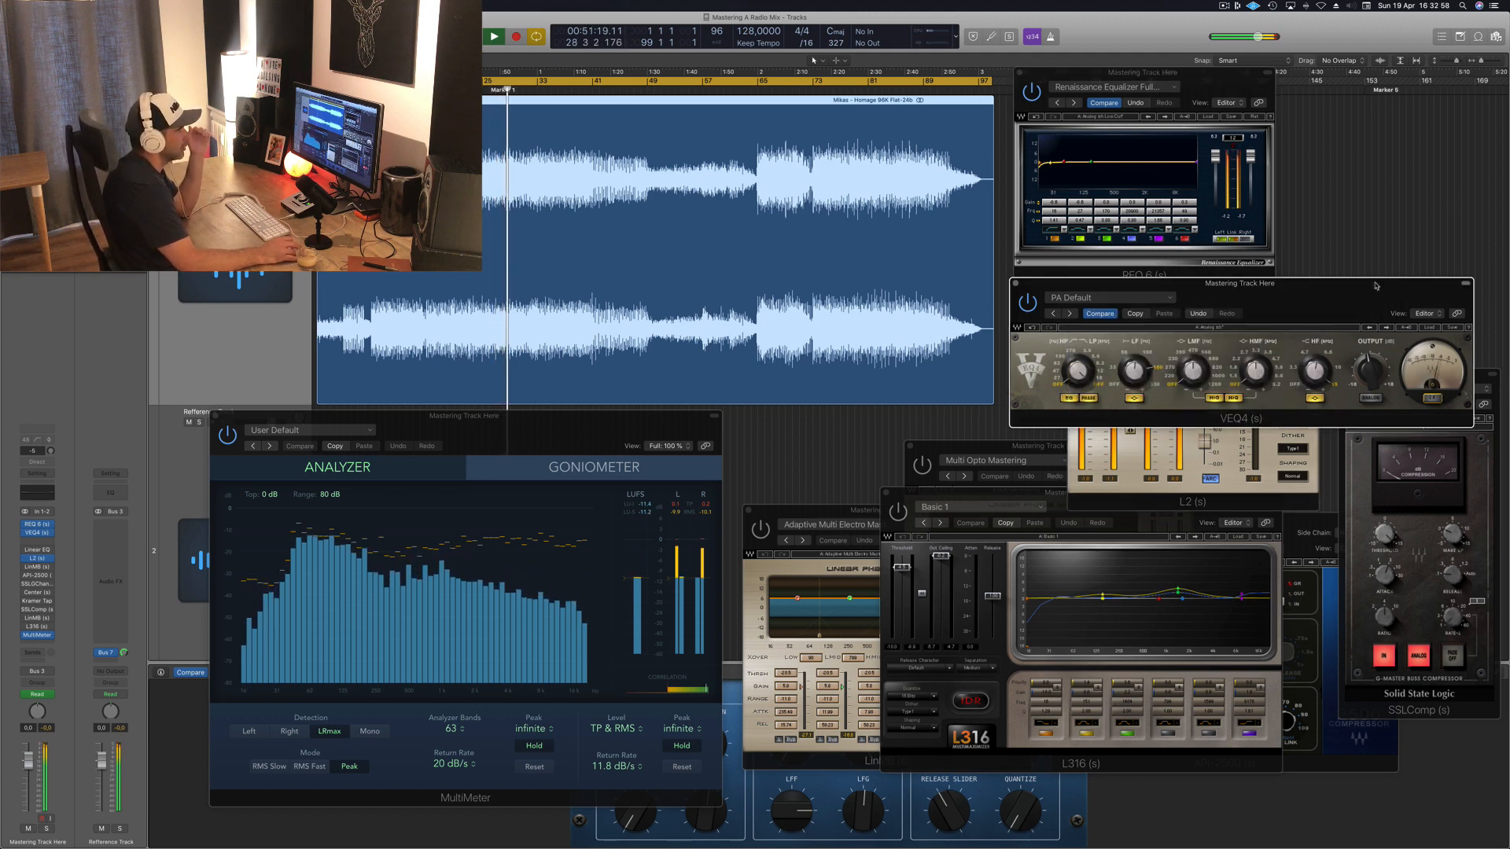
drag(1378, 280, 1387, 270)
click(1251, 501)
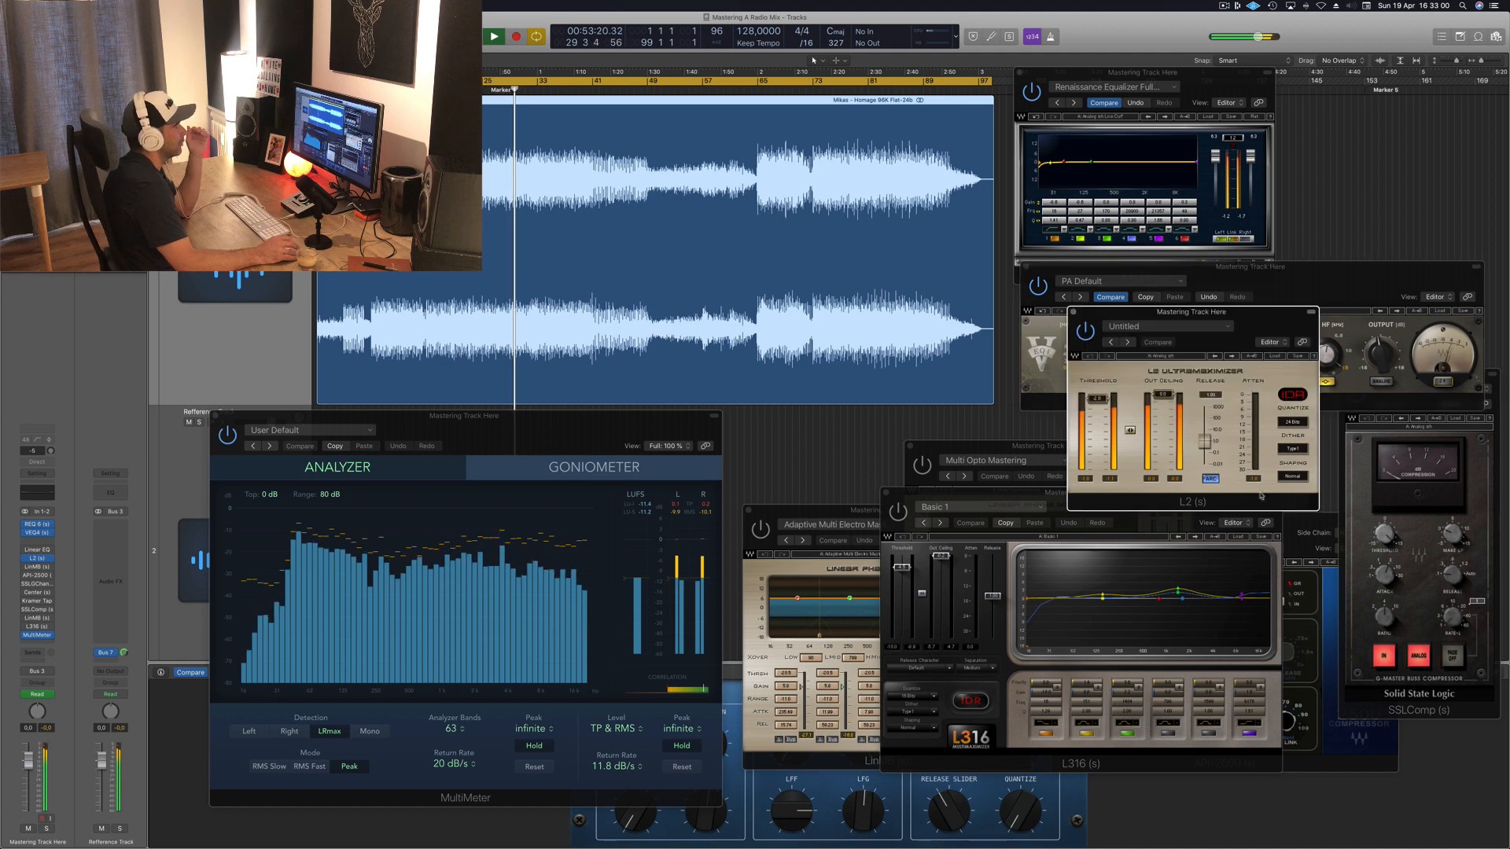
Lower the L2 window below the VEQ4 controls and place the Linear Phase Multiband window in front, beside it.
drag(1245, 320, 1246, 365)
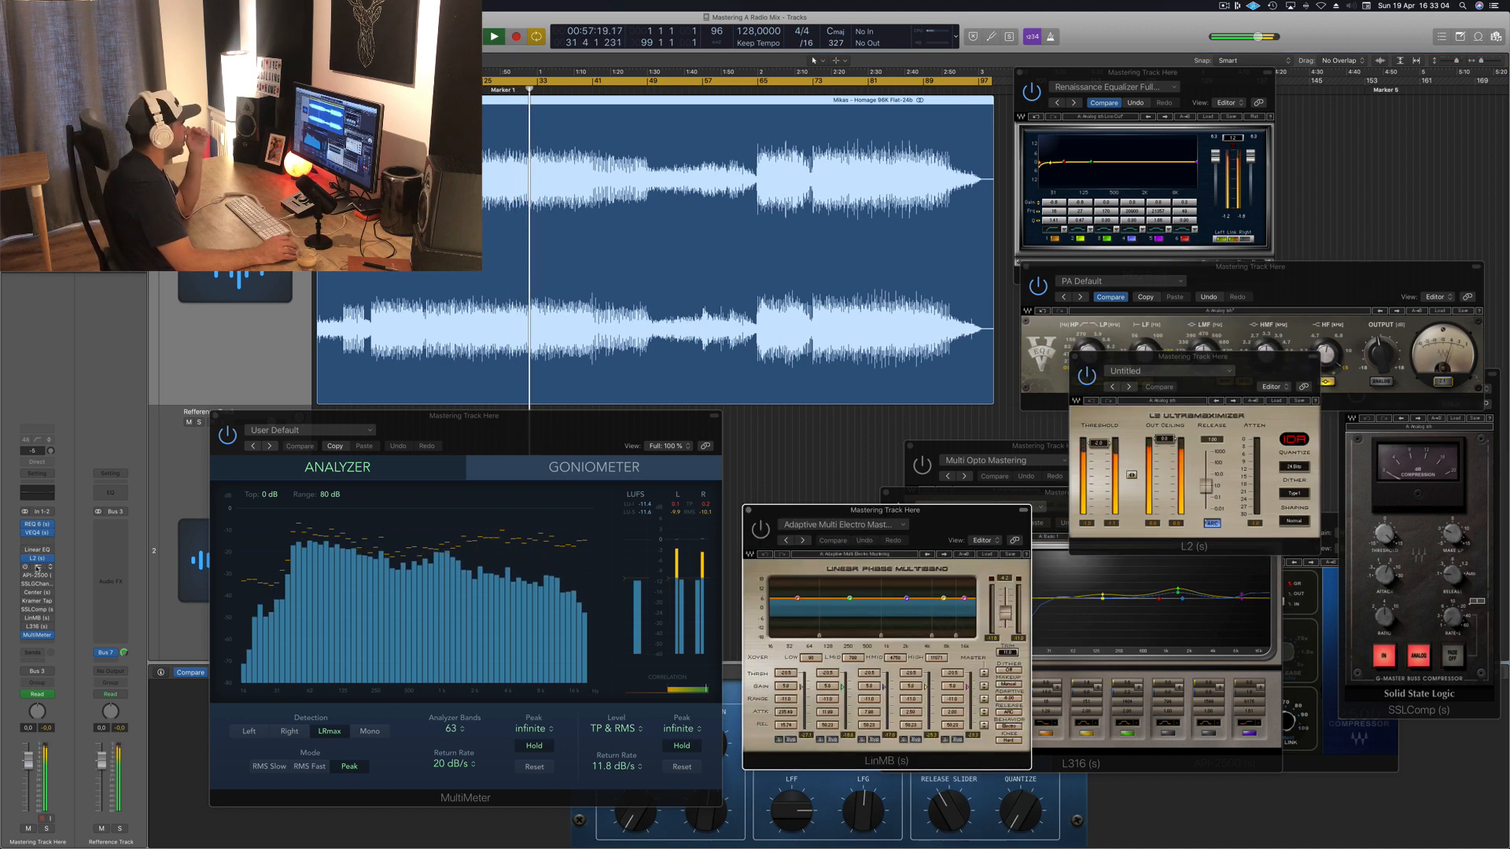
click(872, 516)
drag(872, 518, 954, 408)
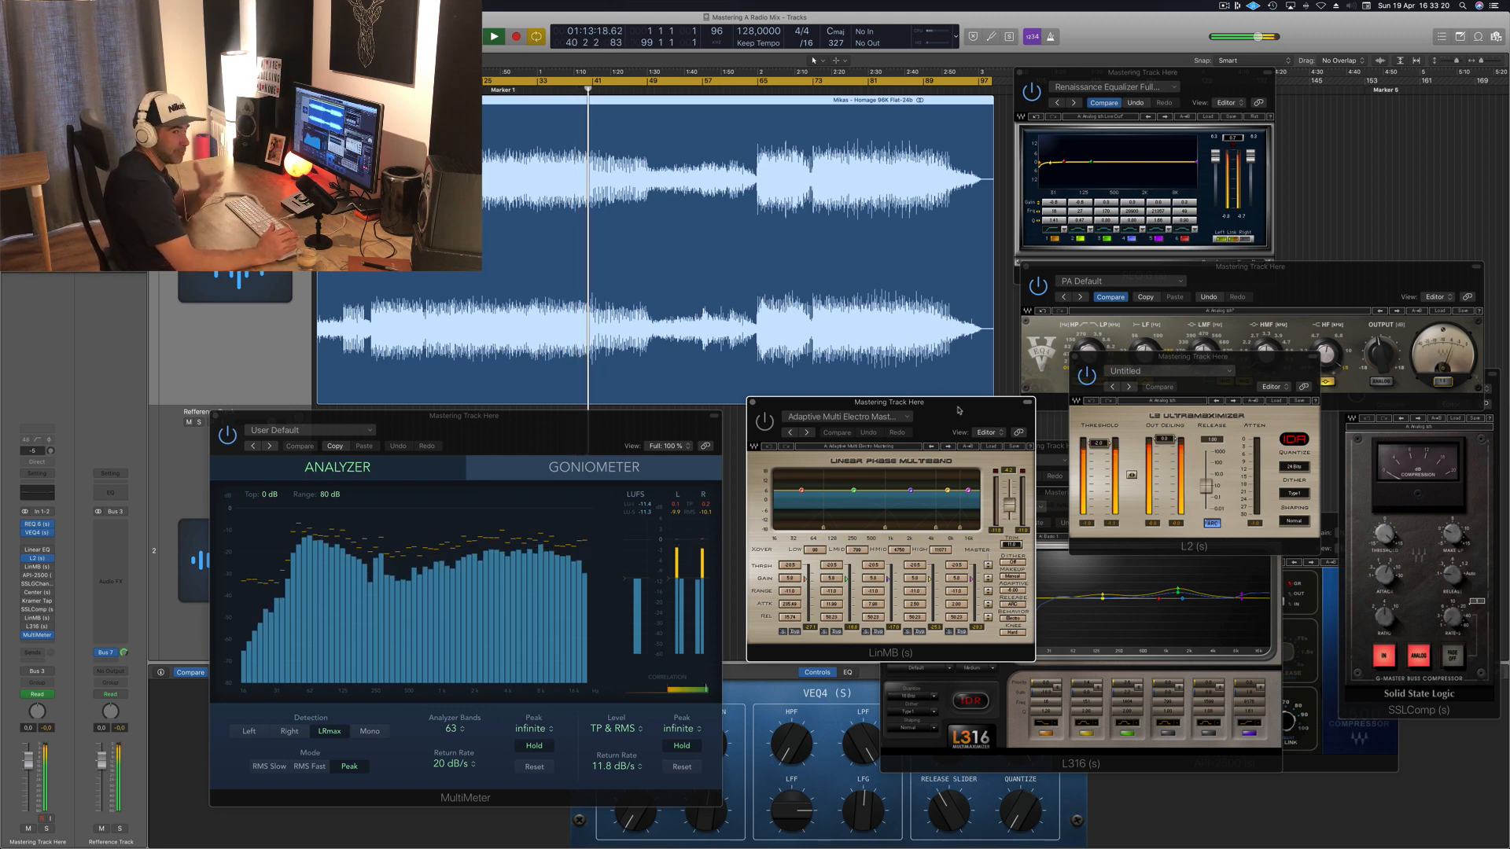
drag(959, 410, 958, 434)
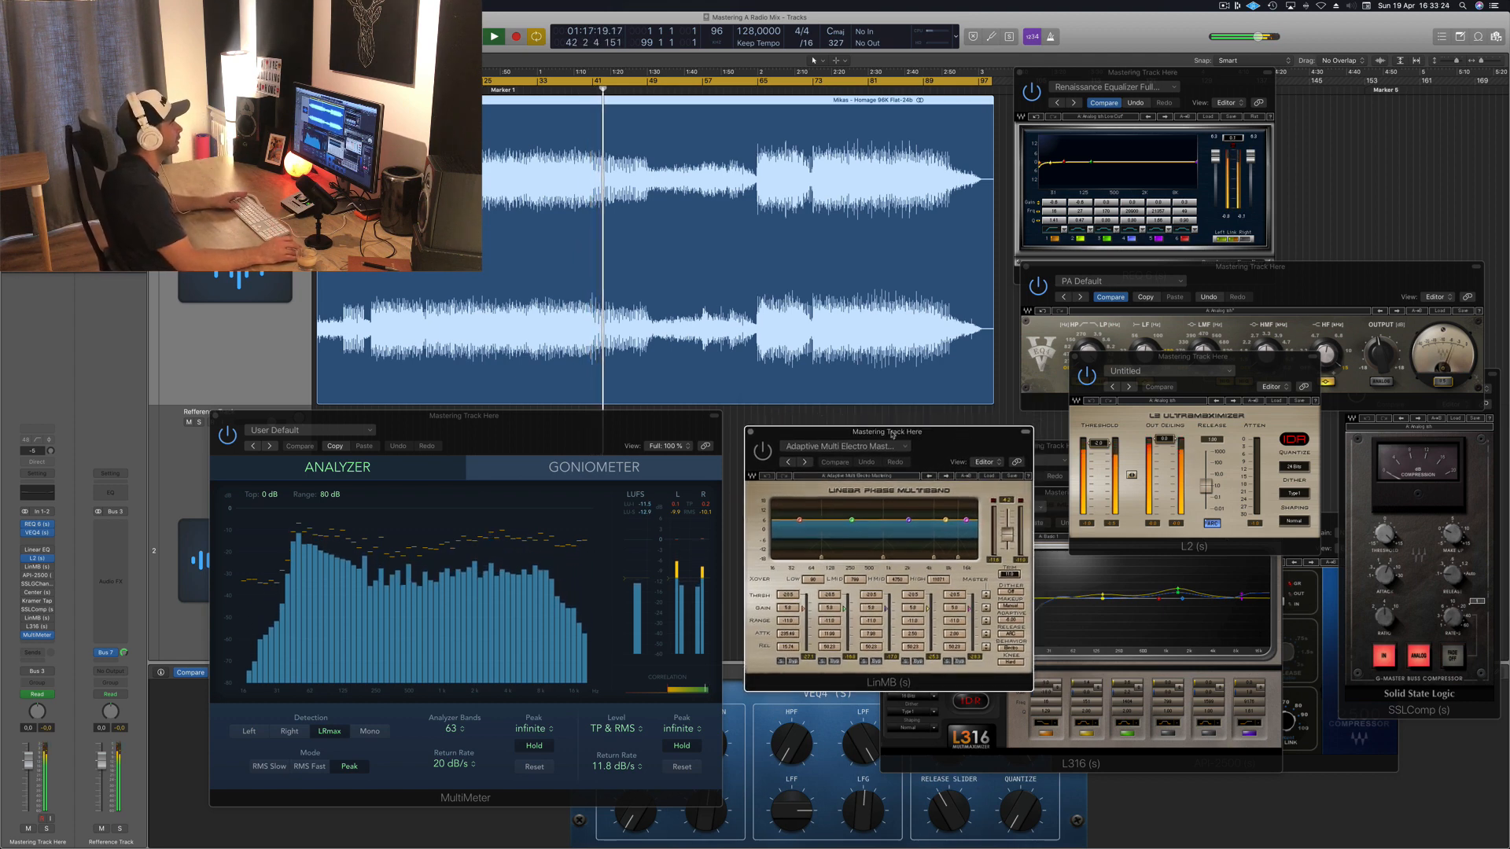
Play from about bar 32, enable the Linear Phase Multiband, and shift its window closer to L2.
click(531, 89)
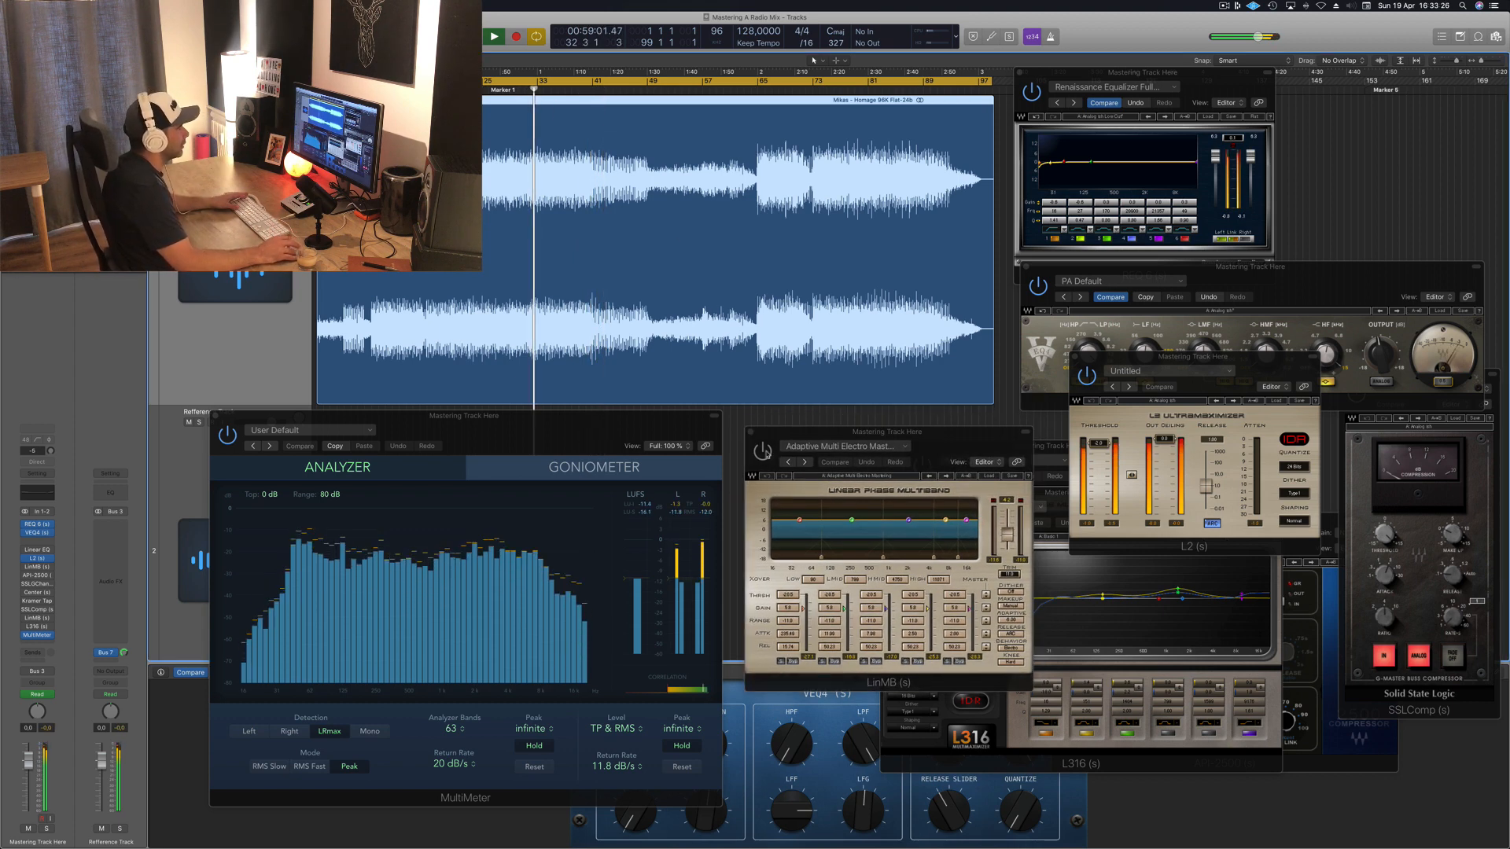
drag(937, 452, 952, 446)
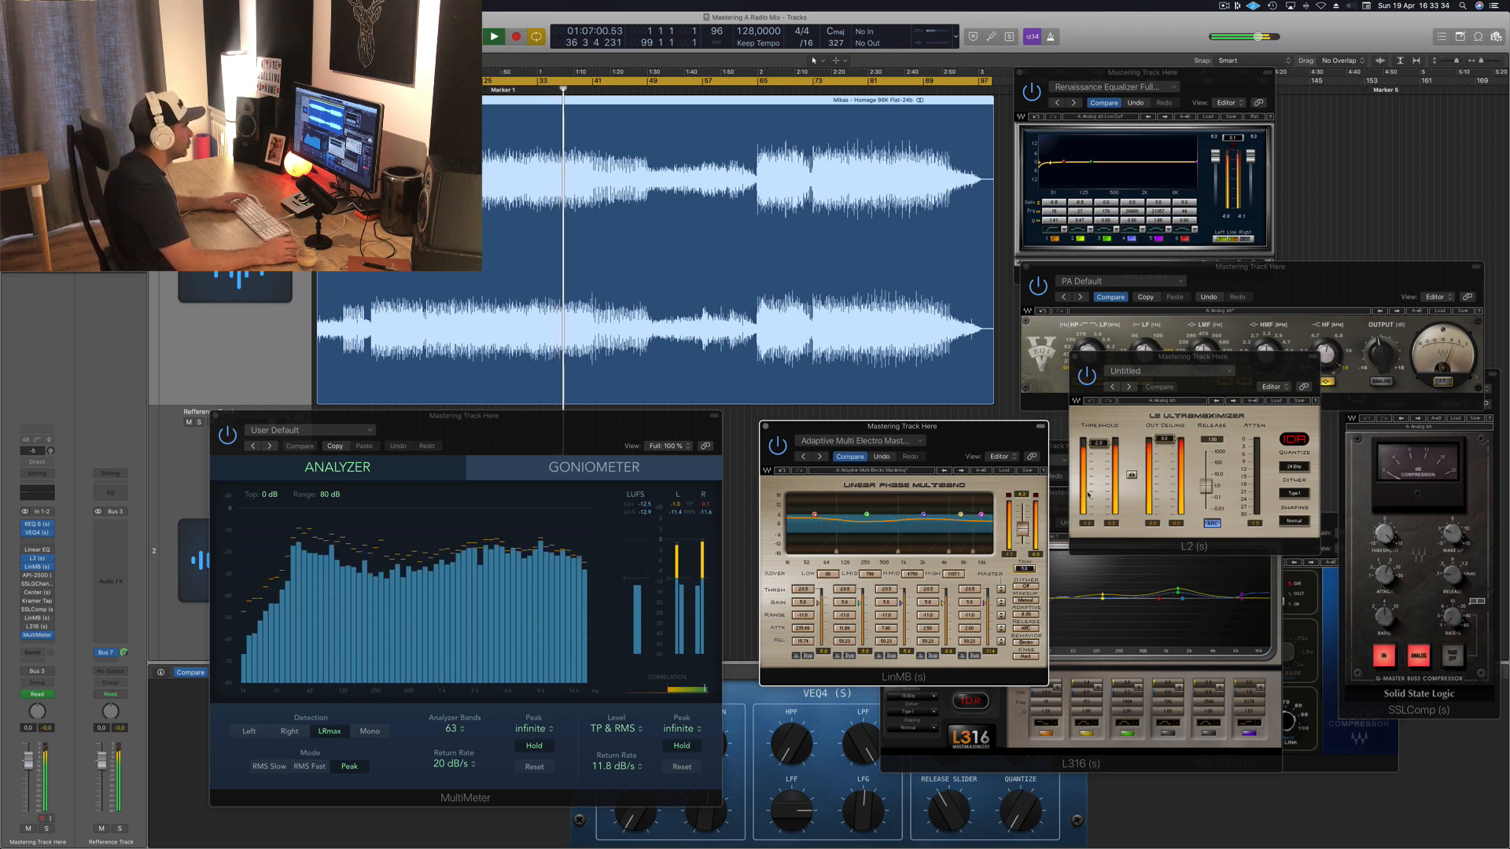
drag(968, 432, 975, 415)
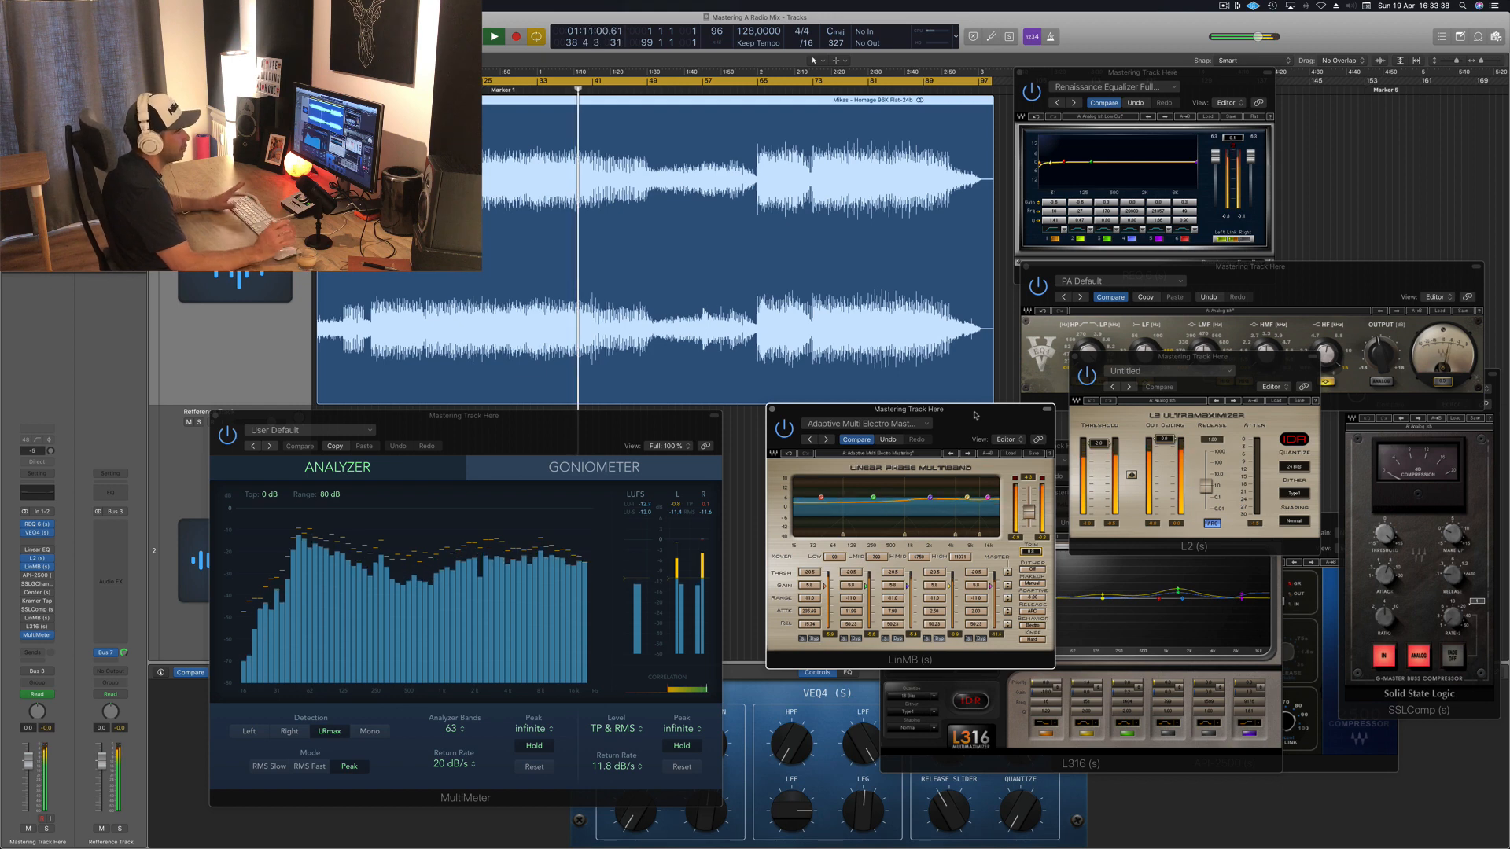
drag(975, 414, 980, 426)
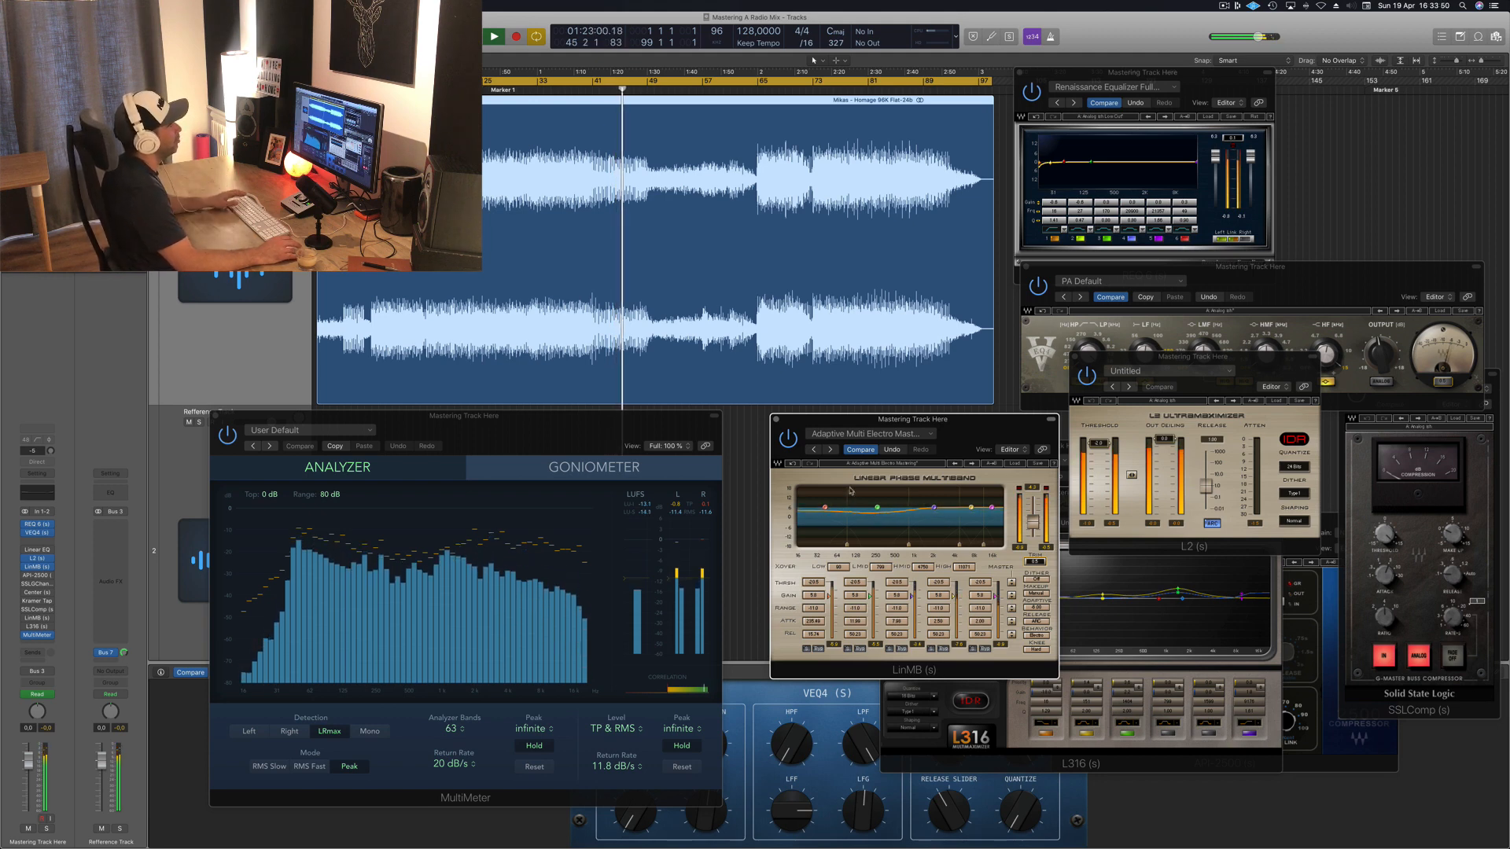
Restart playback from the beginning and listen to the track with the Linear Phase Multiband active.
key(space)
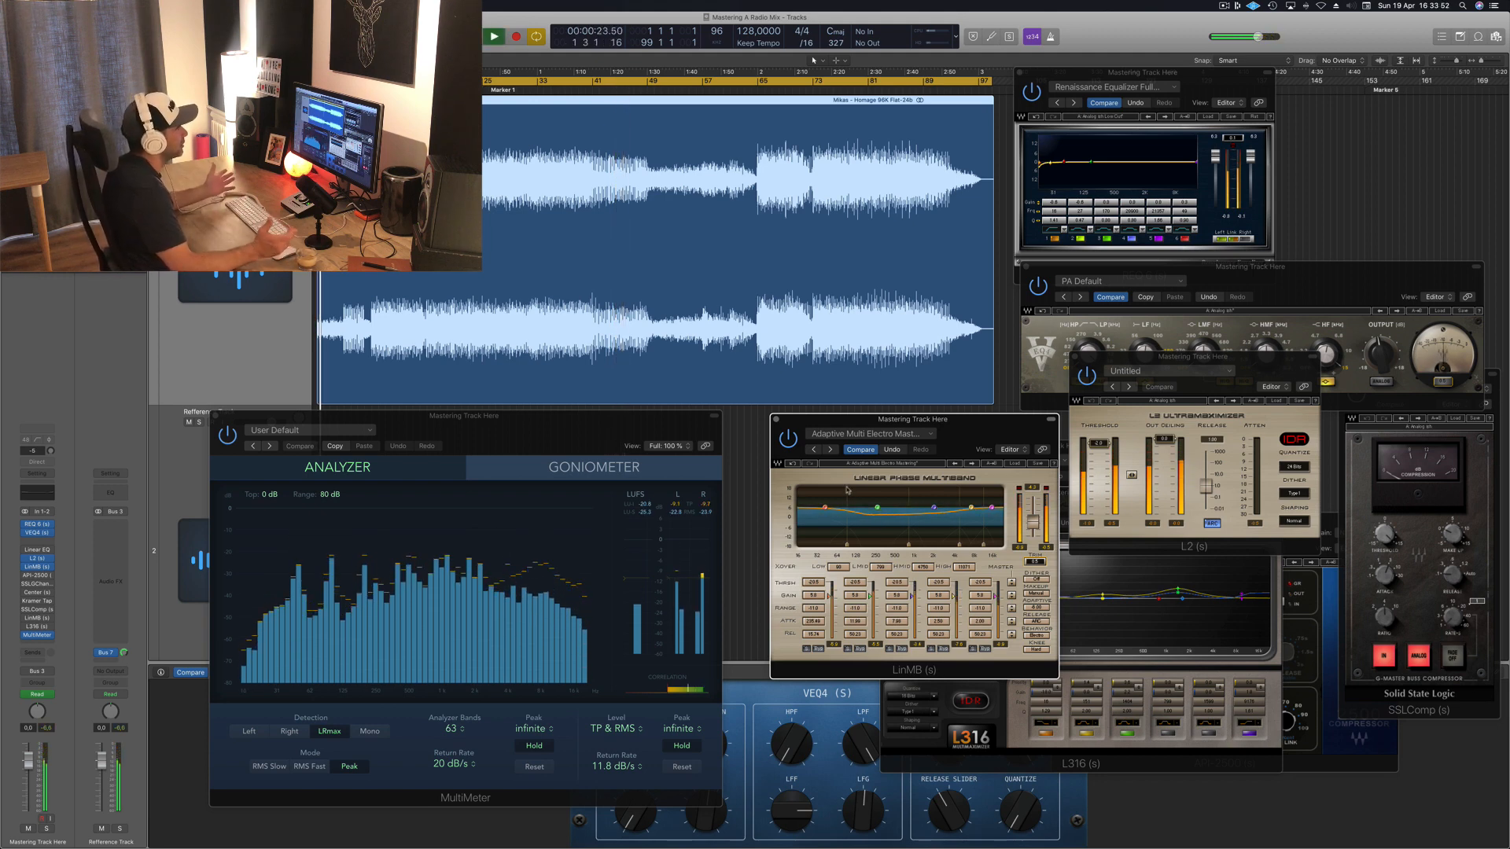
key(space)
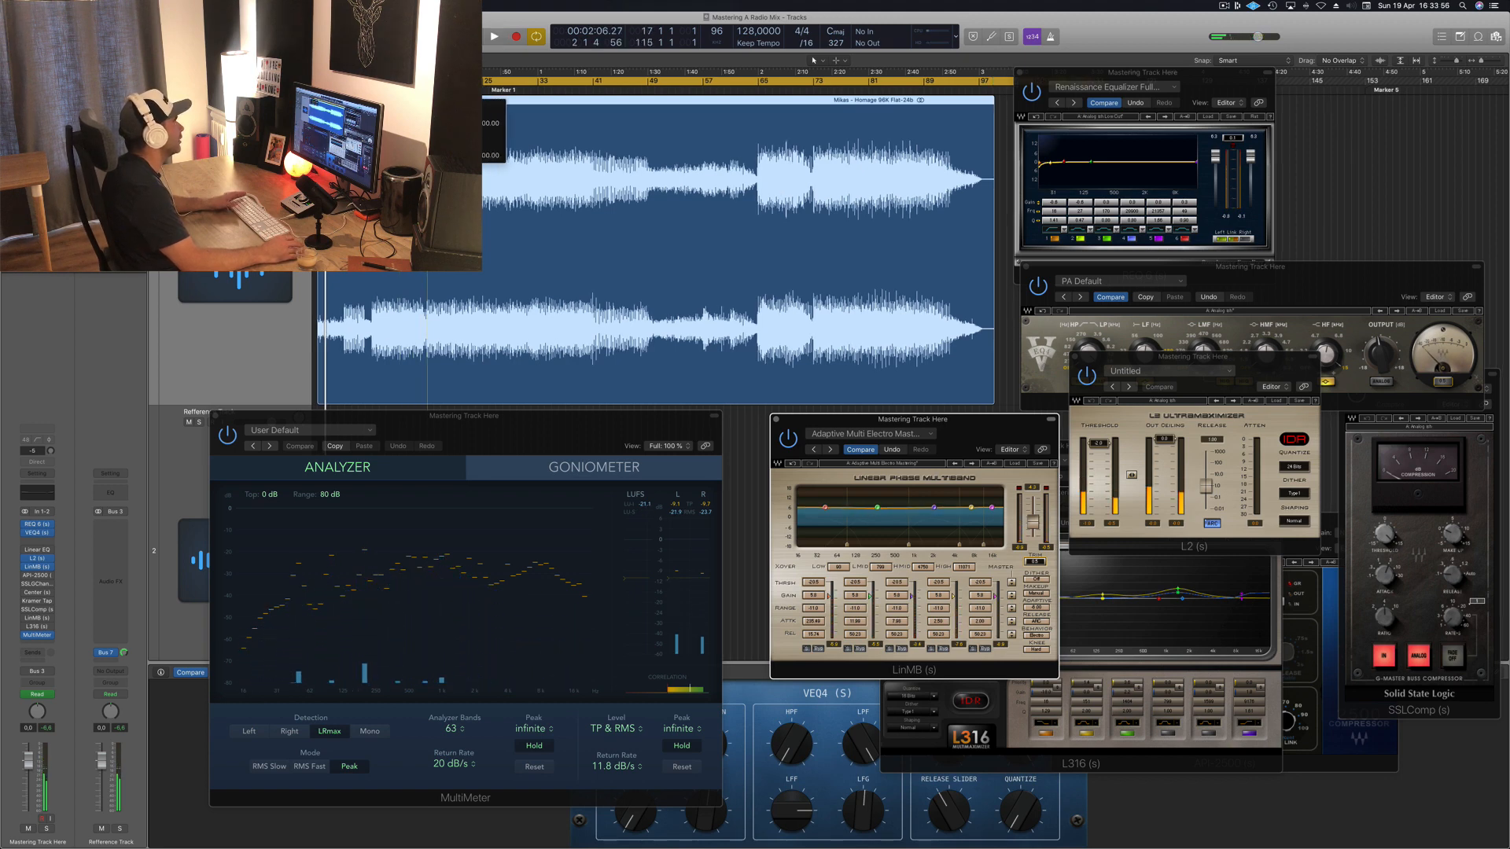
key(space)
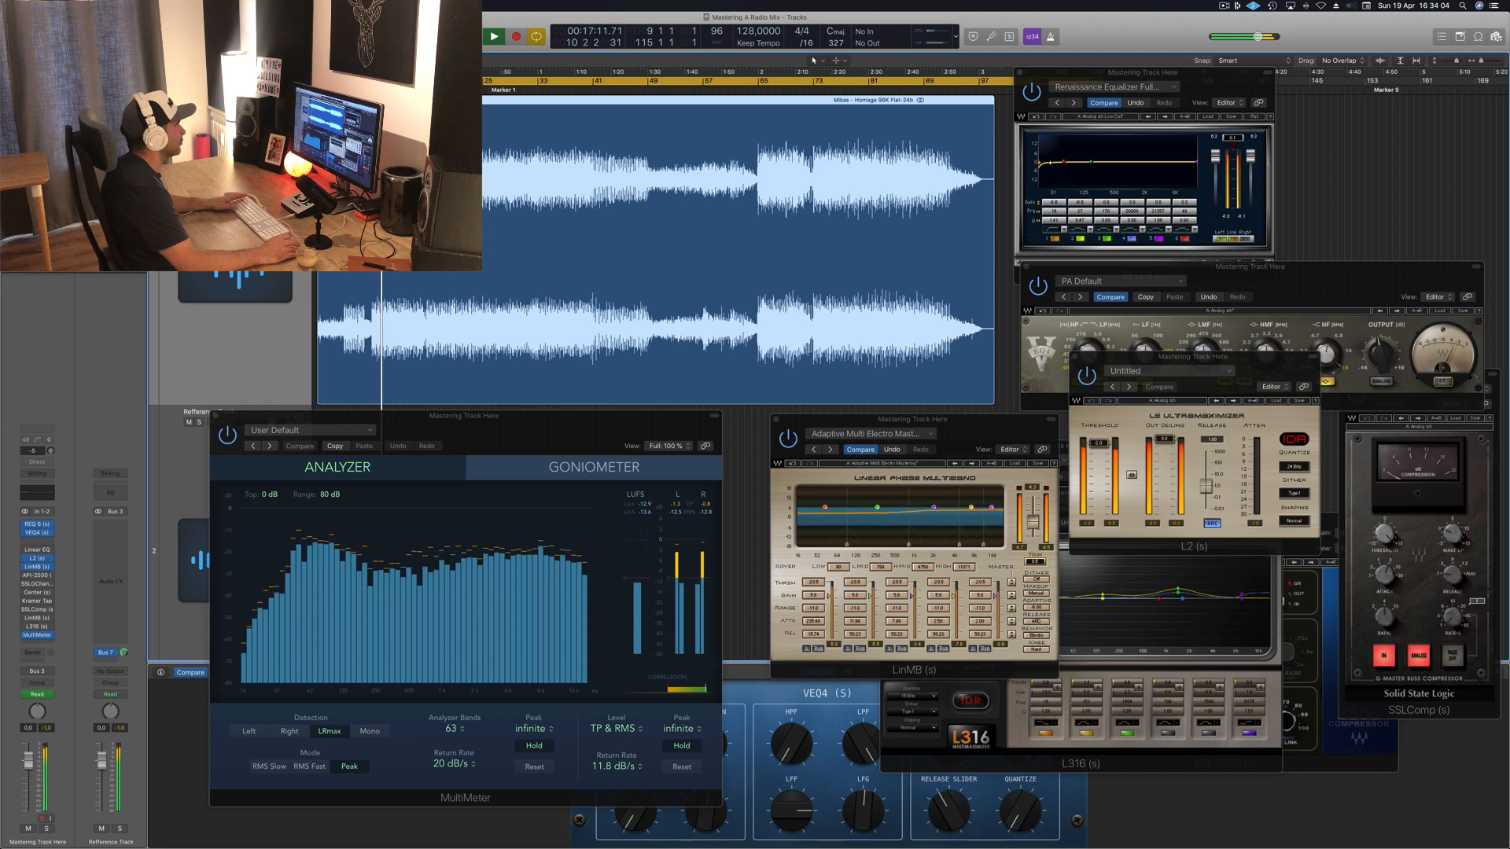
key(space)
key(space)
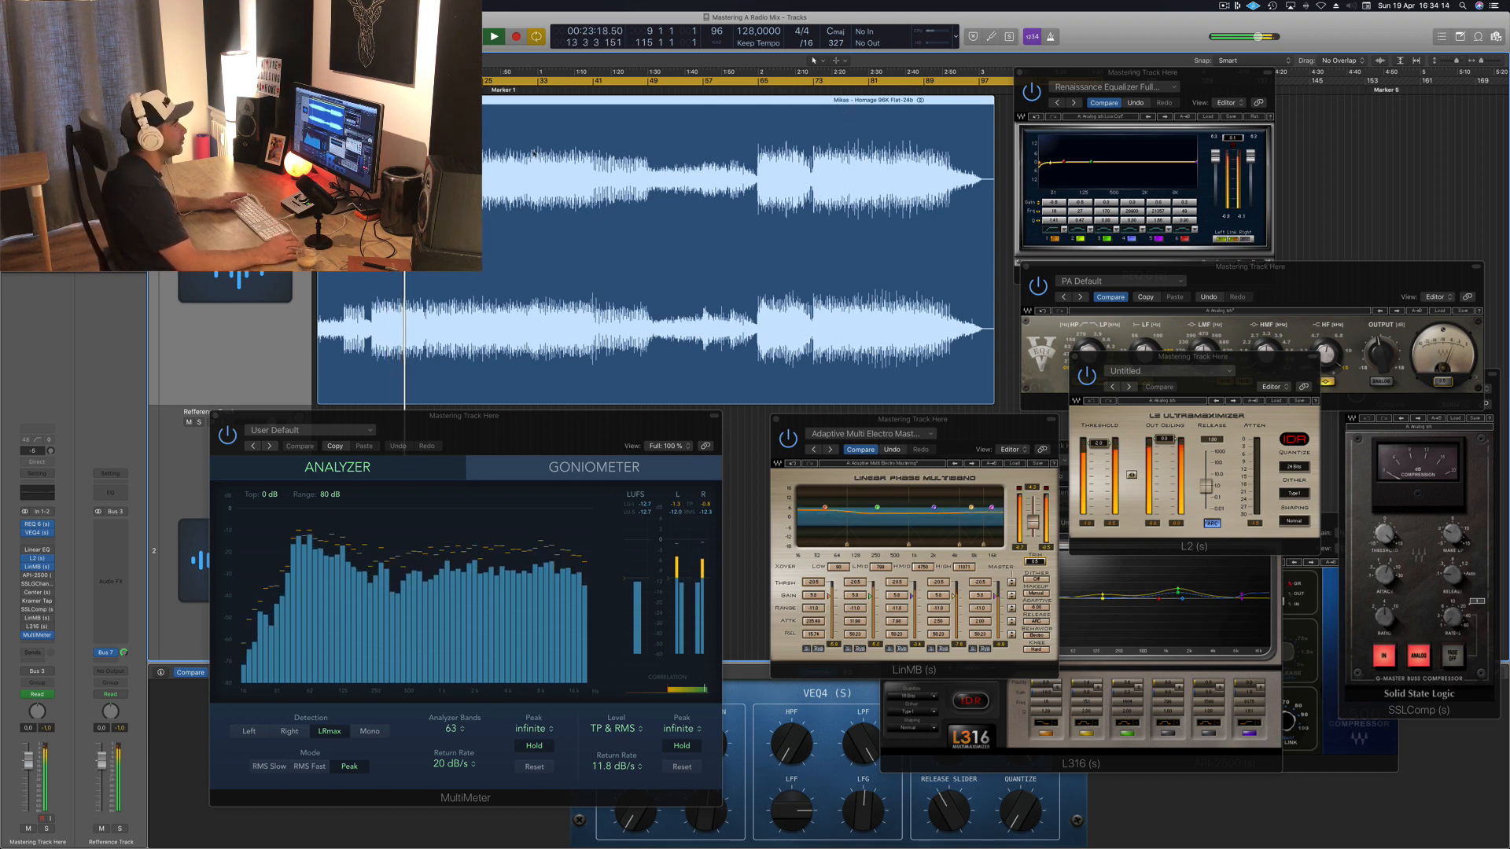
Open the API-2500 compressor on the mastering track, enable it and place its window over the L2 window.
click(37, 575)
click(36, 574)
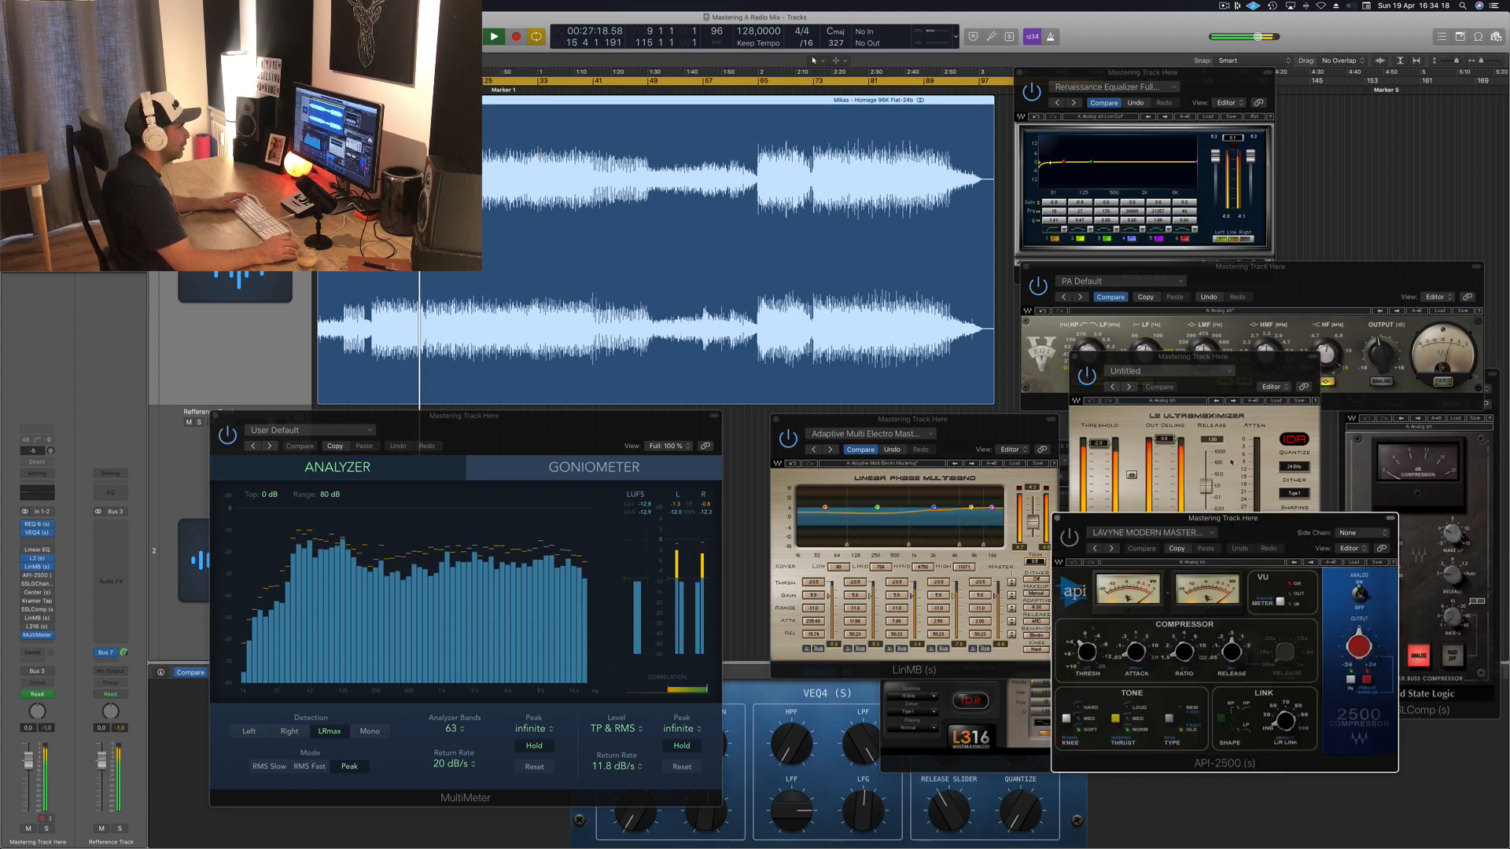
drag(1272, 517, 1323, 395)
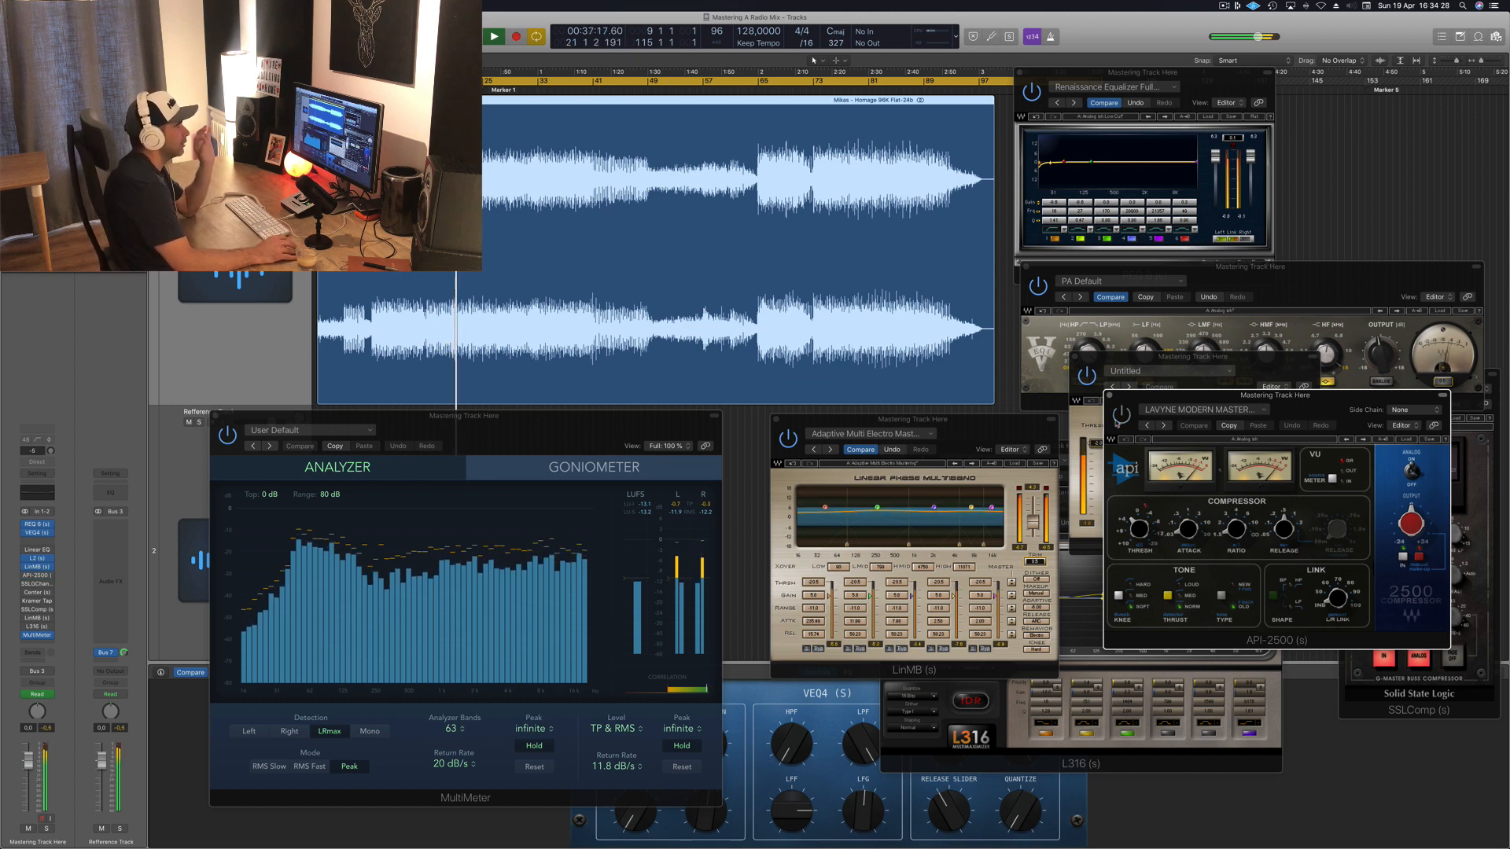
drag(1349, 397, 1337, 409)
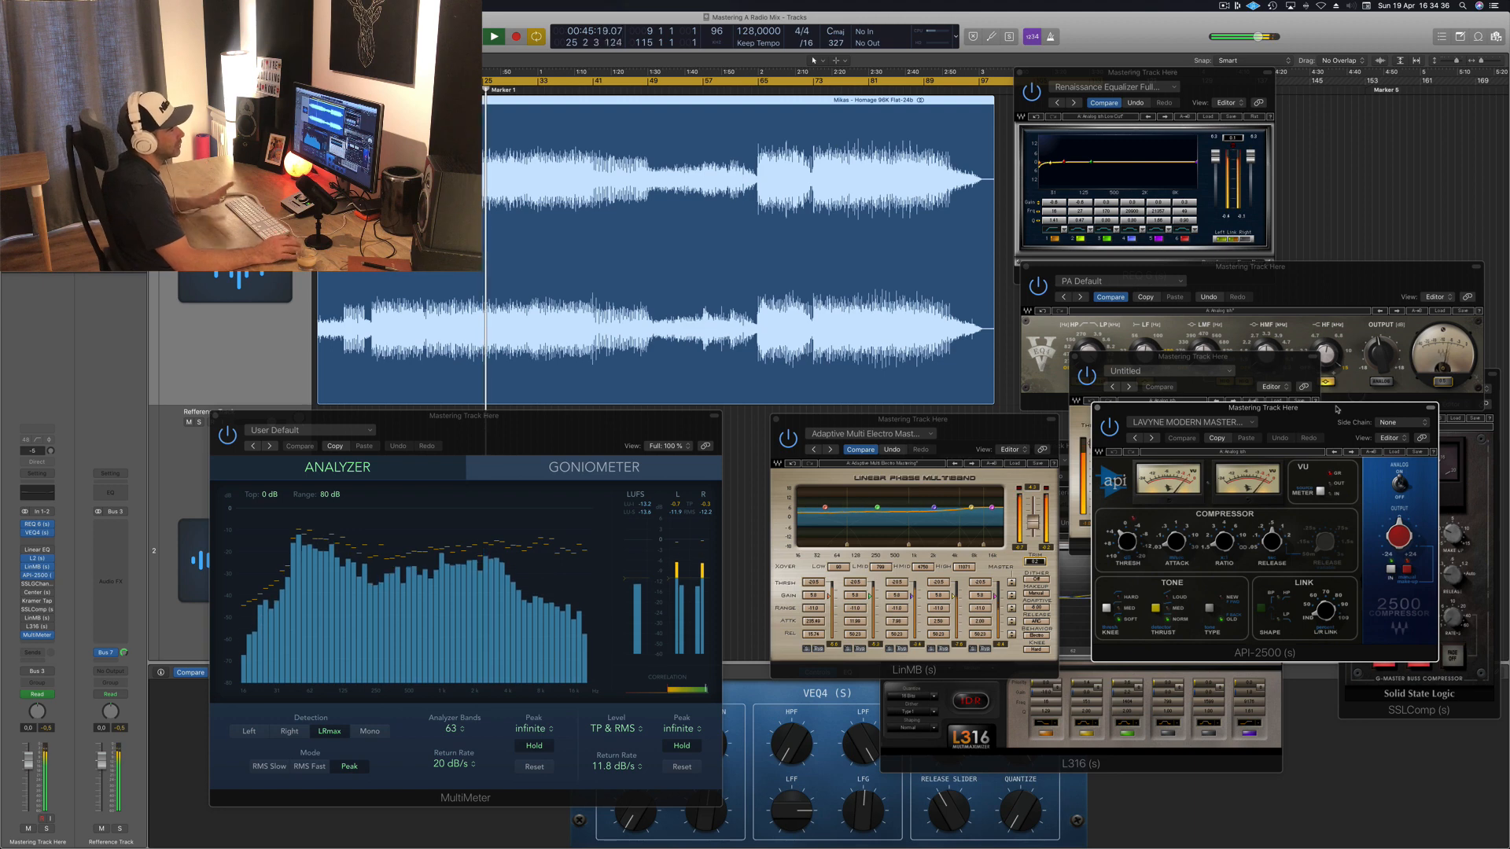
drag(1337, 409, 1320, 412)
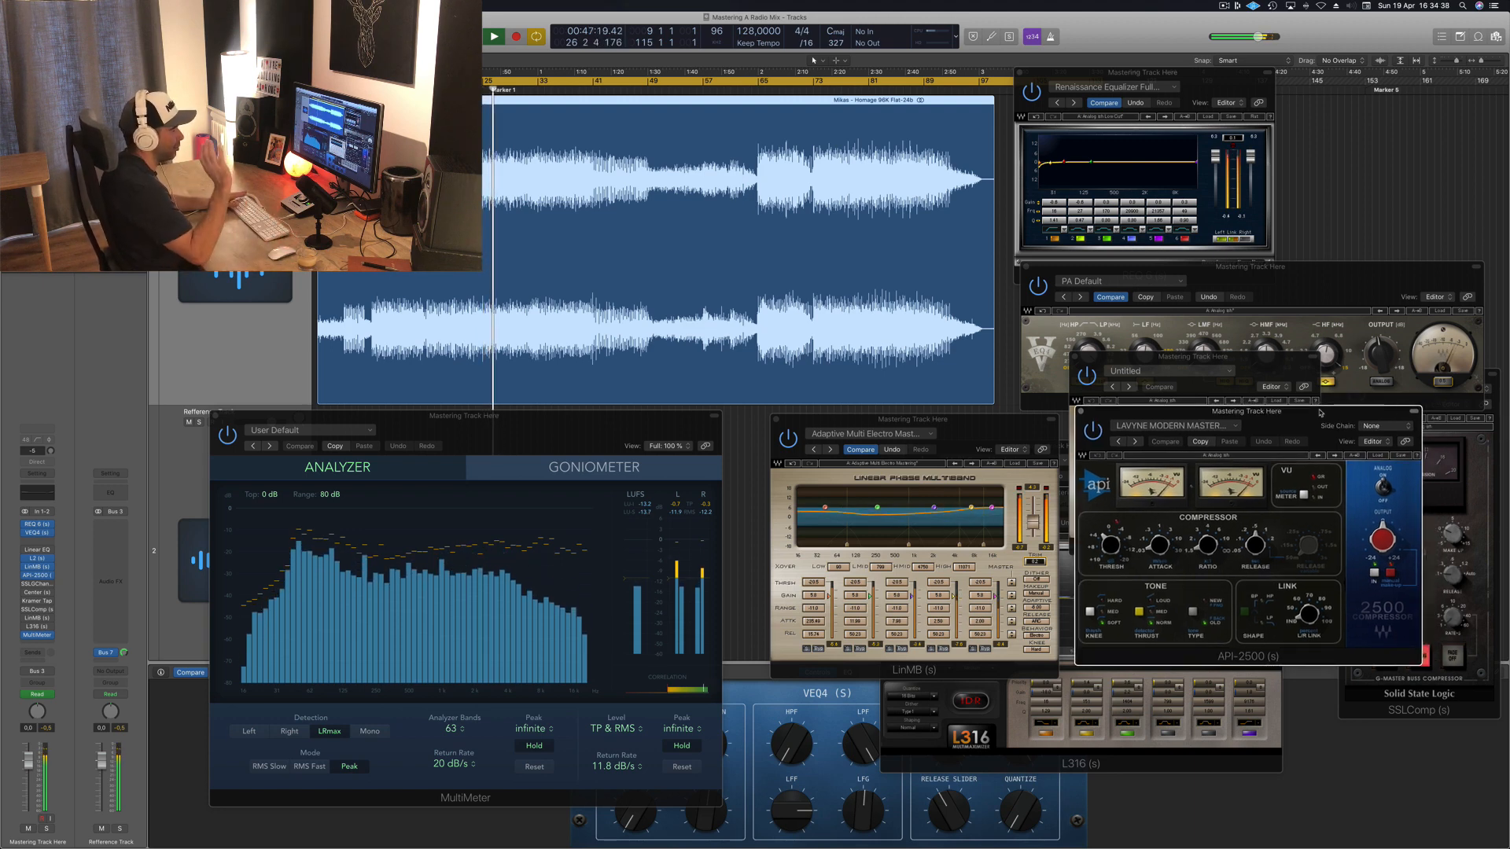
drag(1320, 413, 1320, 415)
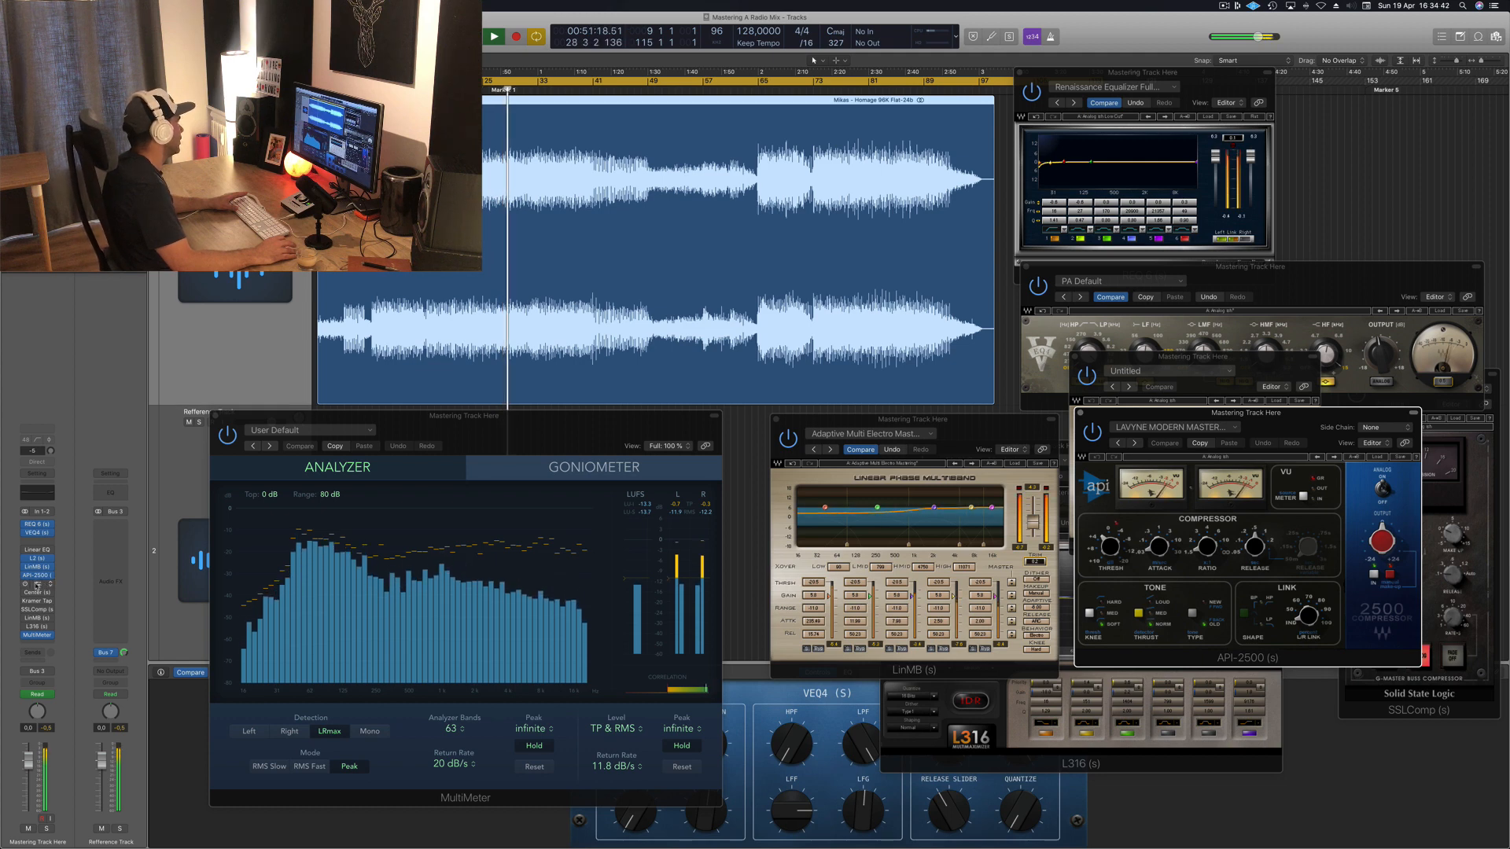
Open the SSLGChannel plug-in, place its window in front of the API-2500, enable it and play the track.
click(37, 584)
click(37, 585)
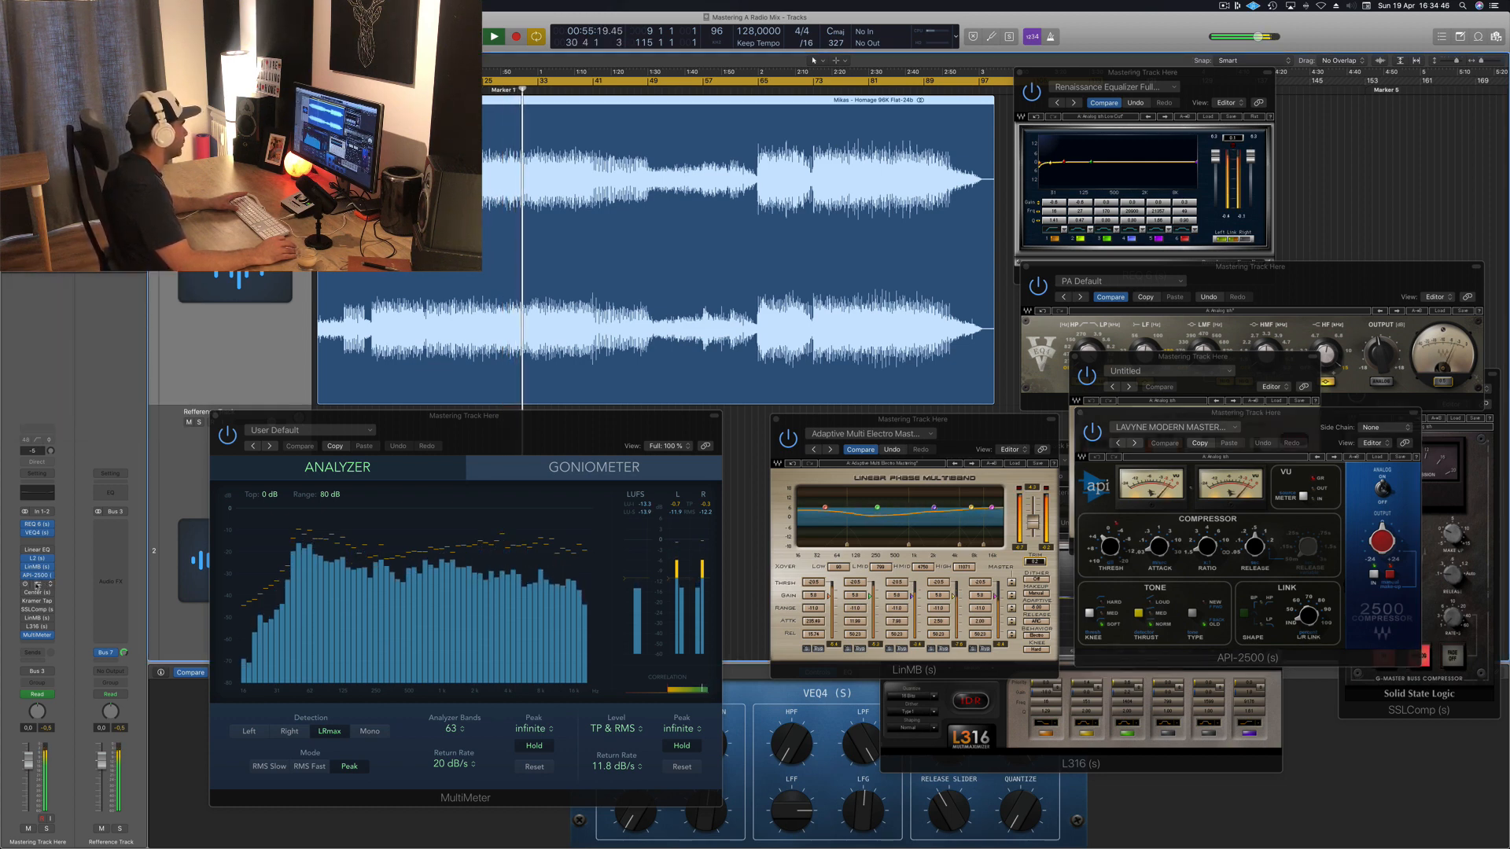
click(37, 585)
drag(140, 36, 1080, 371)
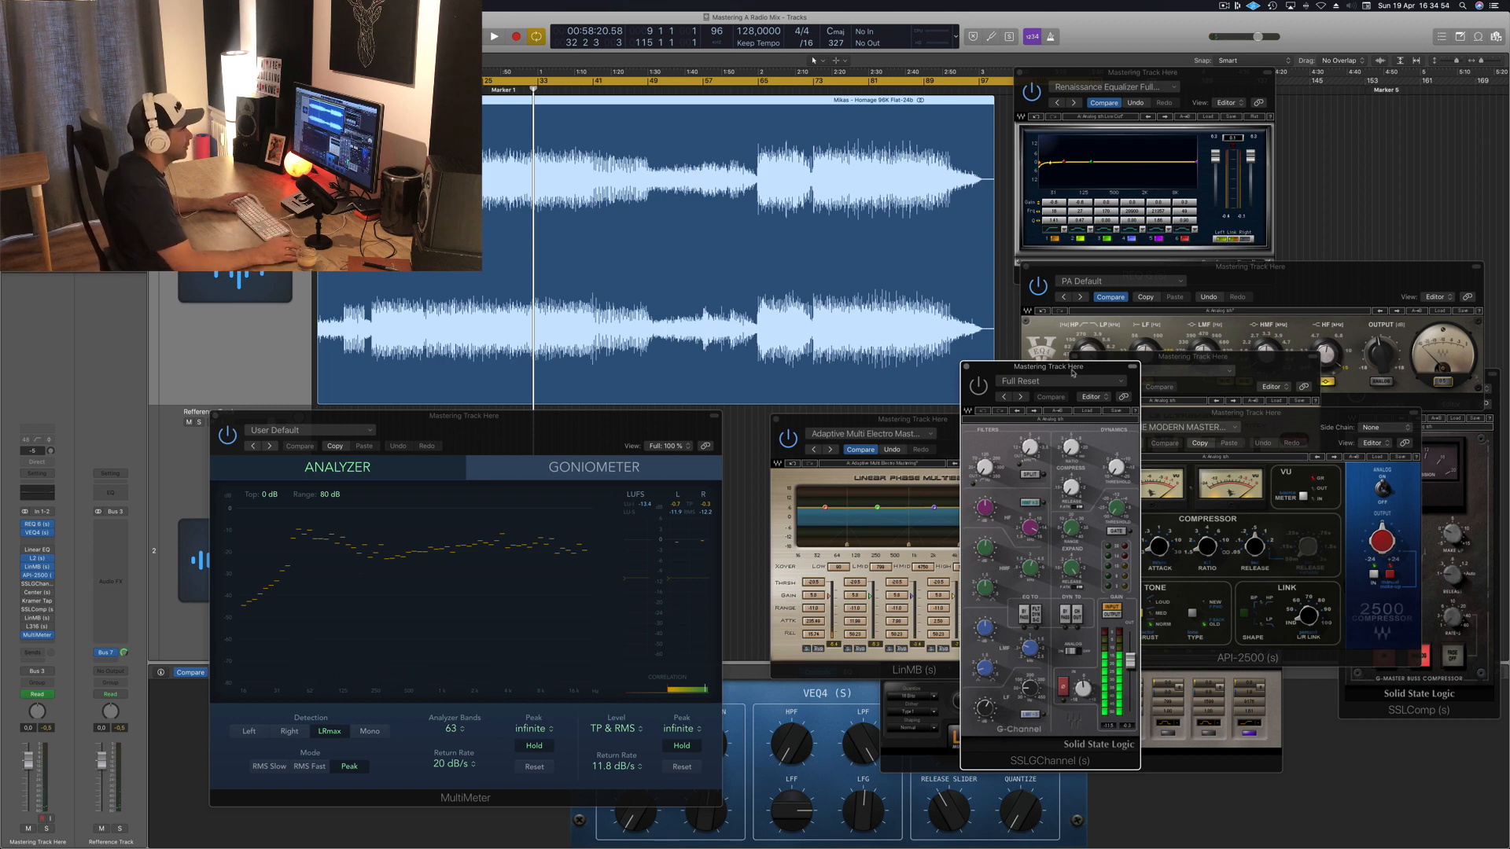
drag(1073, 373, 1117, 328)
key(space)
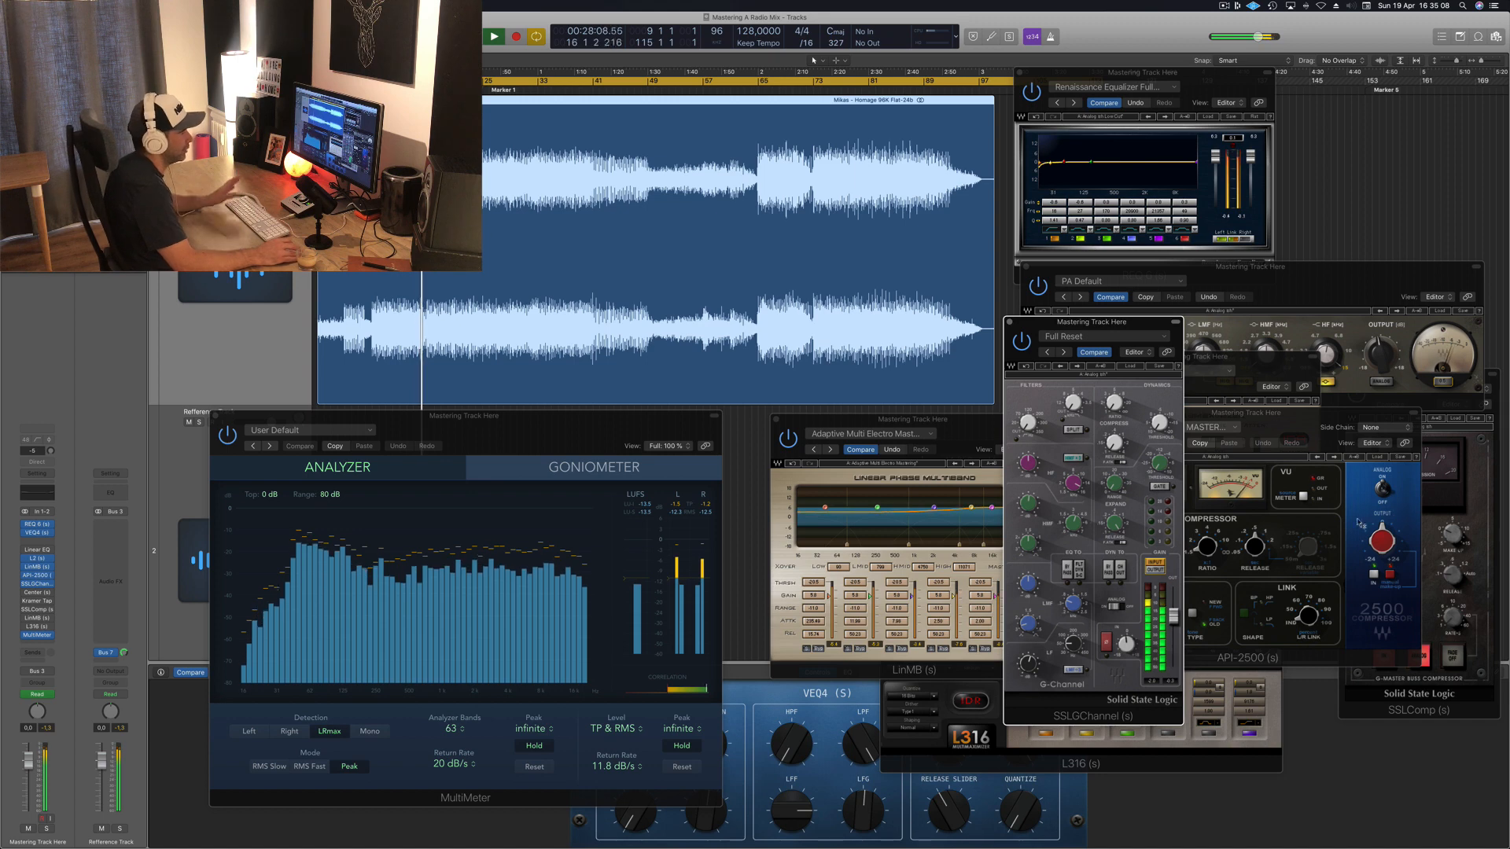
Rearrange the plug-in windows so Linear Phase Multiband overlaps the API-2500 and SSLGChannel sits directly beside it.
drag(1139, 321, 1164, 274)
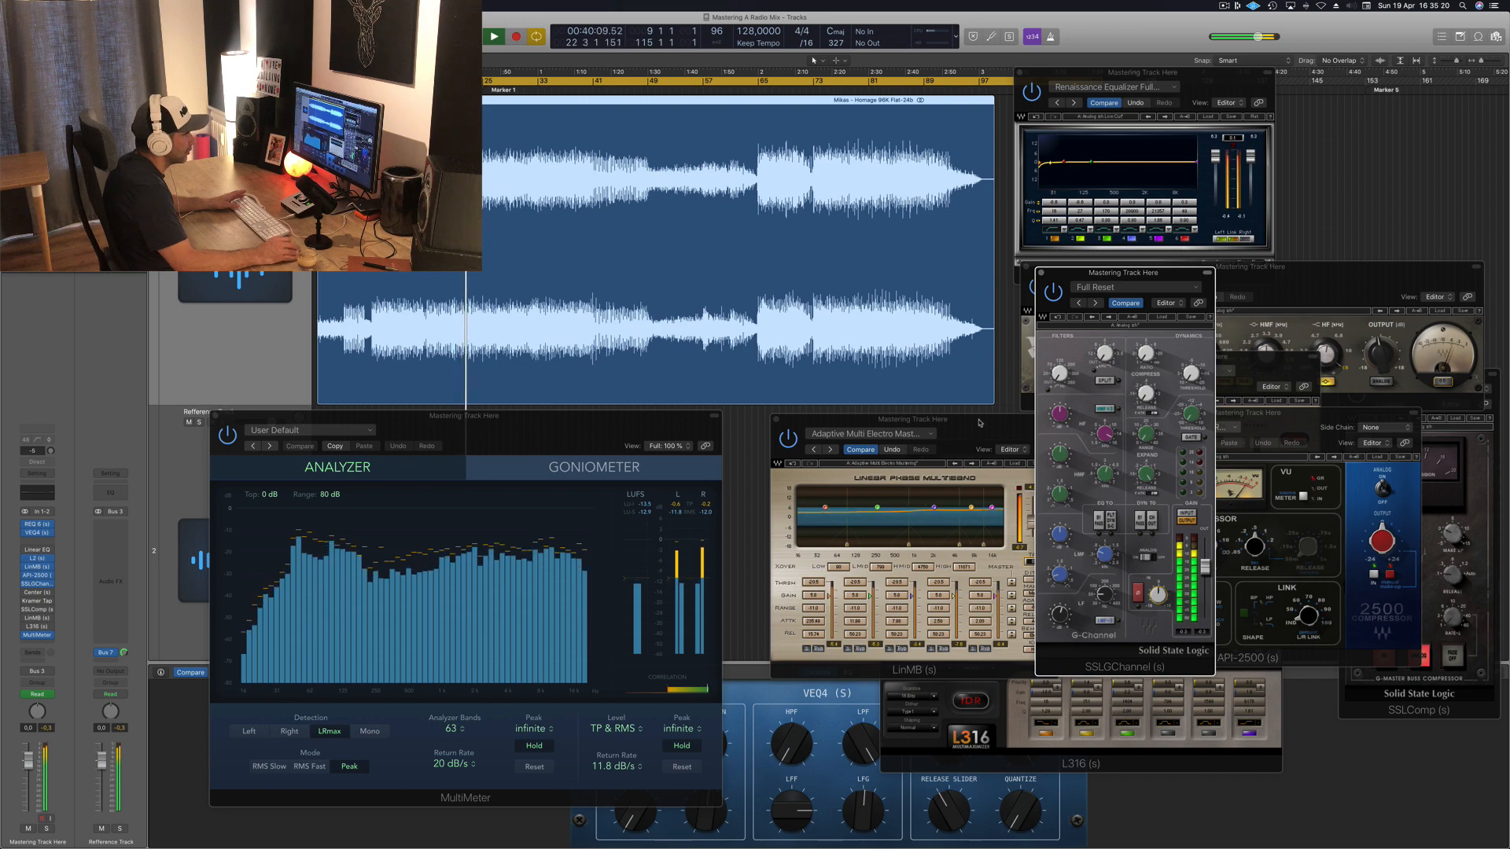
drag(980, 422, 1425, 210)
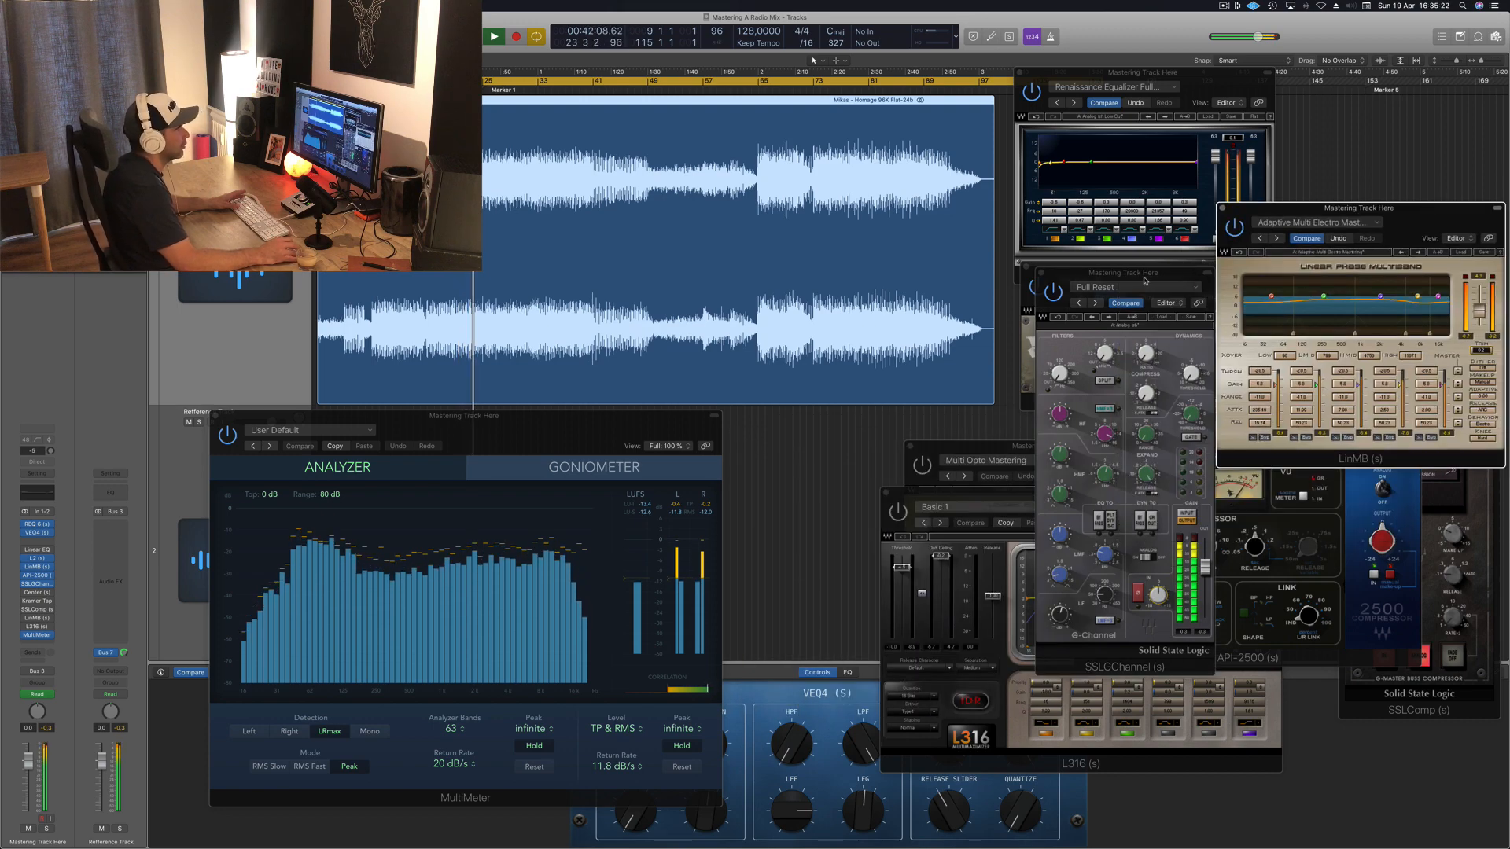
drag(1145, 281, 913, 308)
drag(1418, 219, 1398, 447)
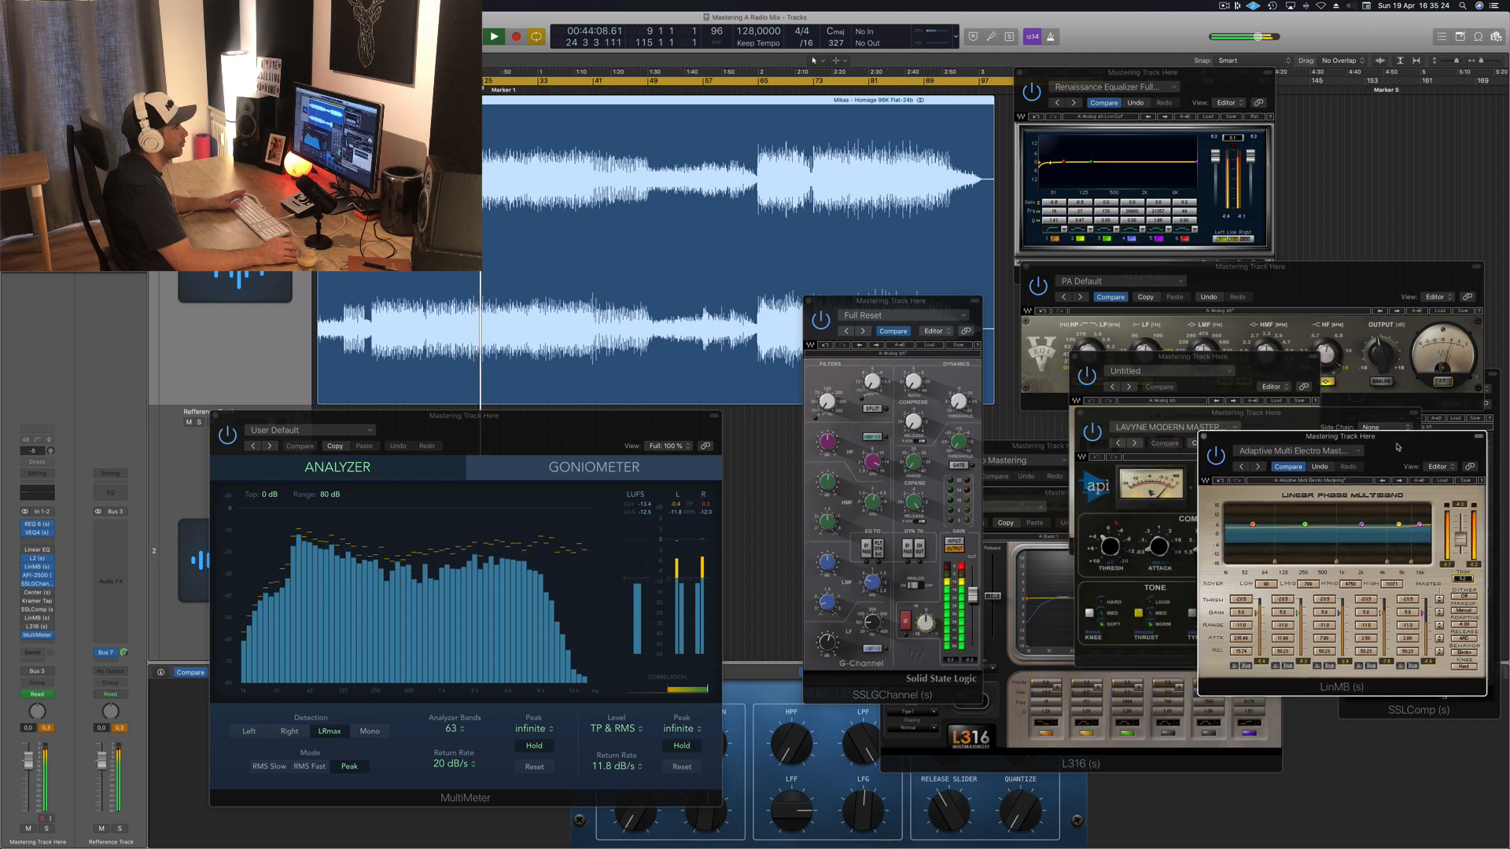
drag(914, 301, 1111, 297)
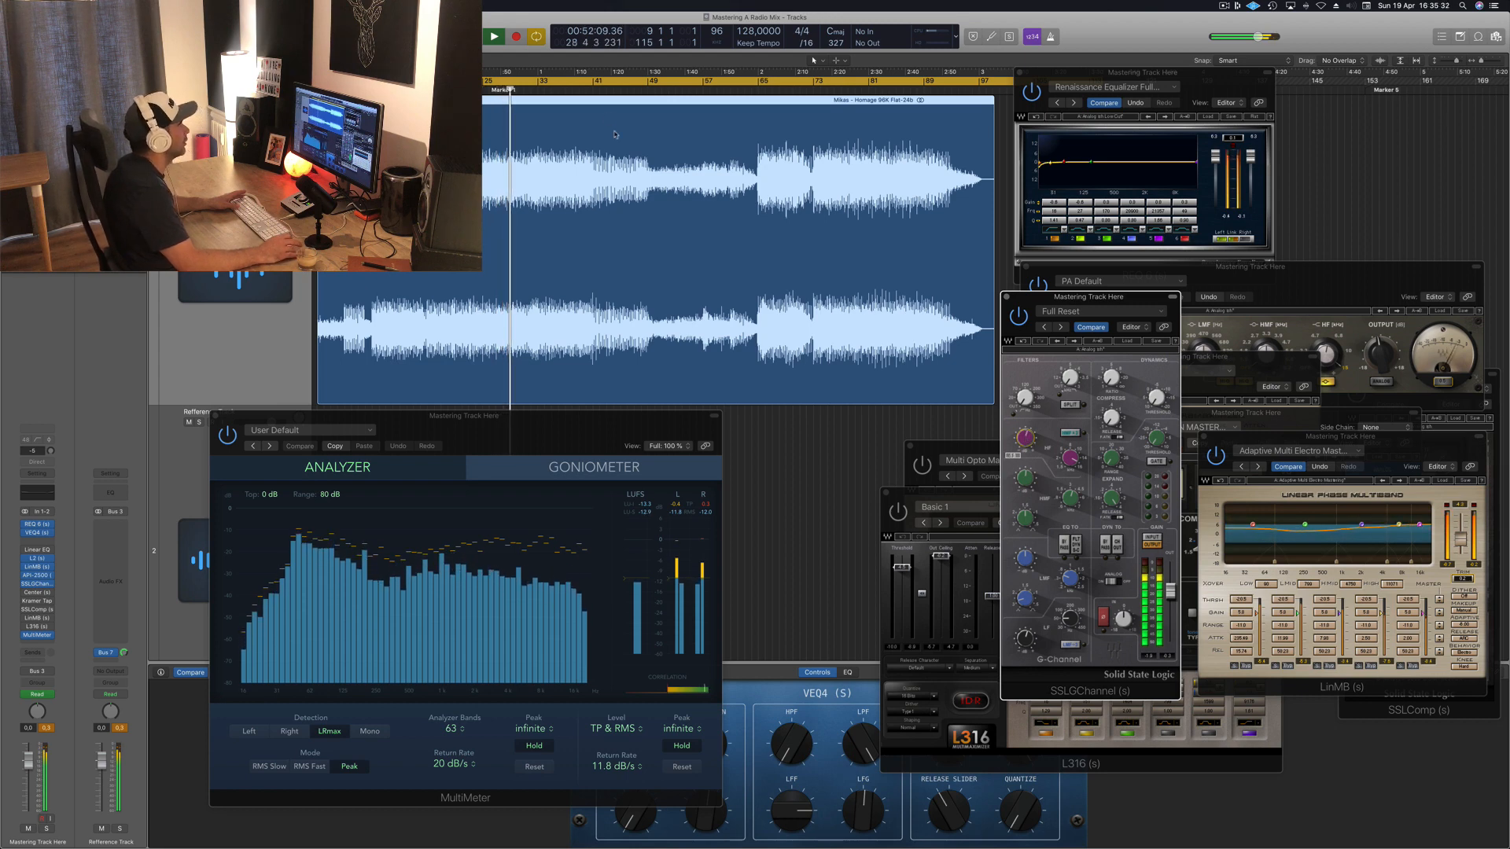
Audition the track from about bar 33 while toggling the SSLGChannel bypass, leaving it active with its window slightly lowered.
click(544, 89)
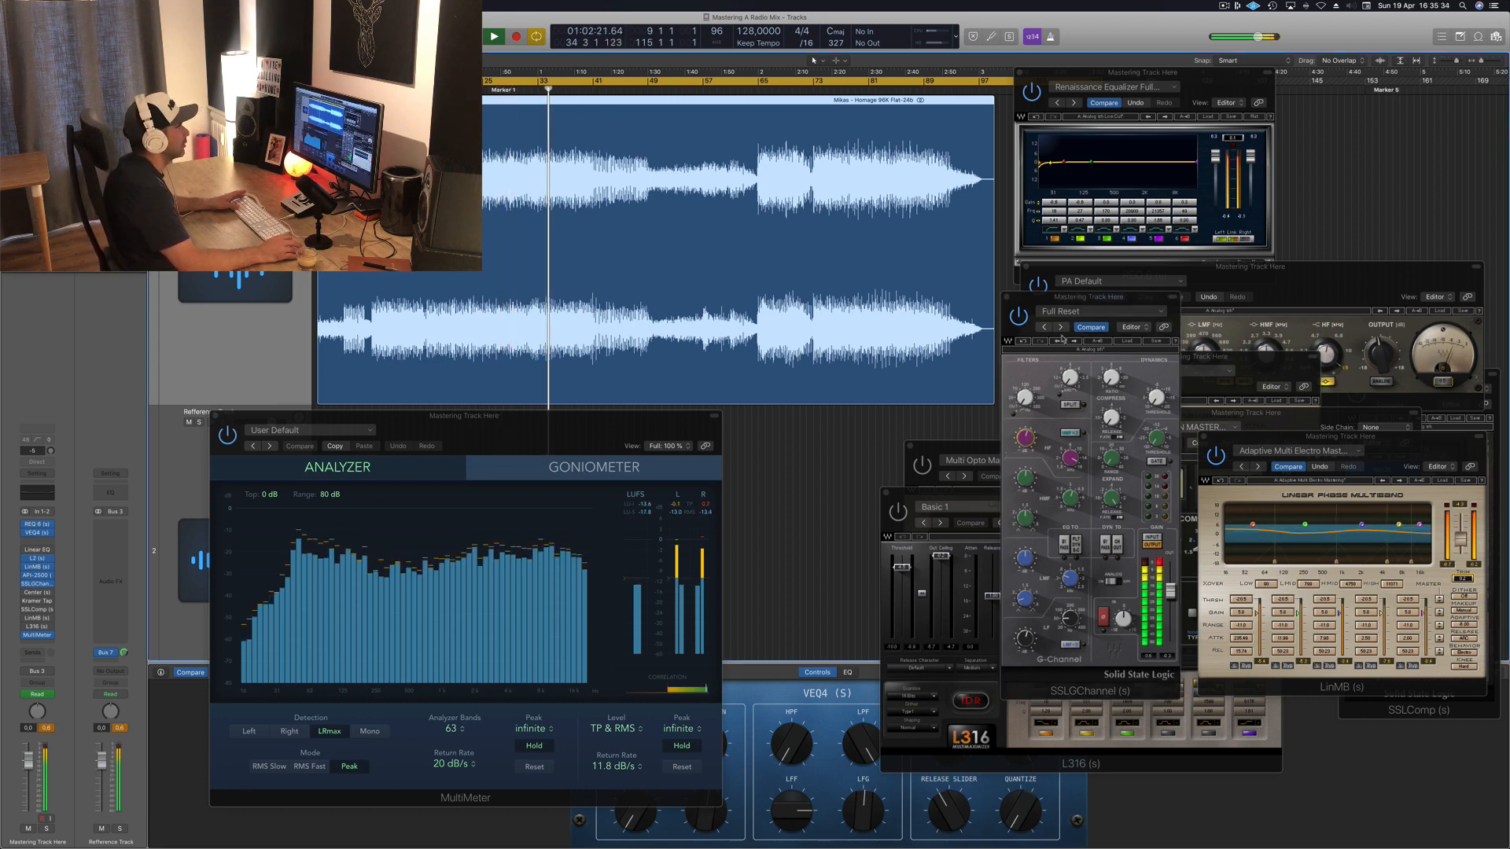
click(1018, 316)
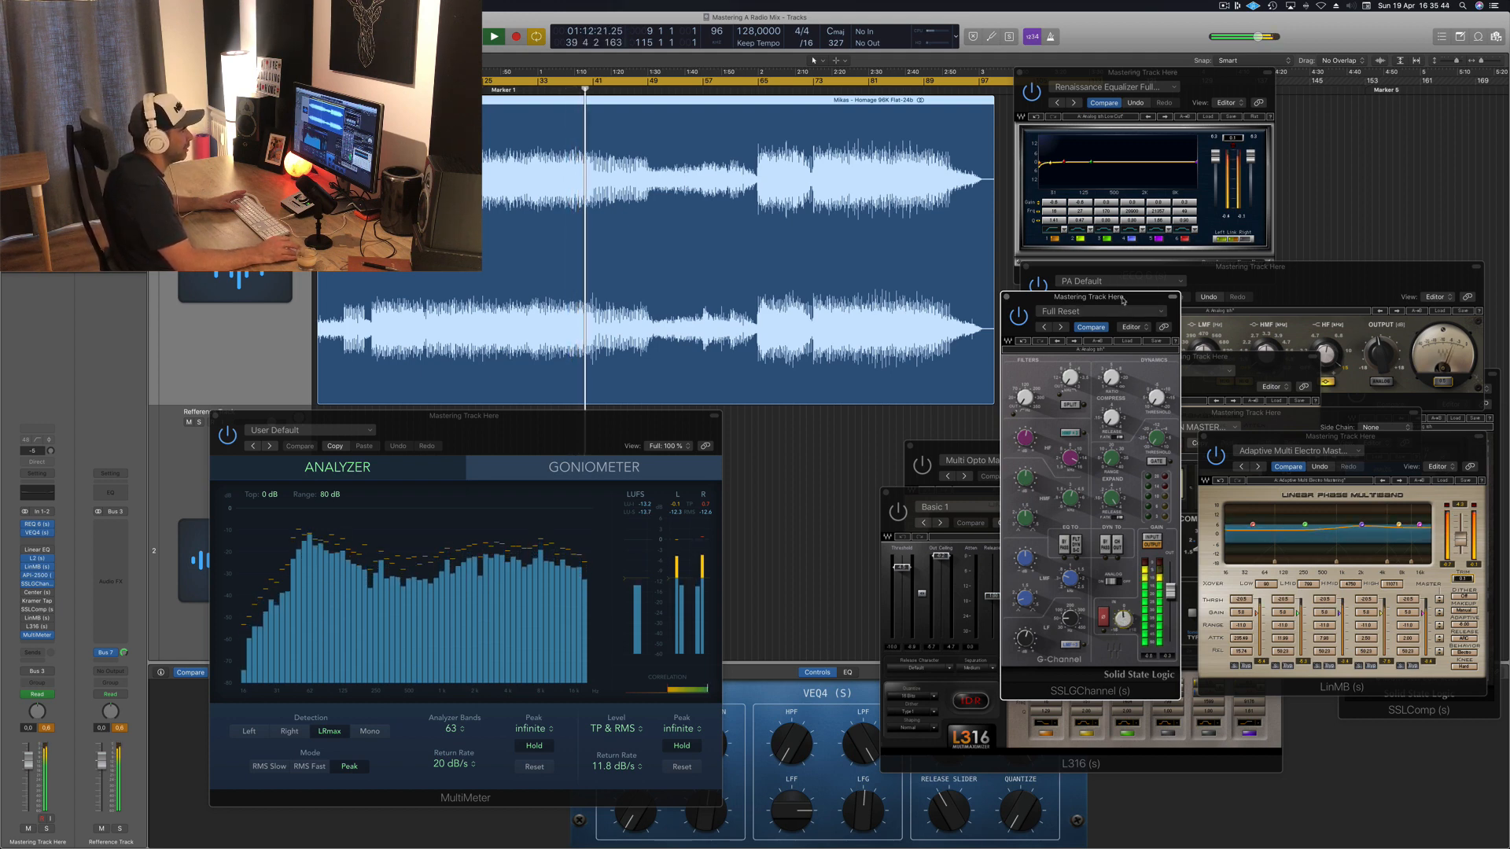
drag(1123, 300, 1139, 325)
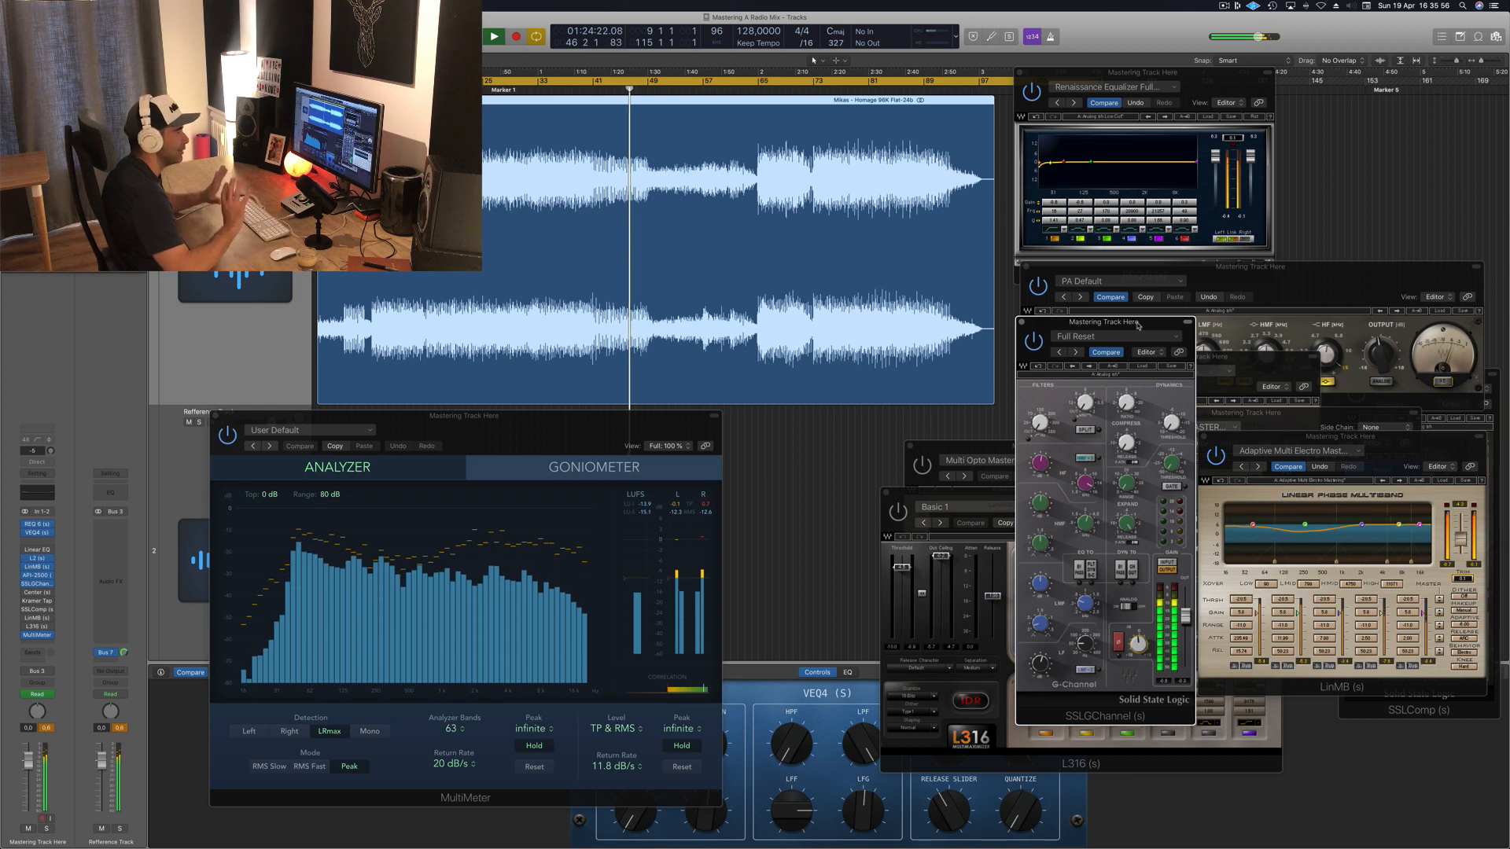
mouse_move(1138, 325)
mouse_down()
mouse_move(1109, 365)
mouse_move(1138, 345)
mouse_up()
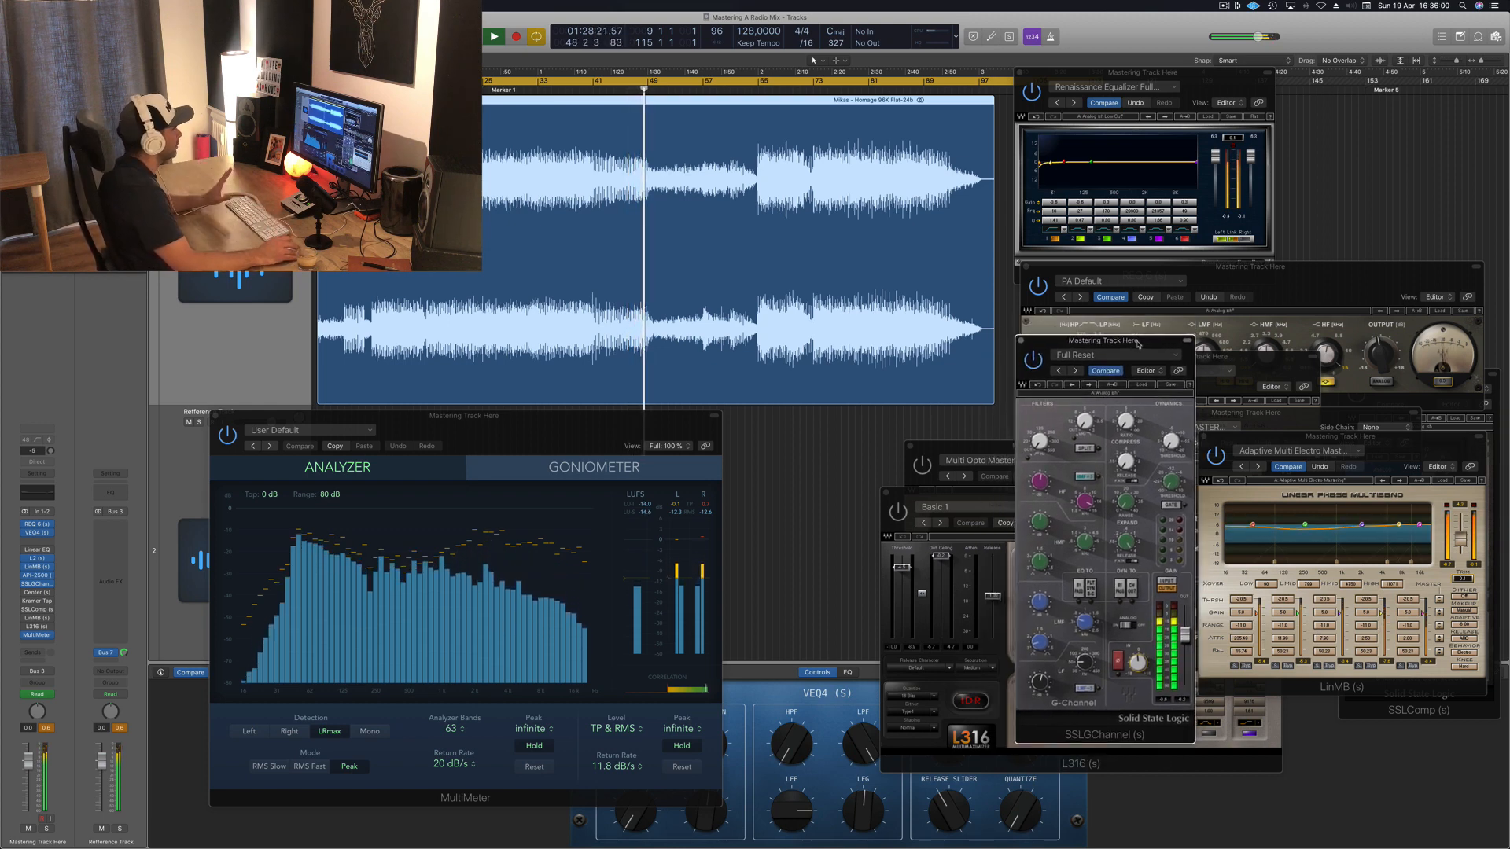
Open the Center plug-in, bring its window over SSLGChannel, enable it and raise the Sides fader slightly.
click(36, 593)
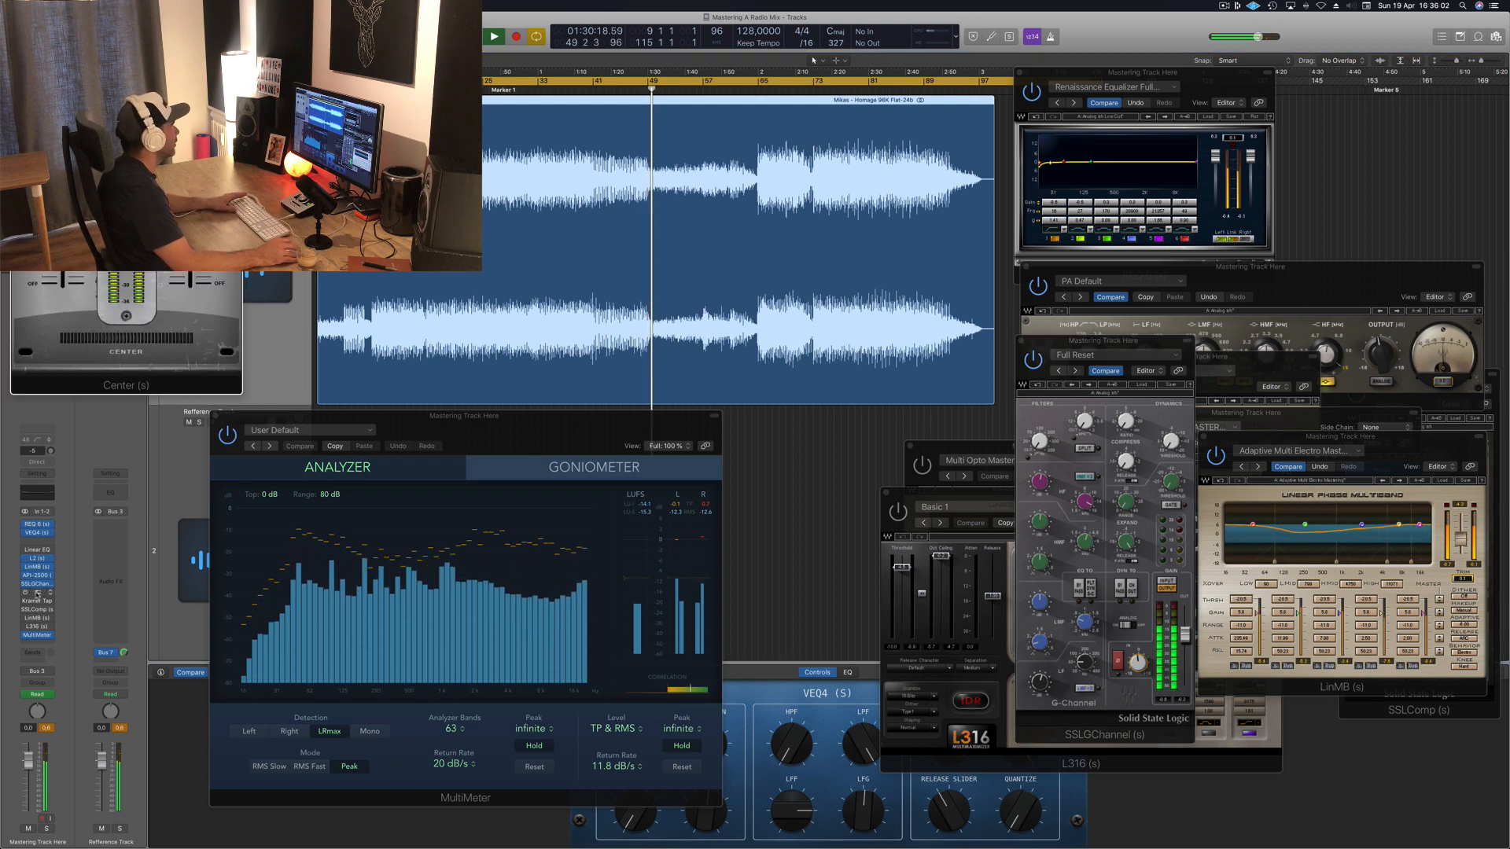
key(space)
key(space)
drag(210, 40, 1147, 341)
click(1130, 315)
click(1129, 316)
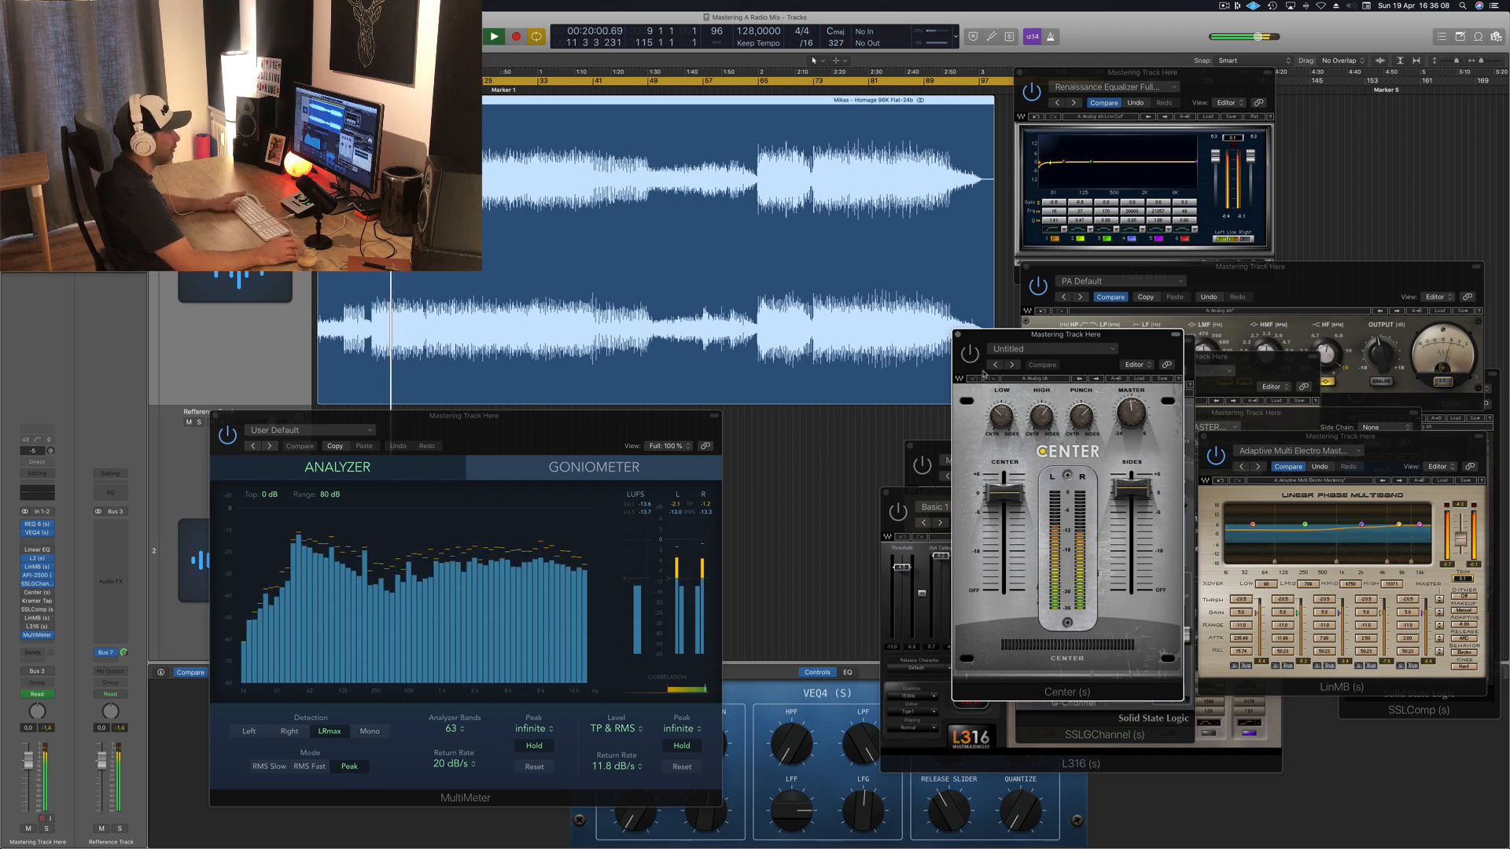
drag(1130, 496, 1131, 485)
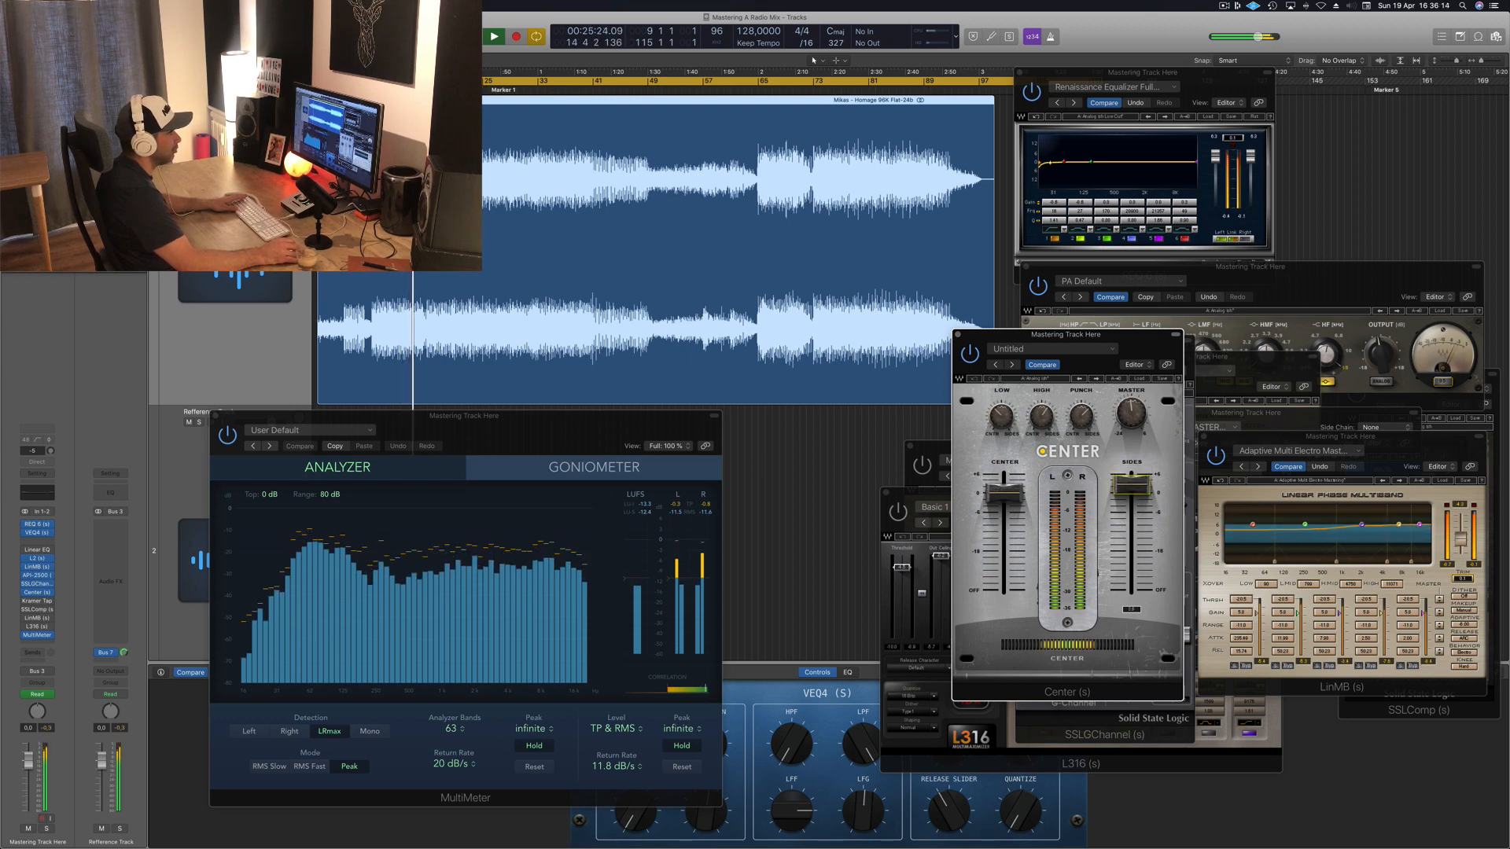
Restart playback to hear the raised Sides level, and nudge the Center window toward the Linear Phase Multiband.
key(space)
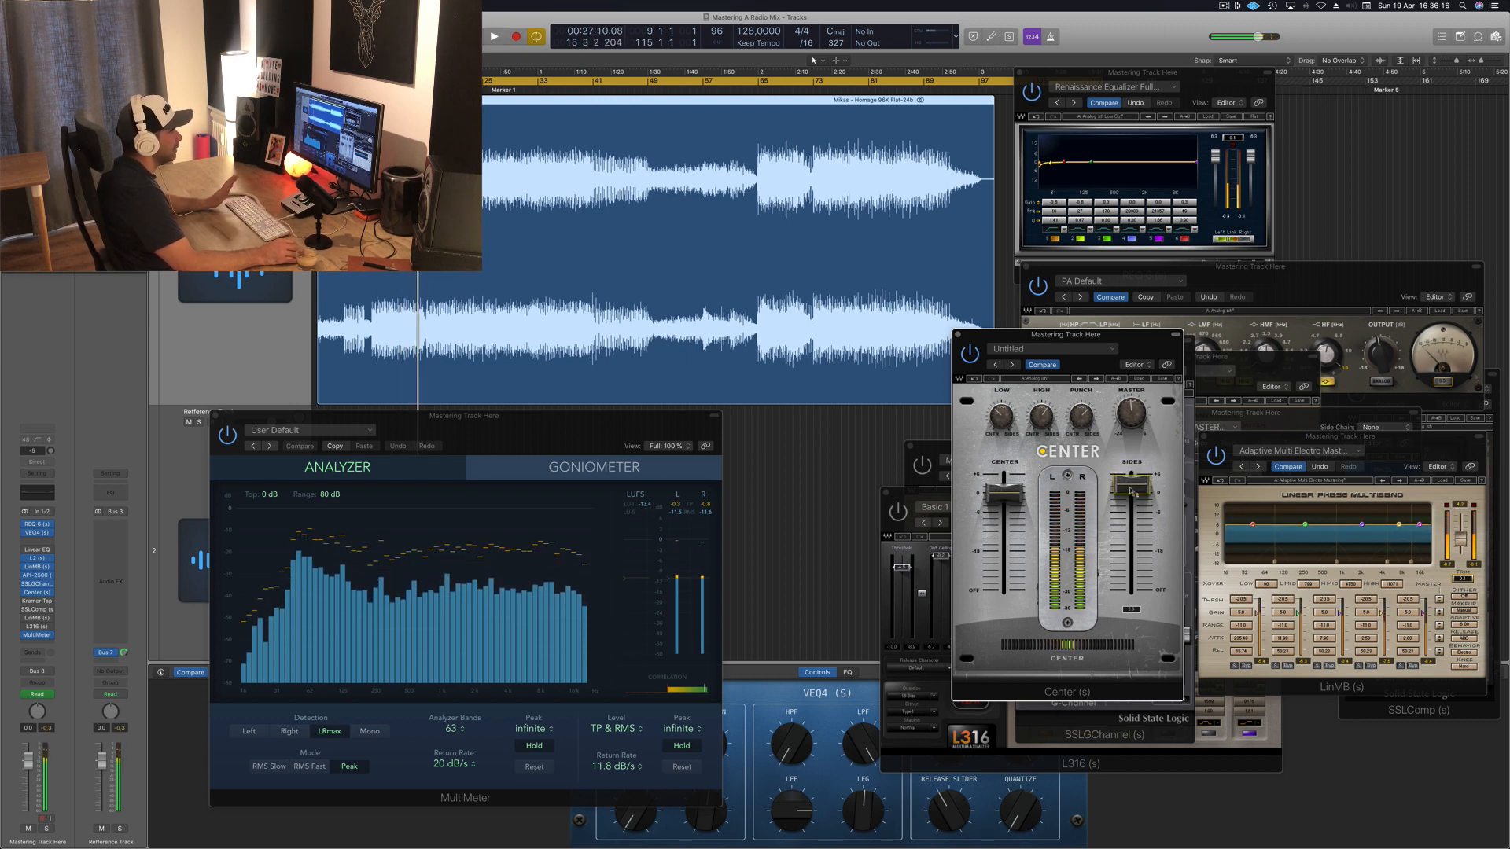
key(space)
drag(1147, 340, 1201, 340)
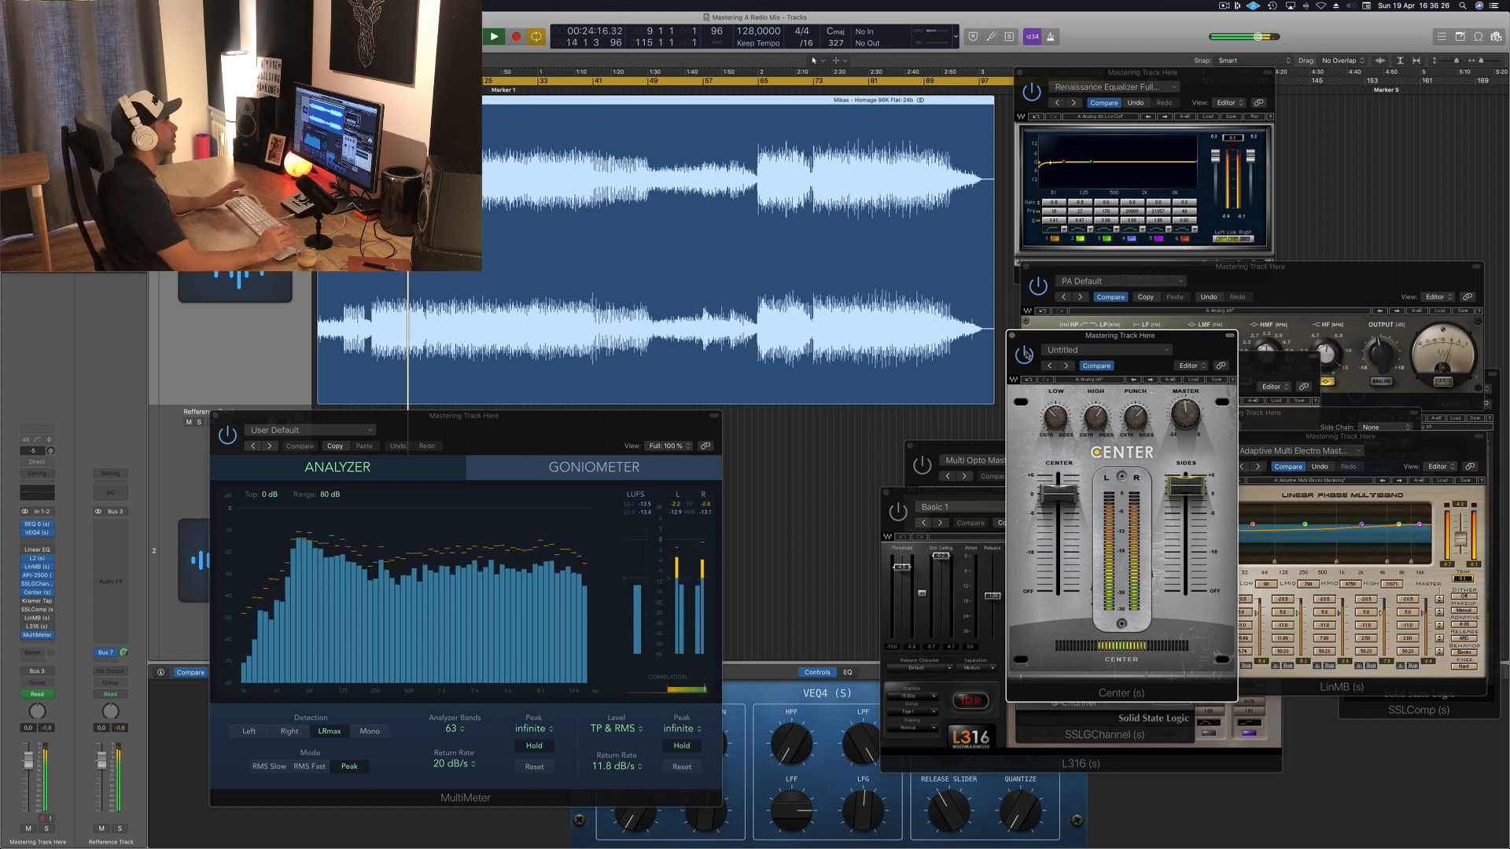
drag(1190, 346, 1172, 347)
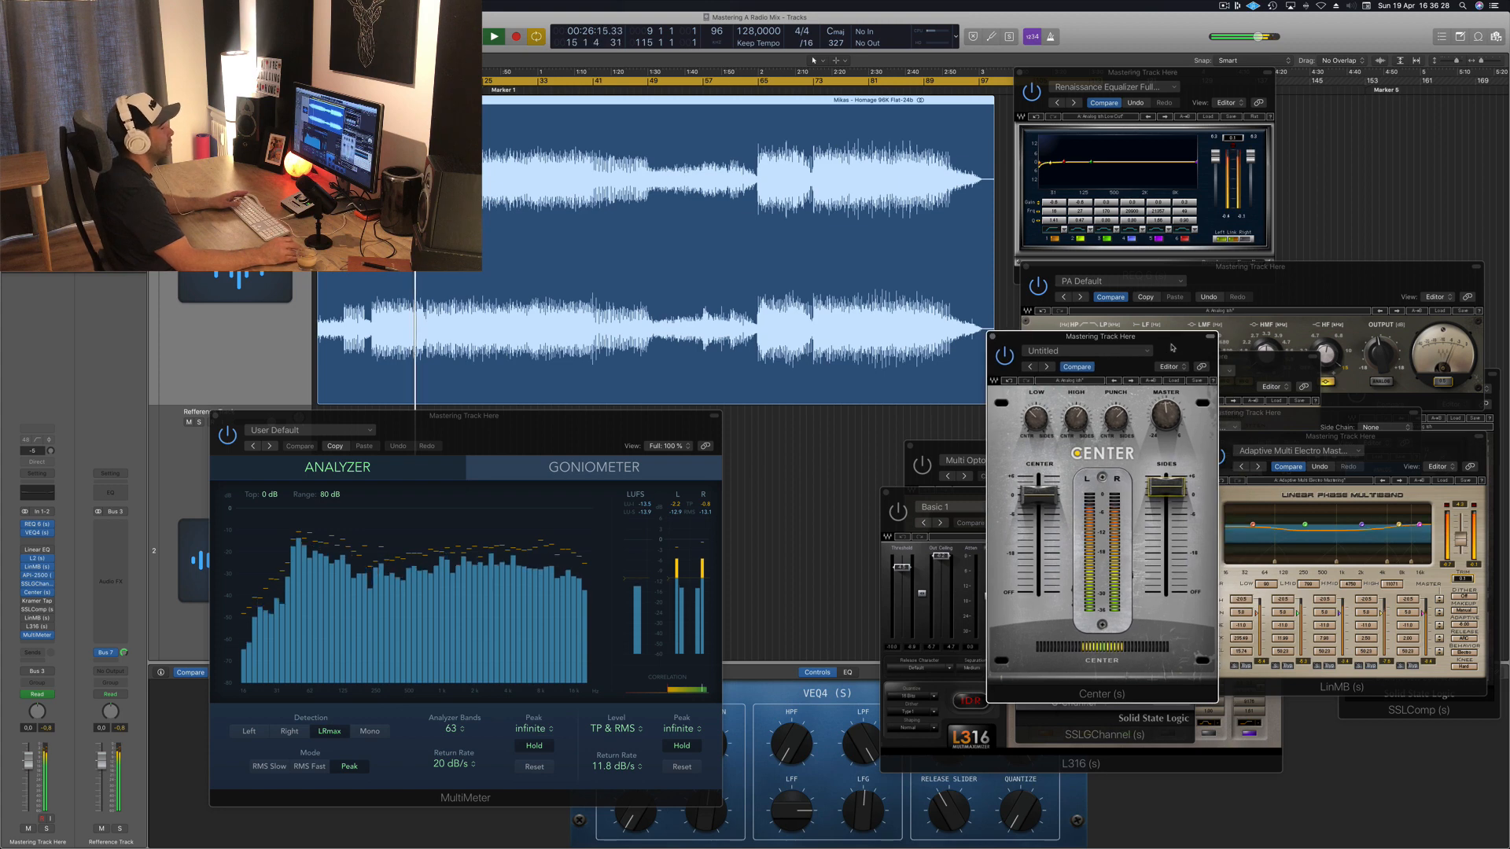
Close the Center plug-in, open Kramer Tape, bring its window into full view and close it.
click(992, 338)
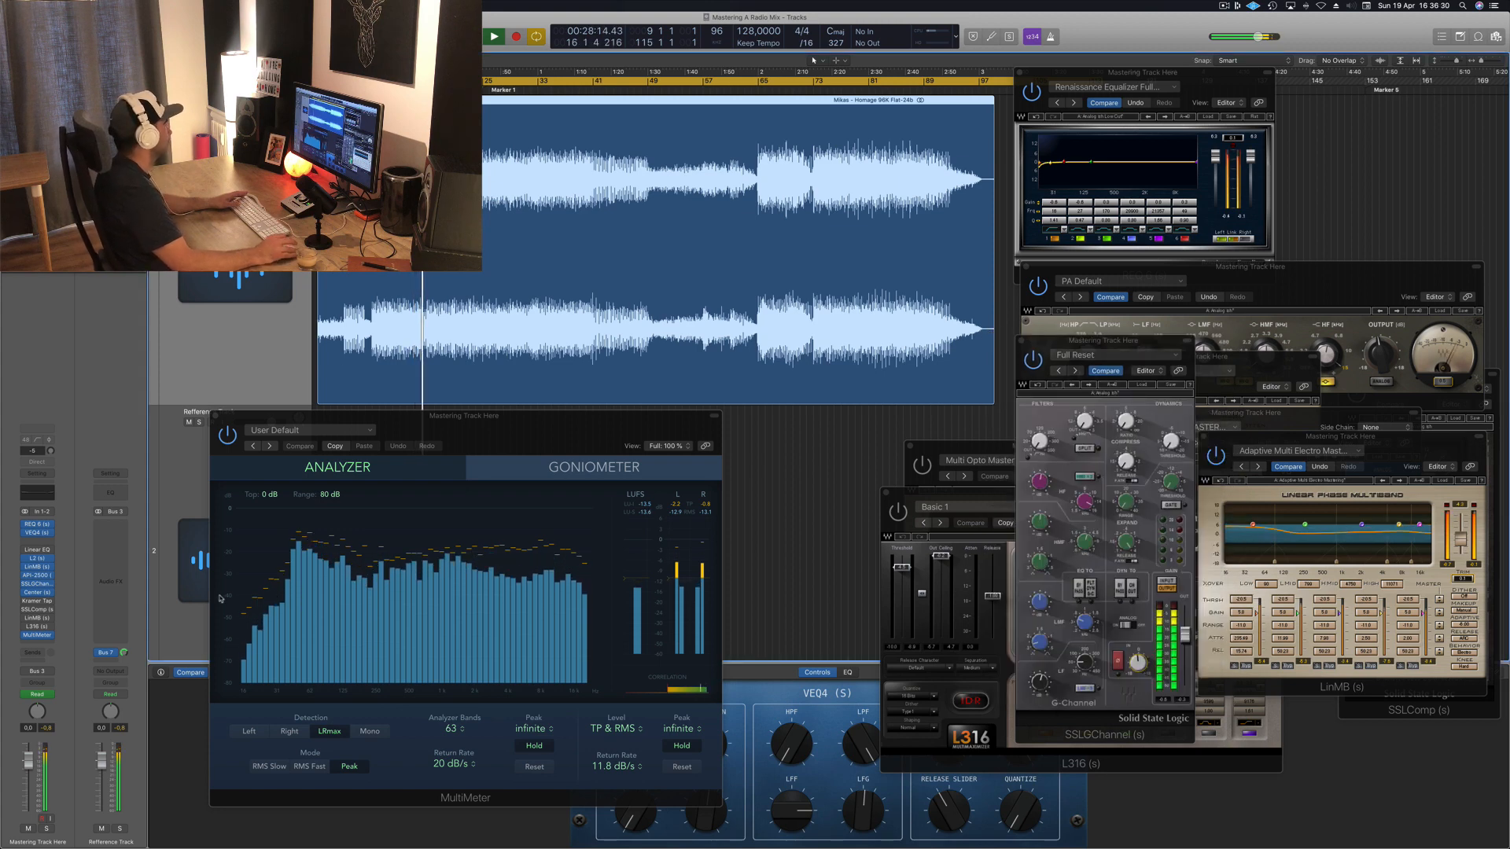
click(38, 603)
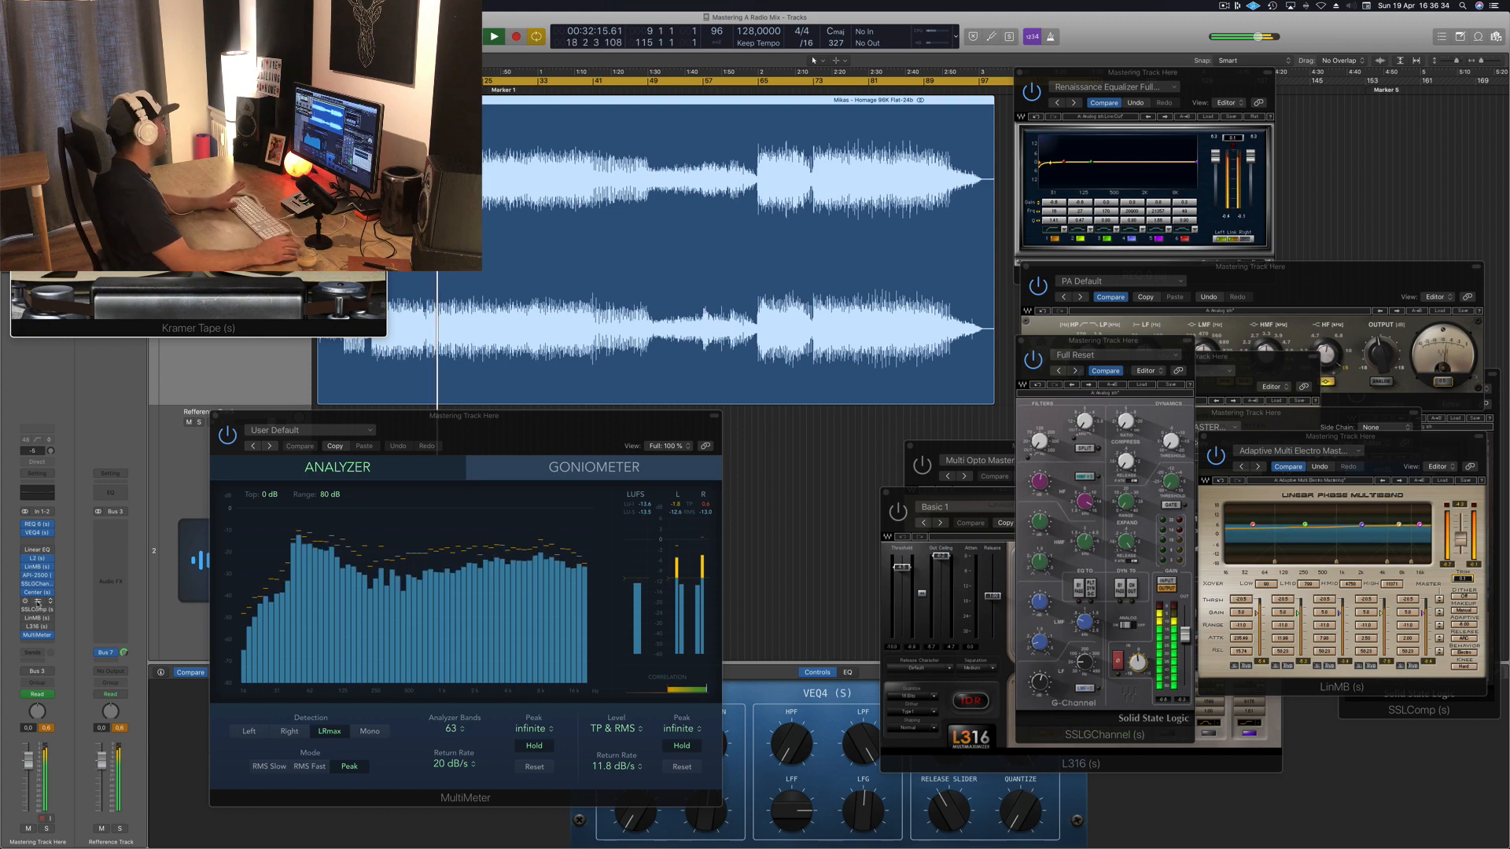
drag(125, 28, 397, 246)
click(288, 247)
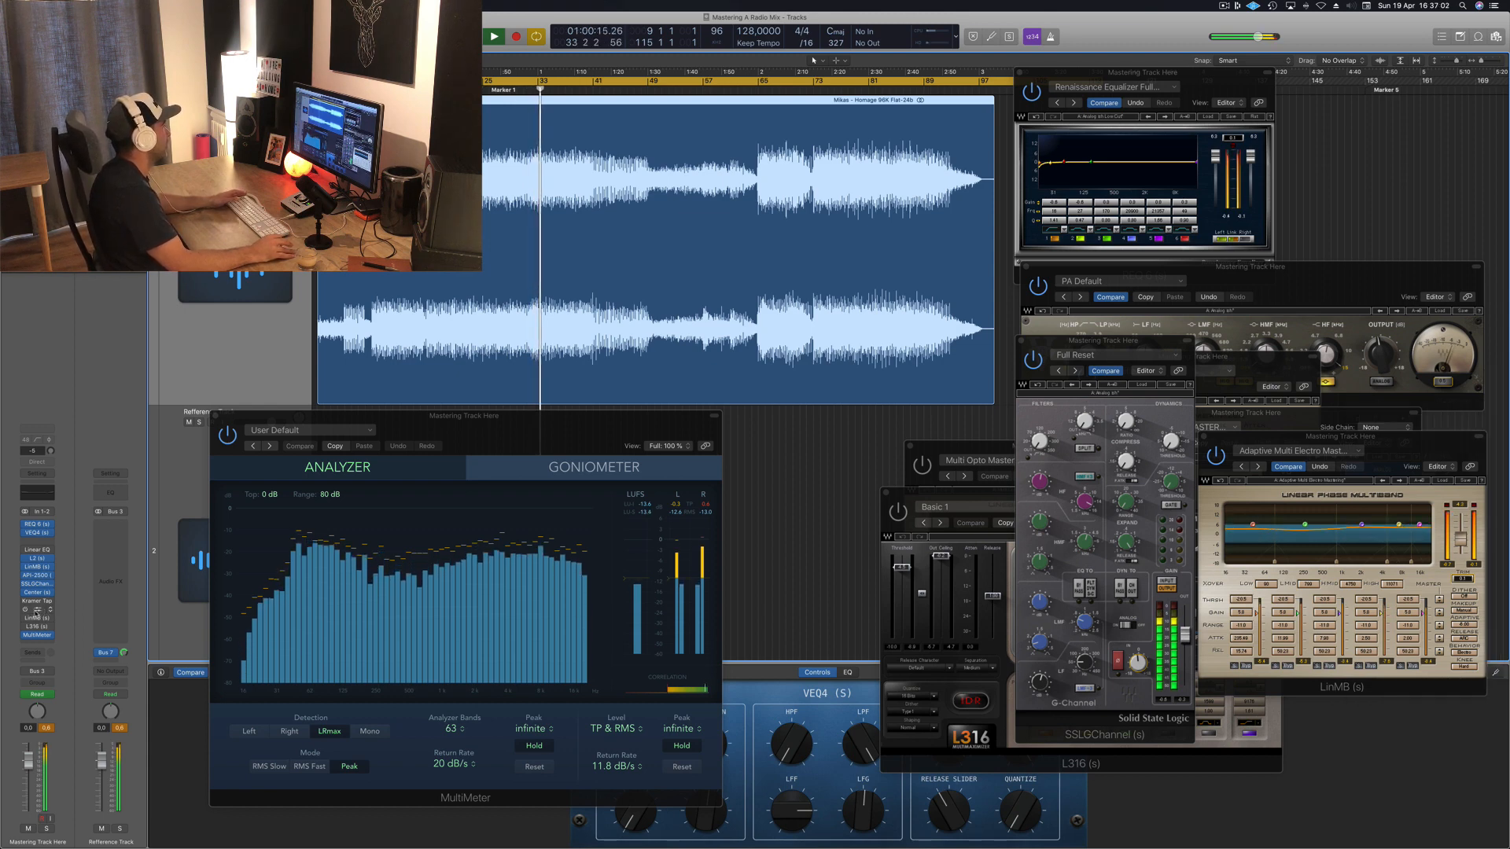
Open SSLComp, place its window over SSLGChannel, enable it and turn its Threshold down slightly.
click(36, 612)
click(36, 612)
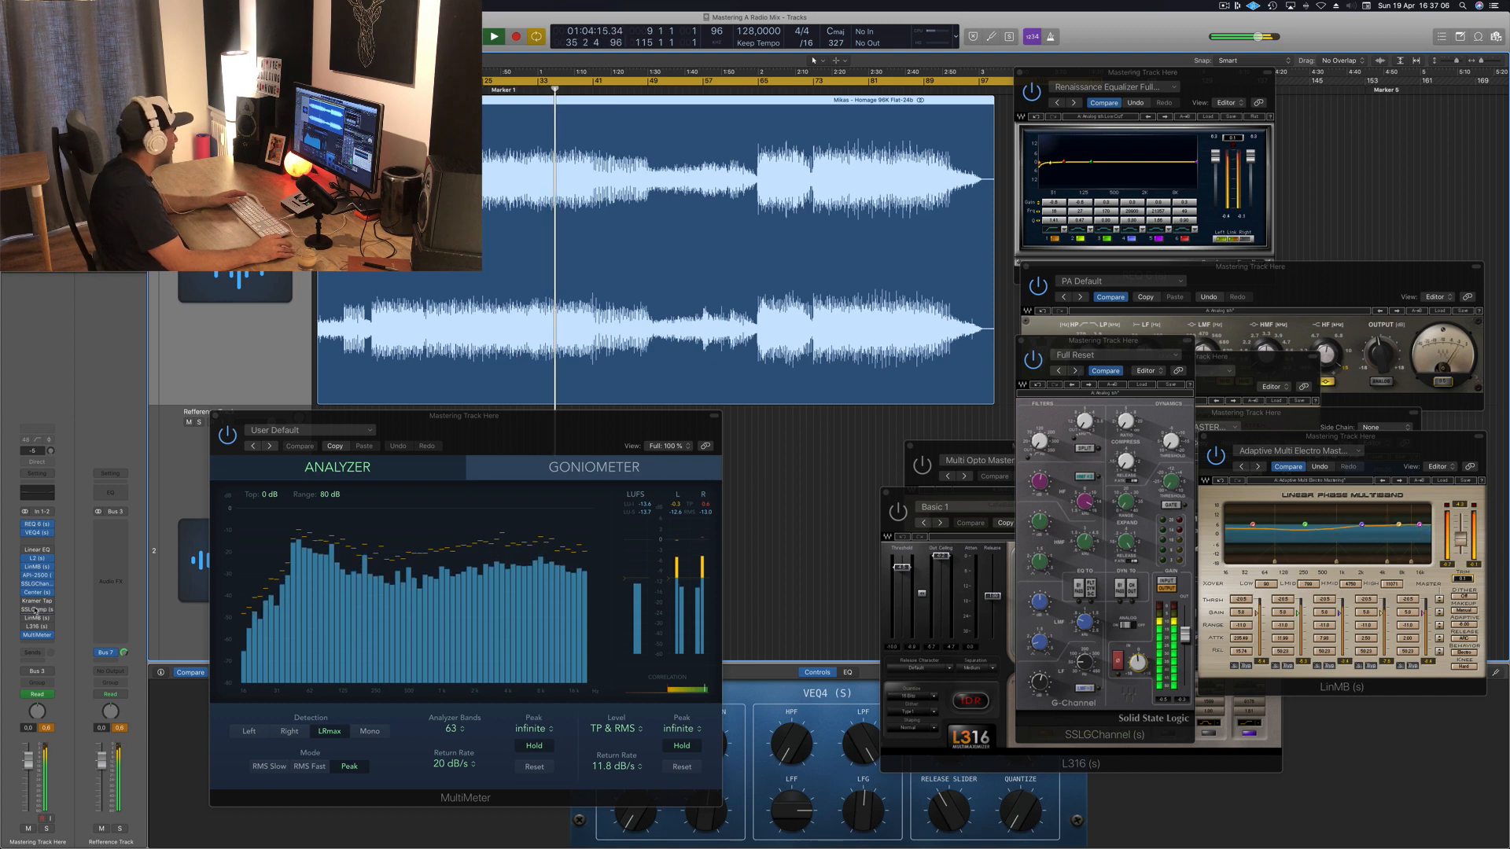
click(36, 611)
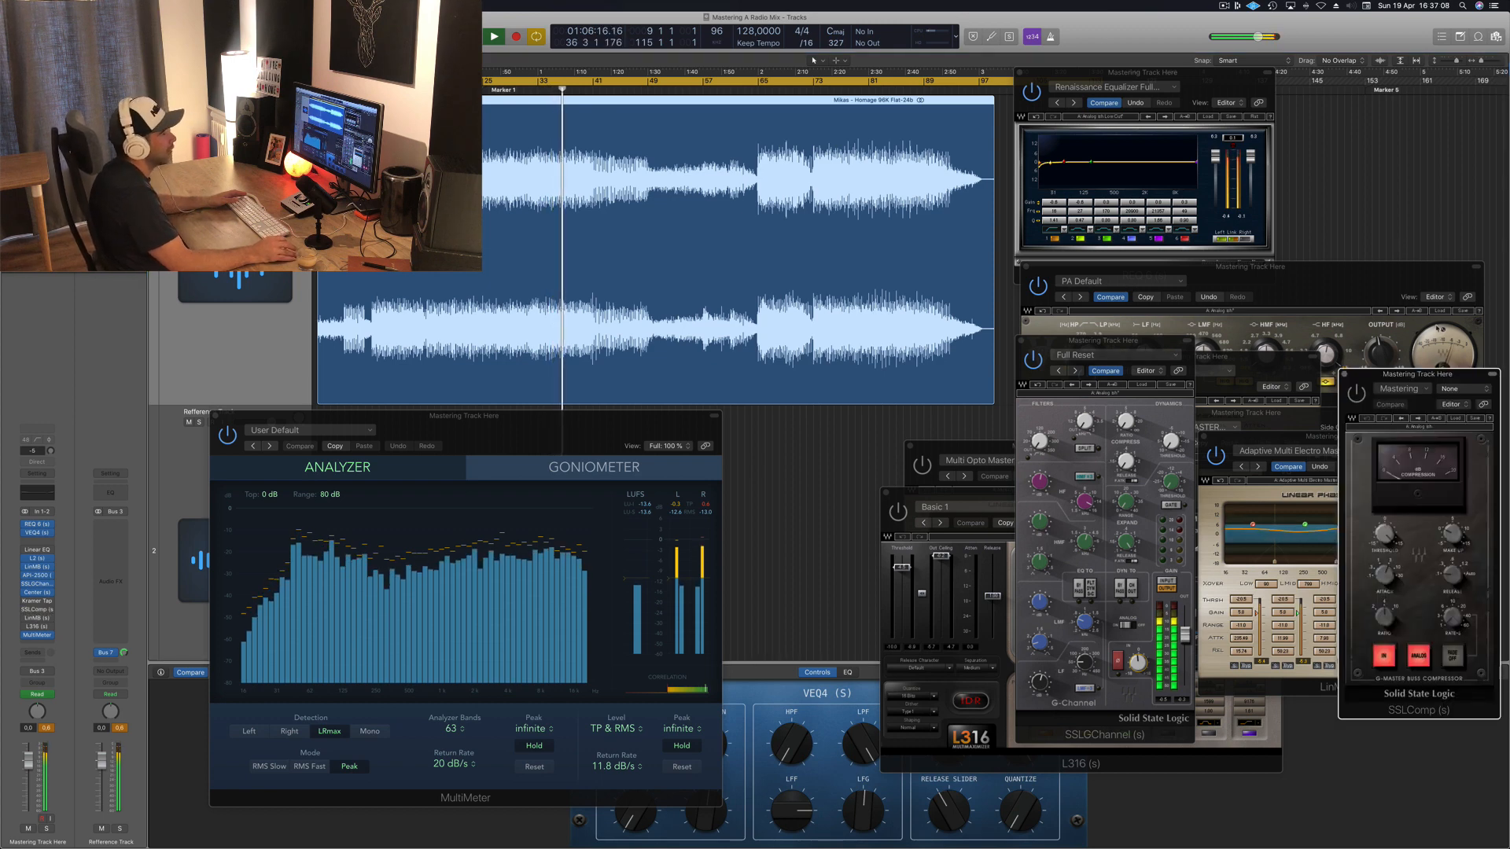
drag(1464, 378, 1134, 233)
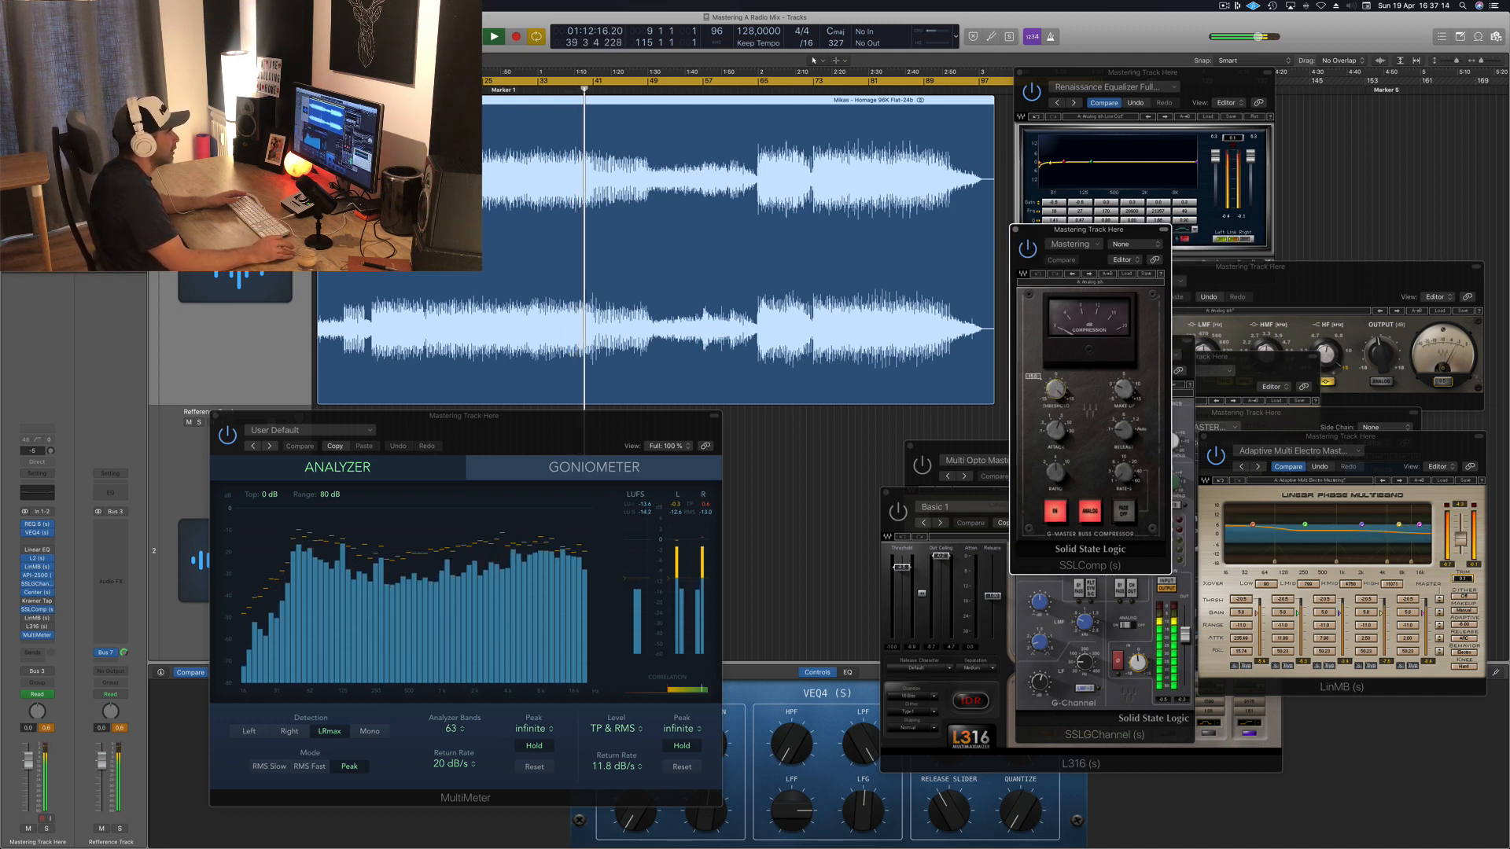
drag(1058, 388, 1058, 393)
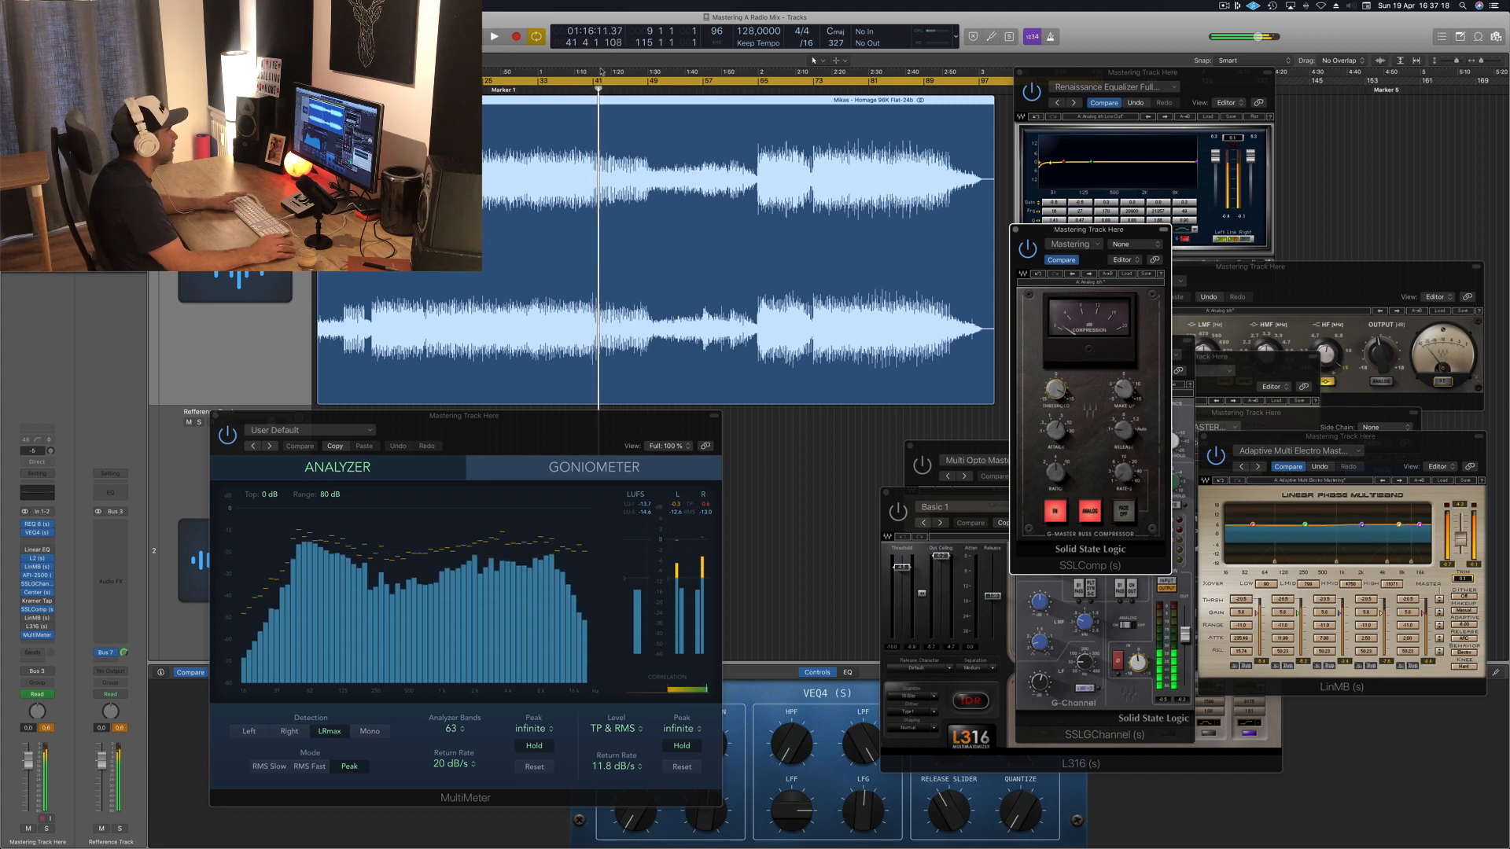
Restart playback to hear SSLComp working and shift its window up over the Renaissance Equalizer.
click(1106, 226)
click(1039, 314)
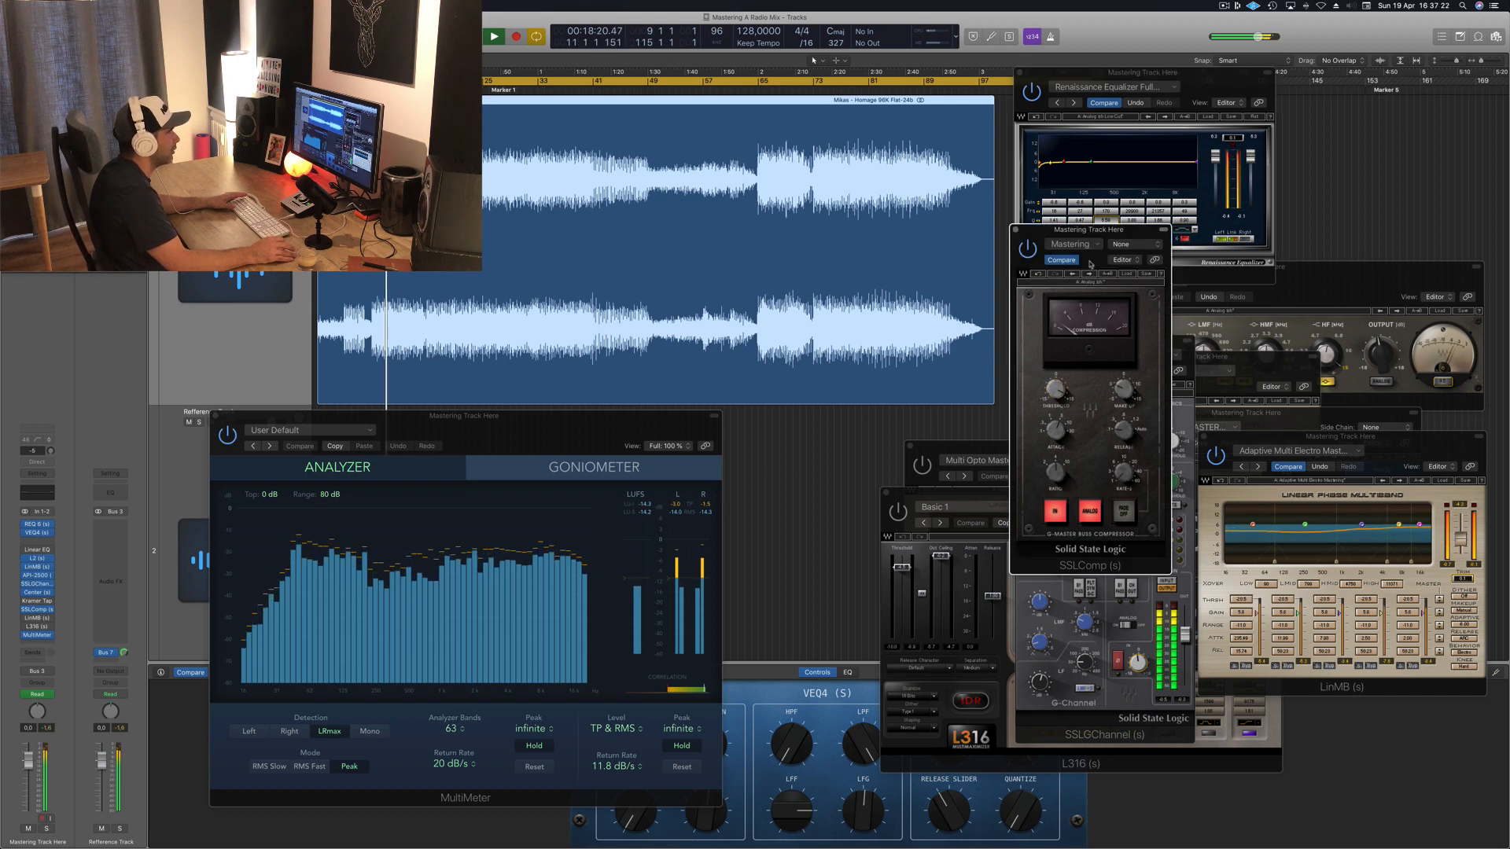
drag(1125, 229, 1205, 204)
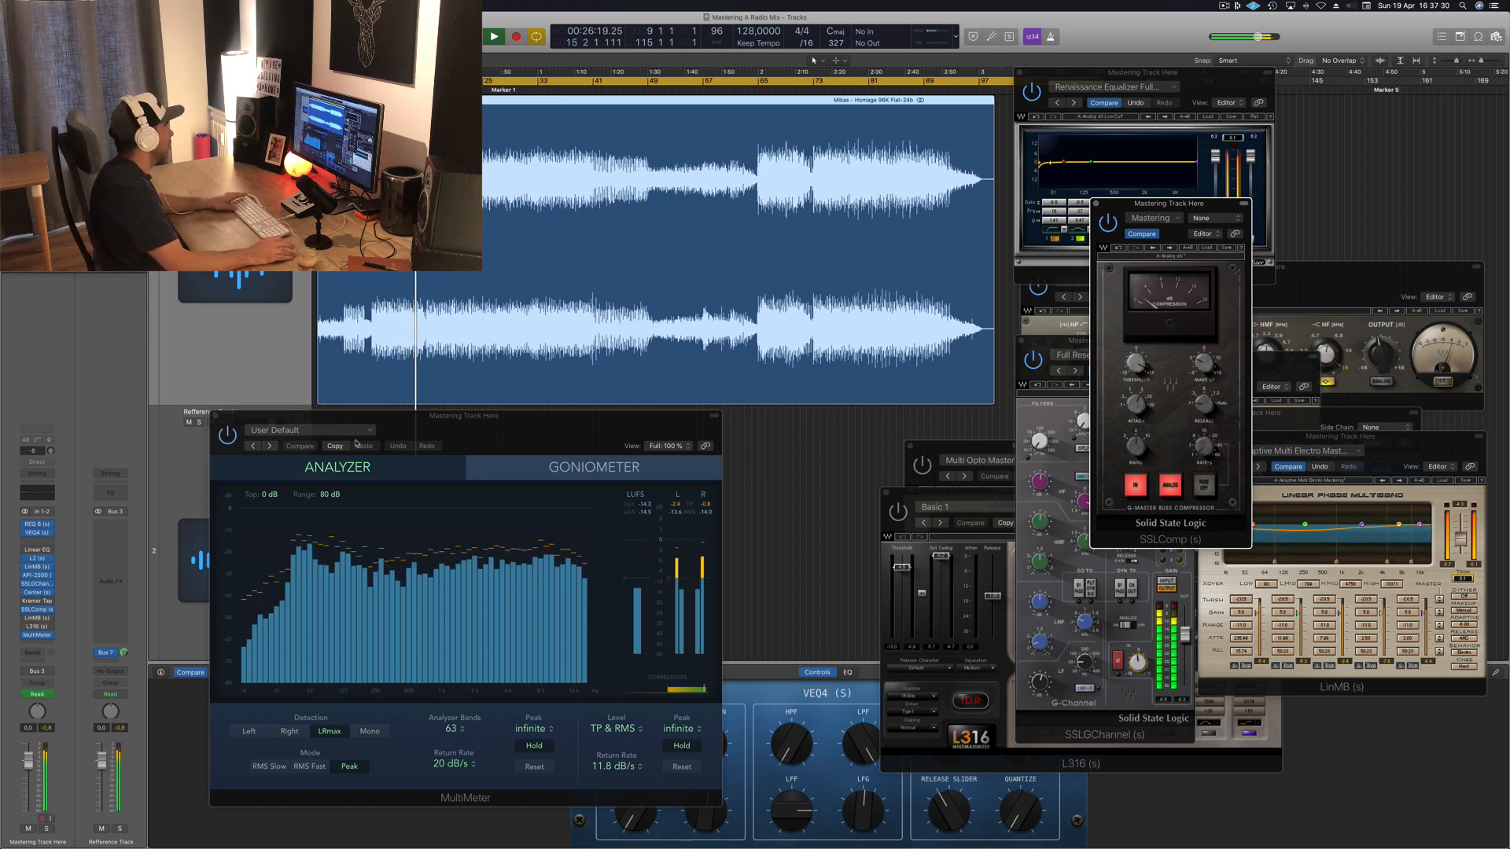
Open the second Linear Phase Multiband with the Multi Opto Mastering preset and raise the first multiband's window clear of it.
click(37, 620)
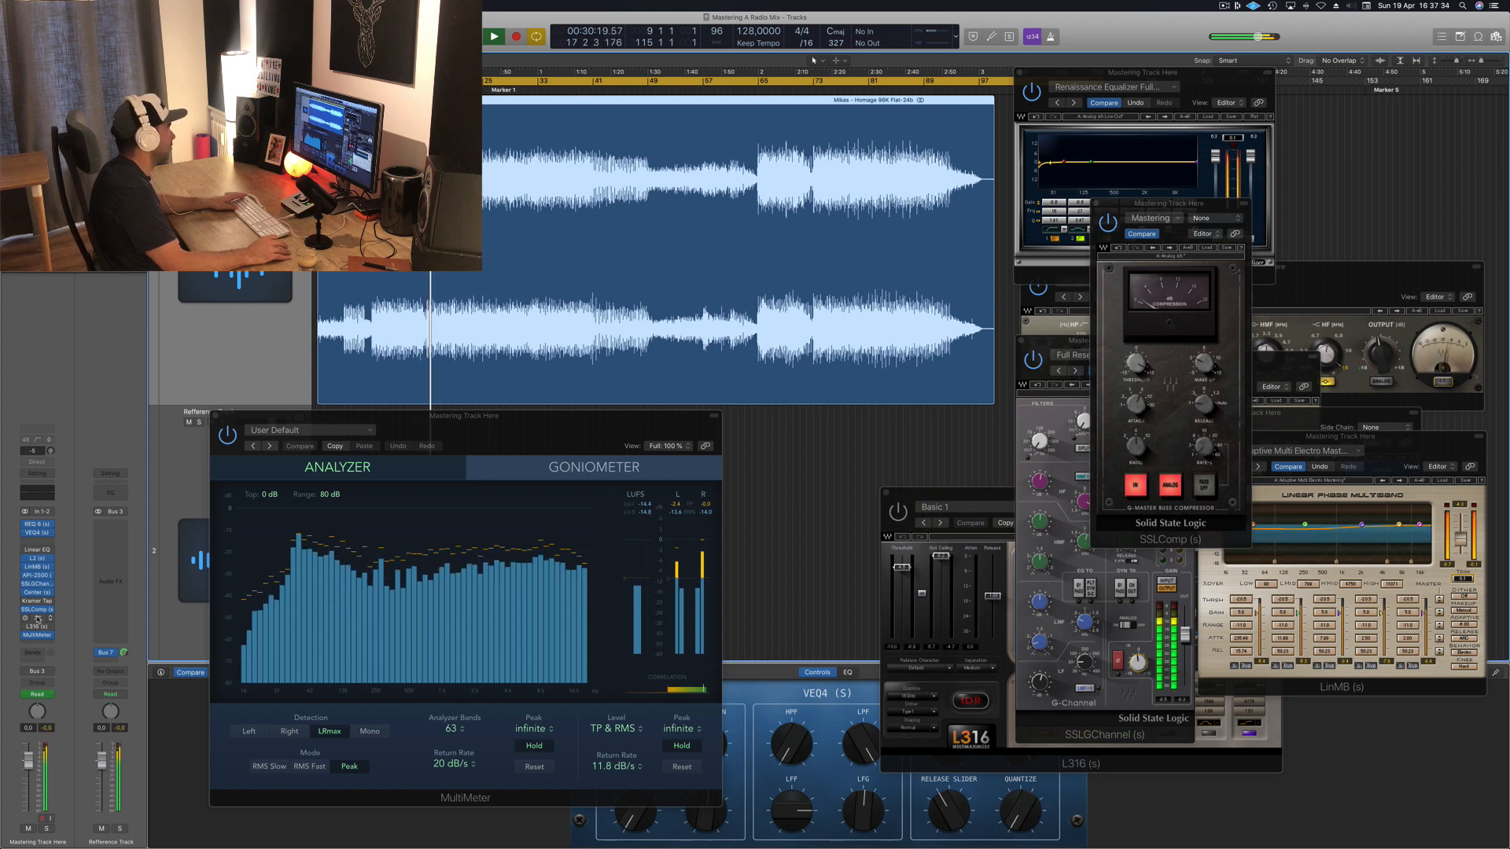
click(37, 620)
drag(1115, 459, 1095, 436)
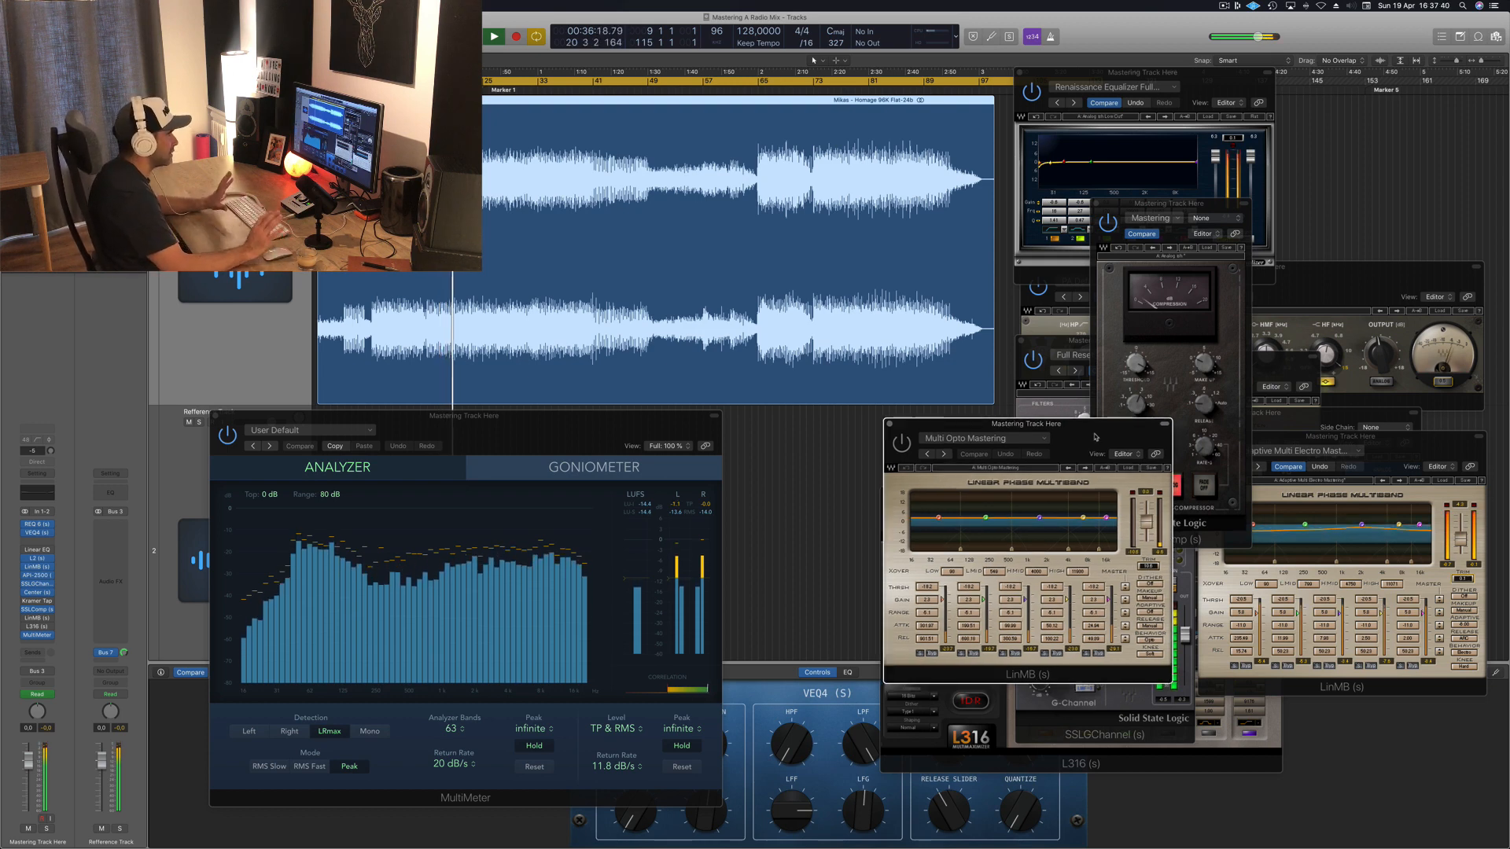
drag(1096, 437, 1109, 446)
drag(1429, 450, 1406, 258)
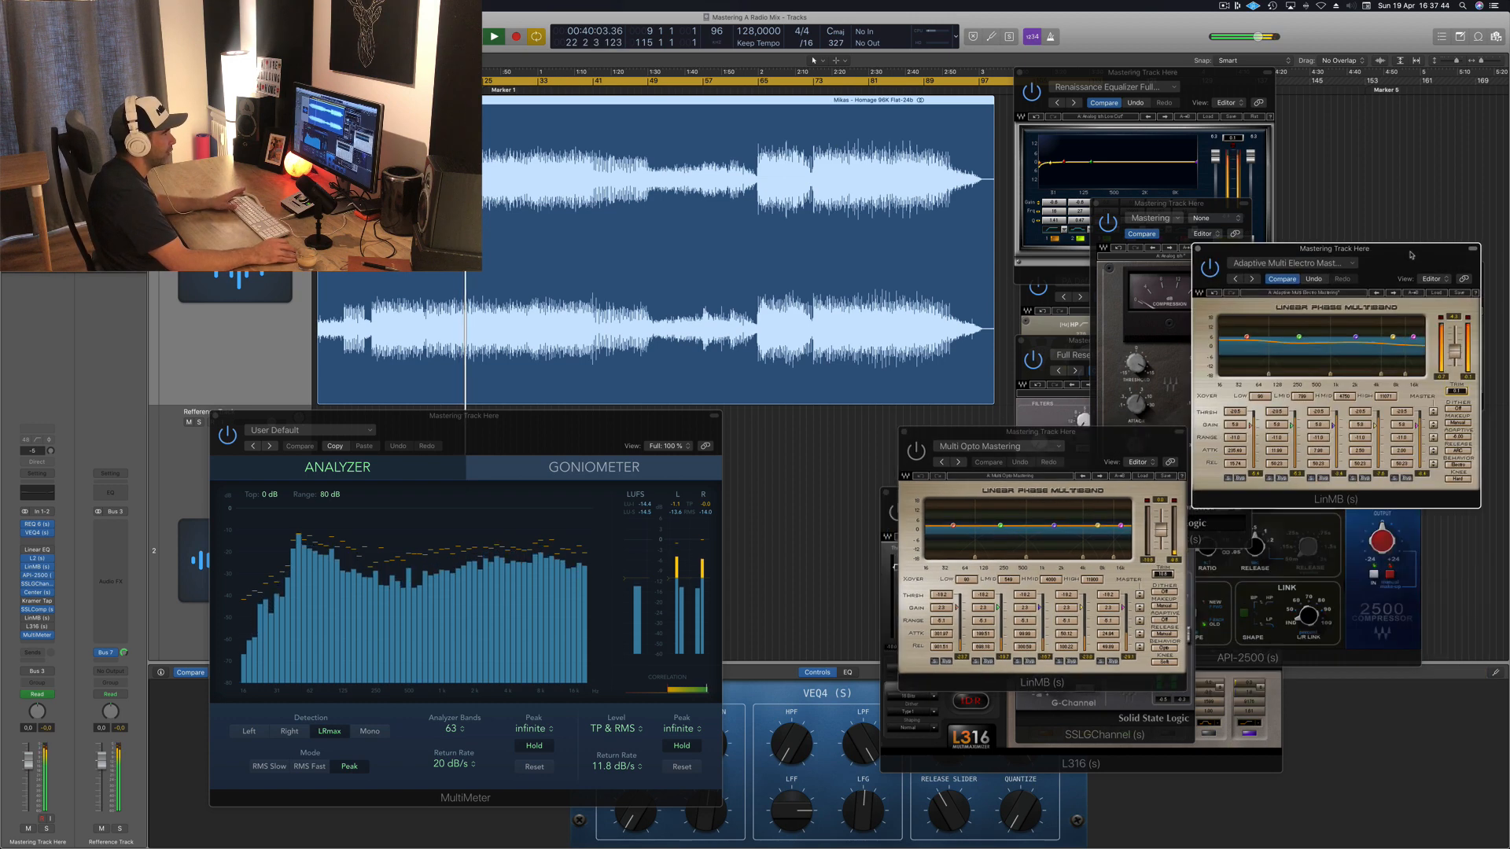
Shift the Multi Opto Mastering multiband toward MultiMeter, enable it and restart playback.
click(1103, 445)
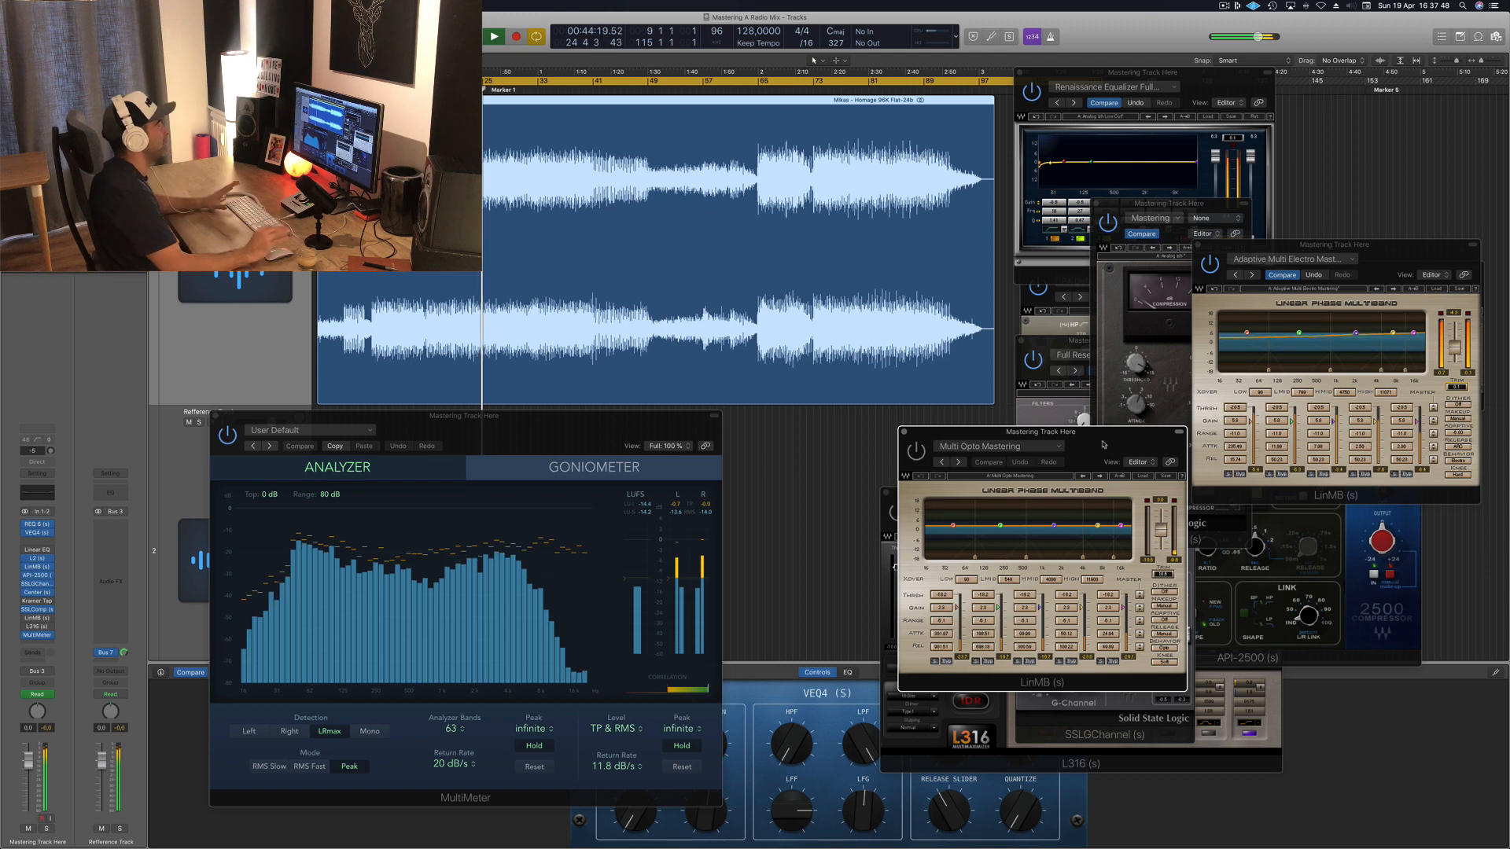
drag(1121, 444, 1100, 441)
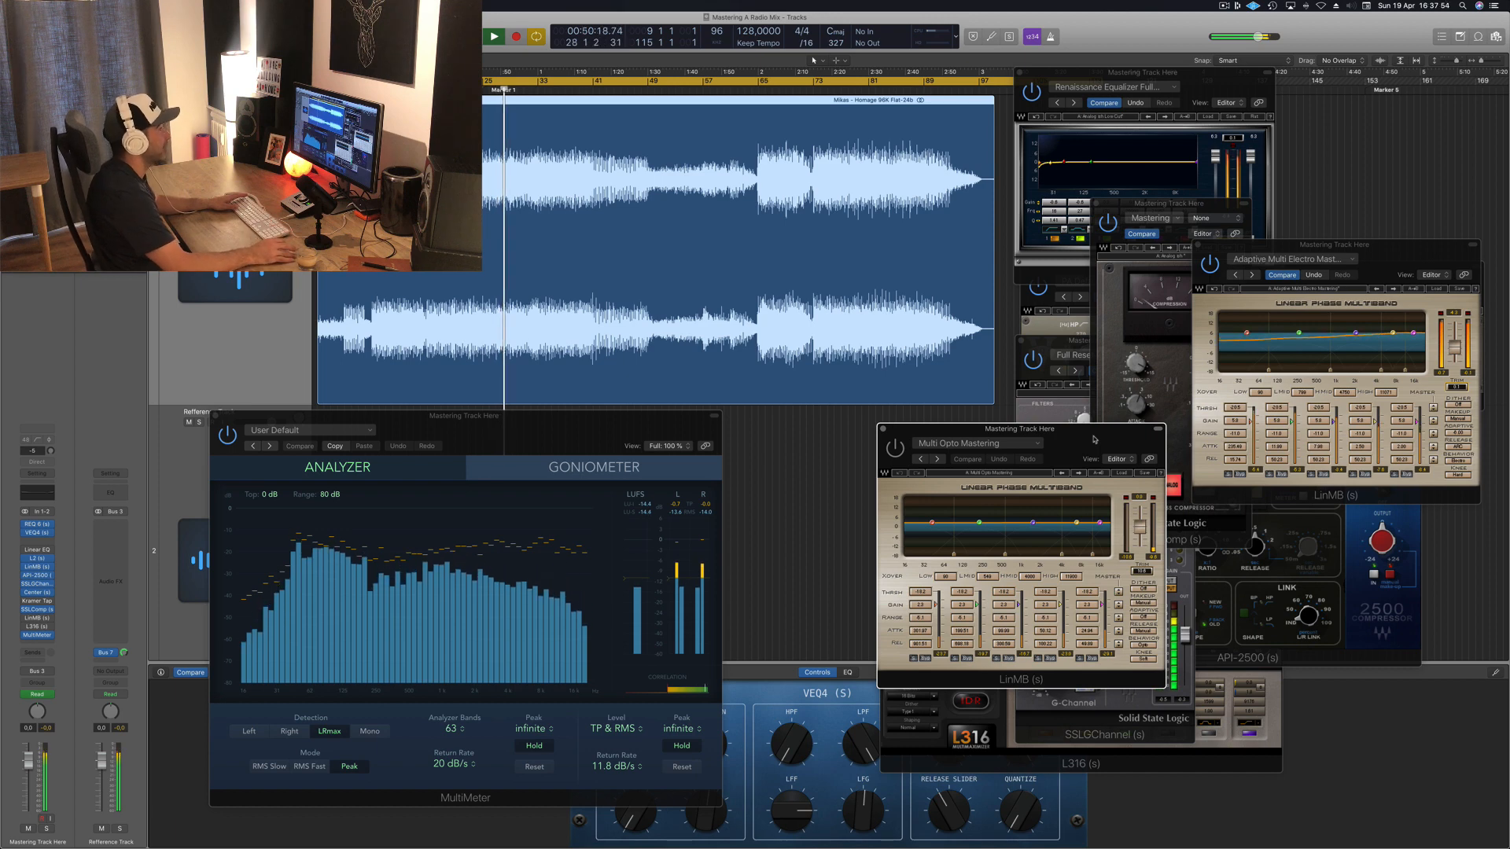
drag(1095, 439, 1053, 445)
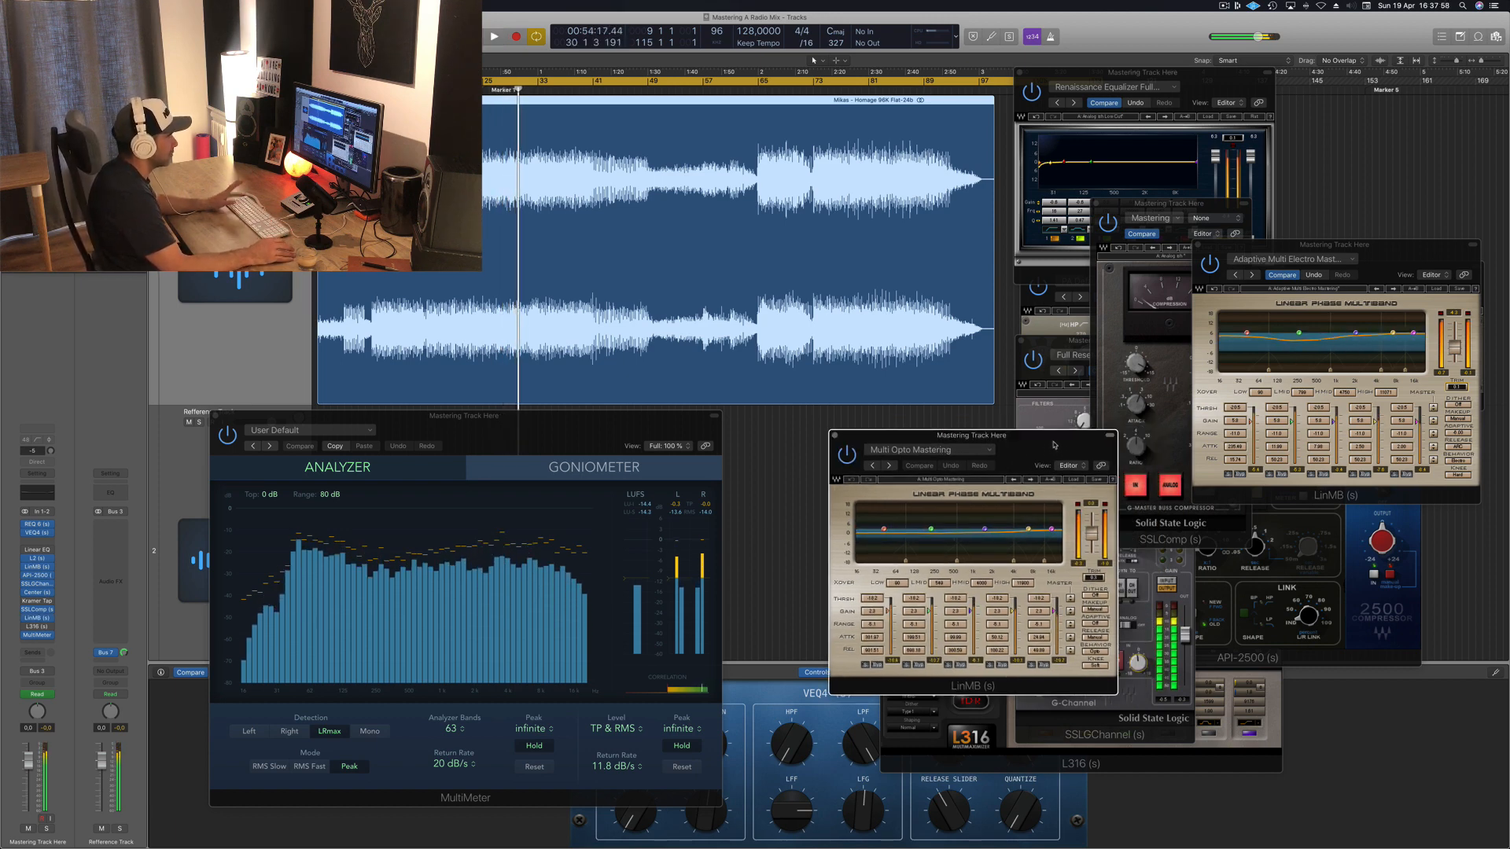
key(space)
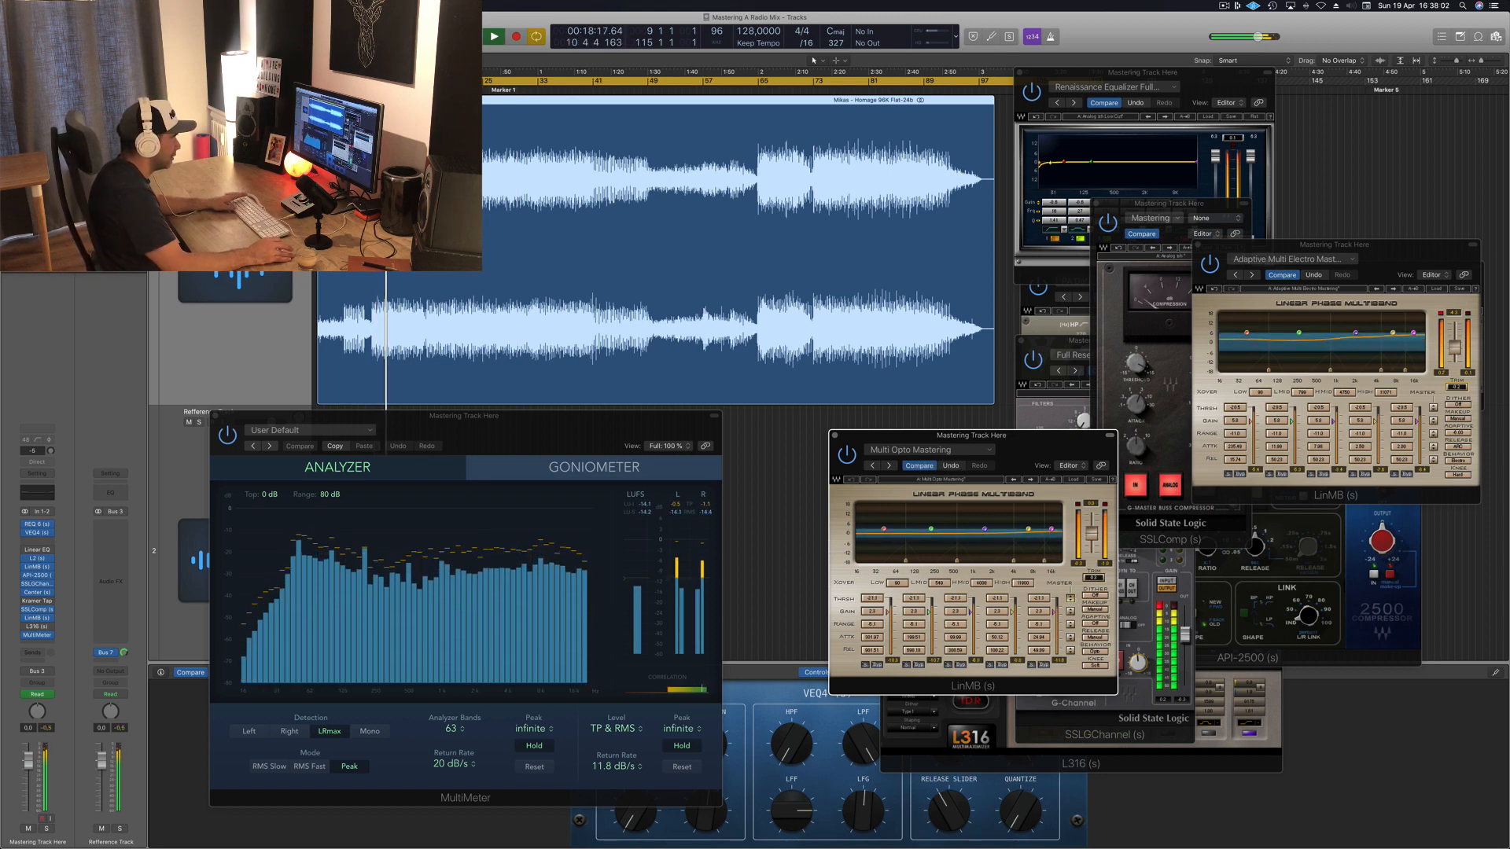
Audition the Multi Opto Mastering multiband while moving its window between MultiMeter and SSLGChannel, with SSLGChannel uncovered.
drag(859, 436, 899, 425)
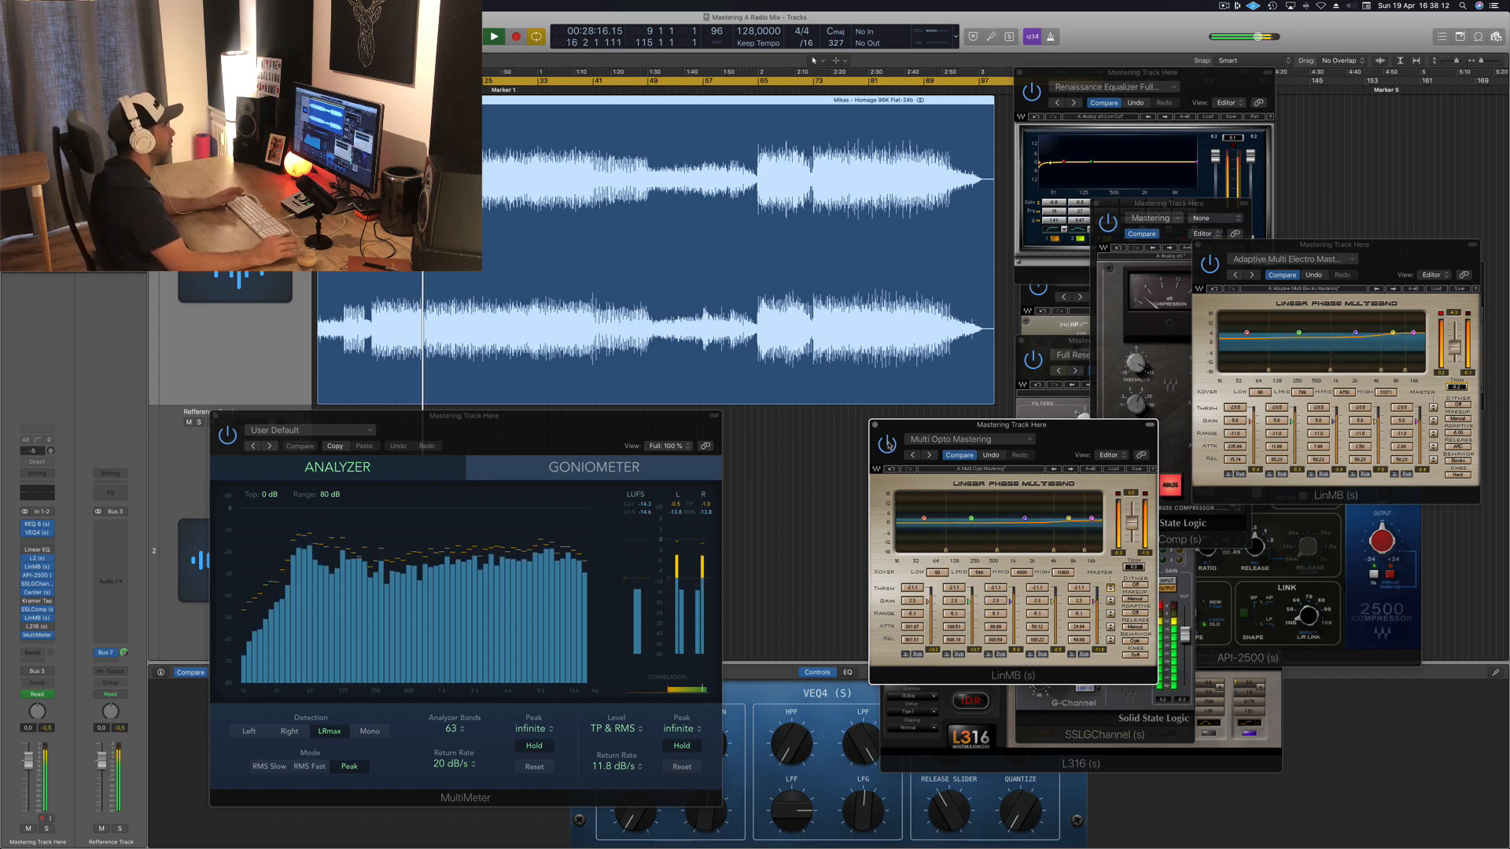
drag(1061, 439, 1090, 257)
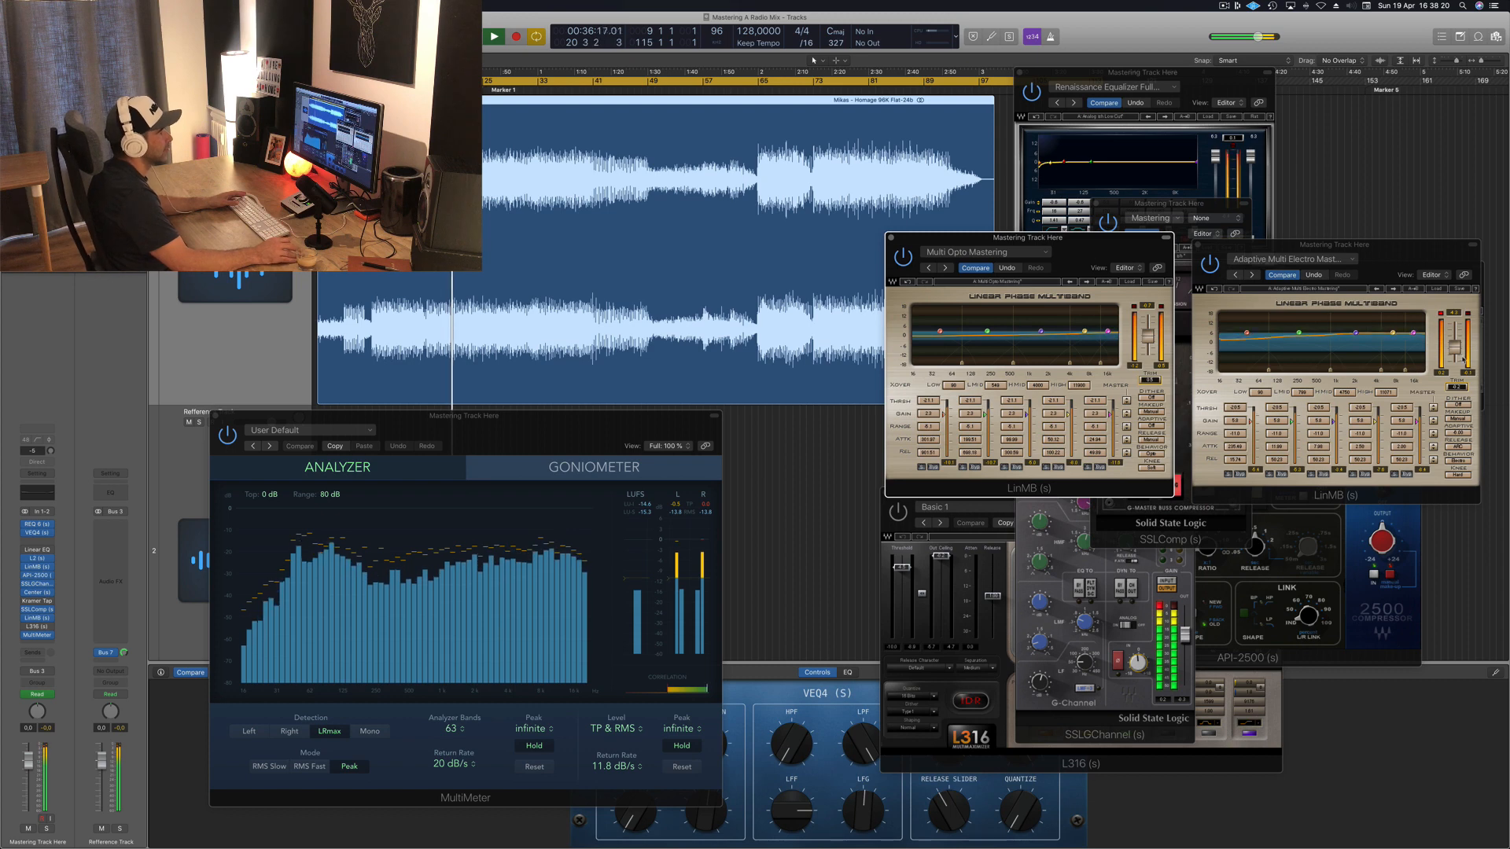
click(1212, 250)
drag(1120, 252, 932, 407)
click(1186, 592)
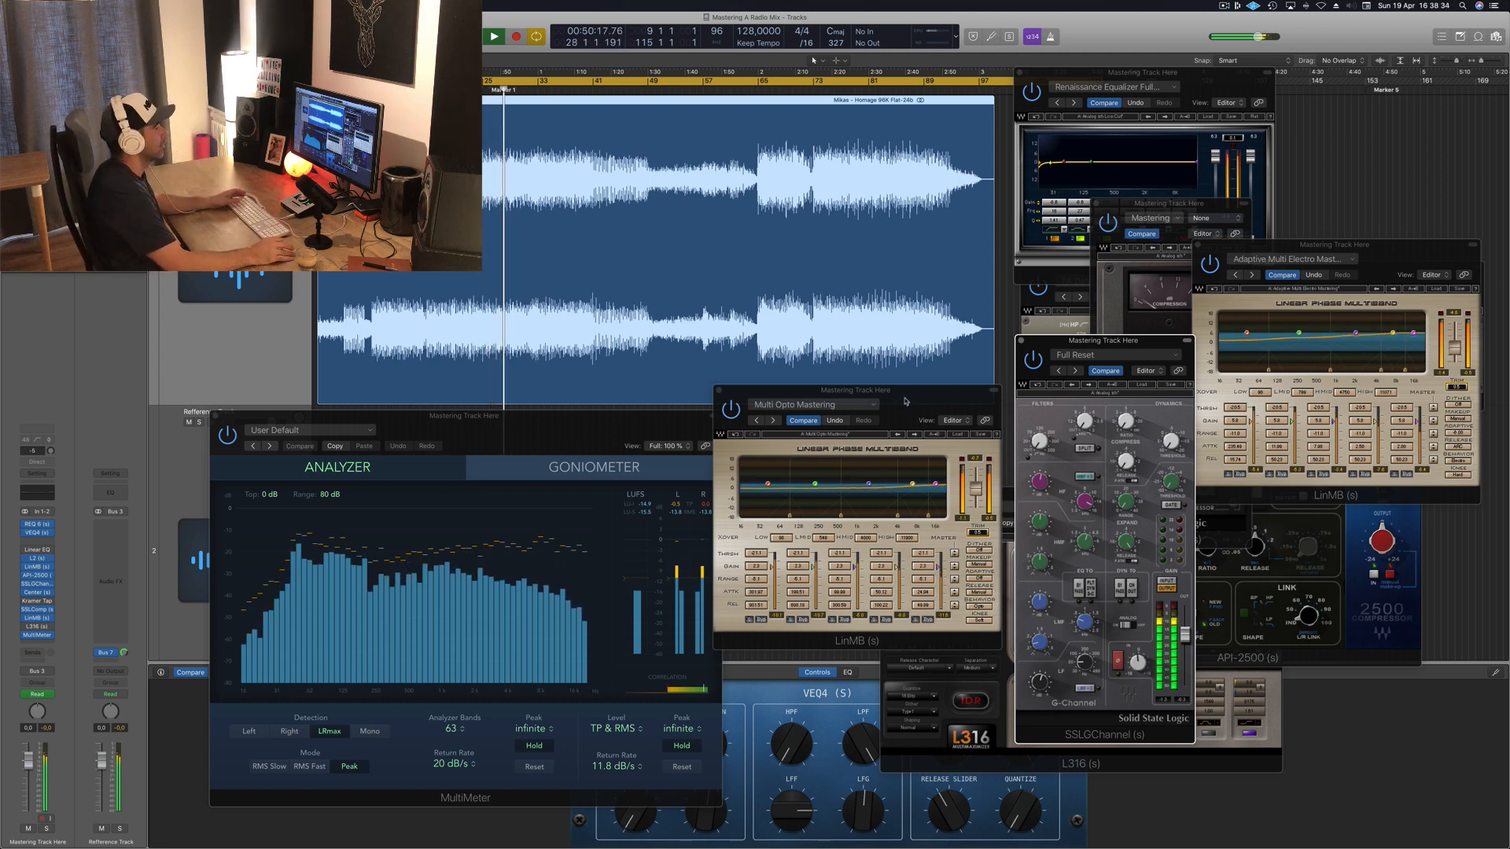
drag(904, 393, 912, 429)
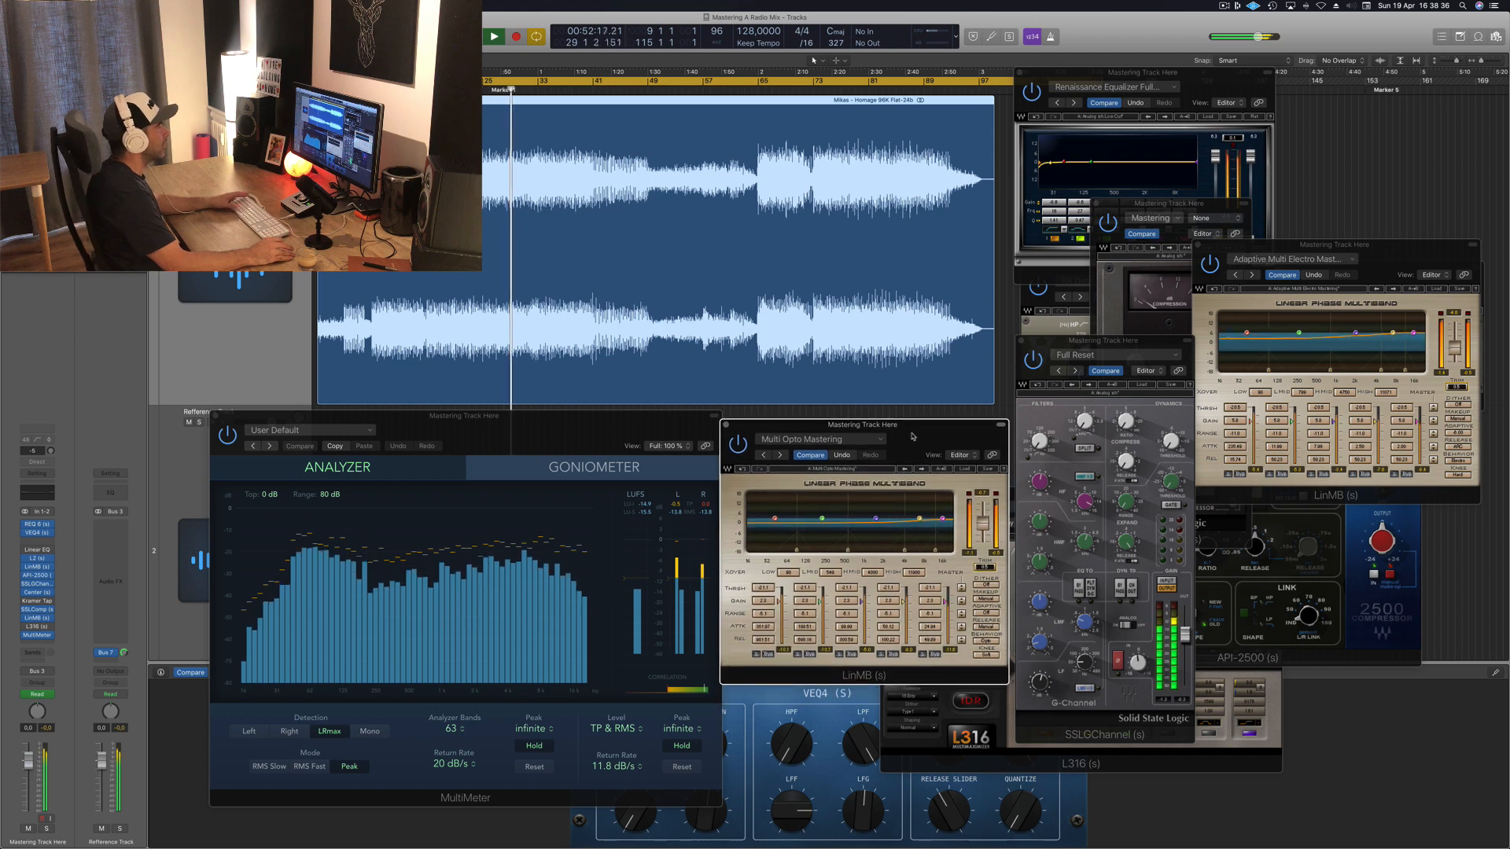
Open L316, move its window close to MultiMeter and raise its Threshold fader slightly.
click(36, 628)
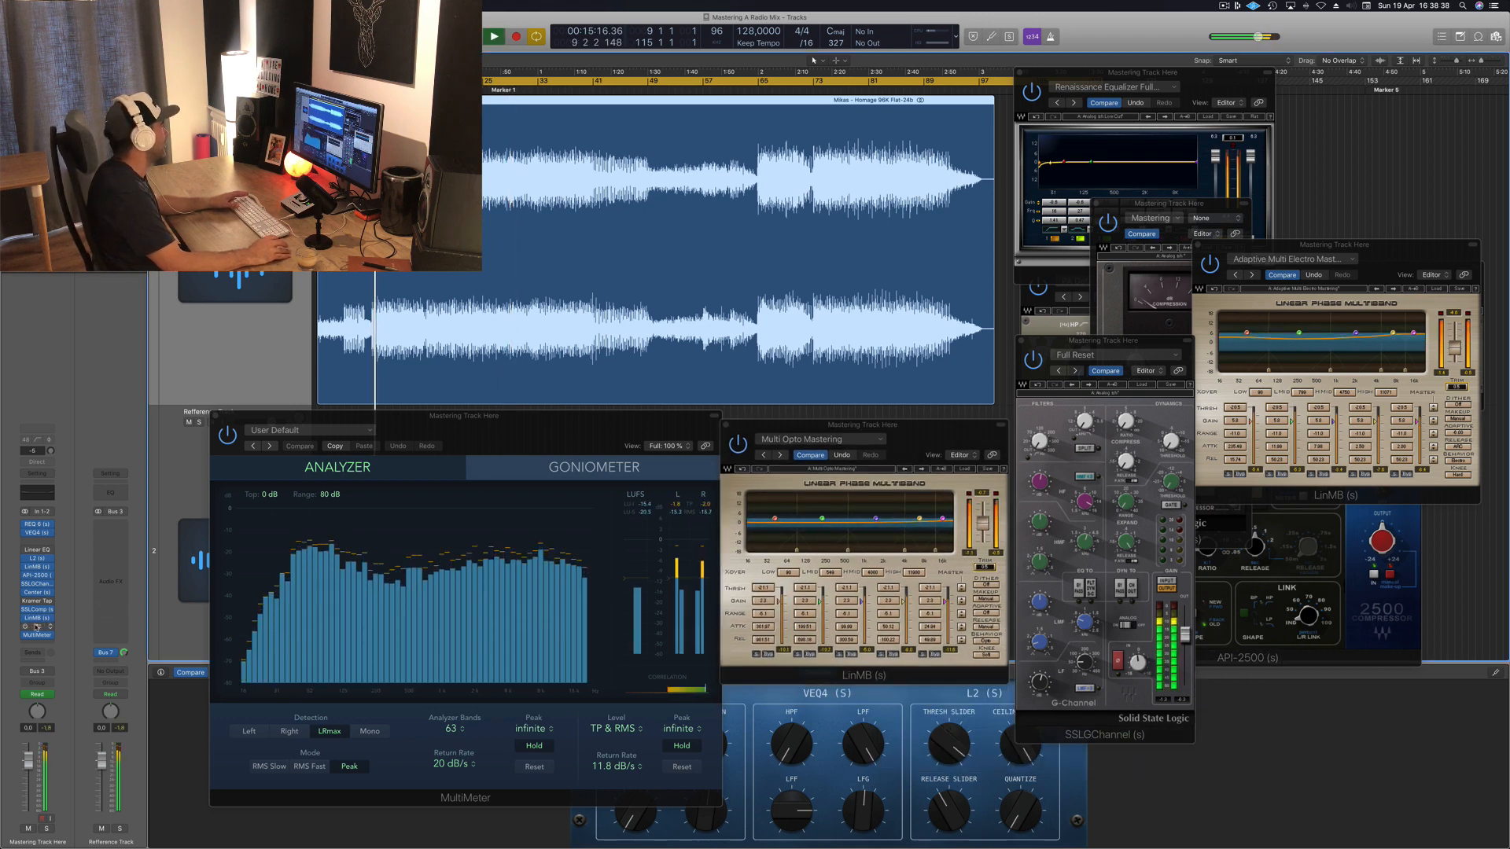
click(37, 628)
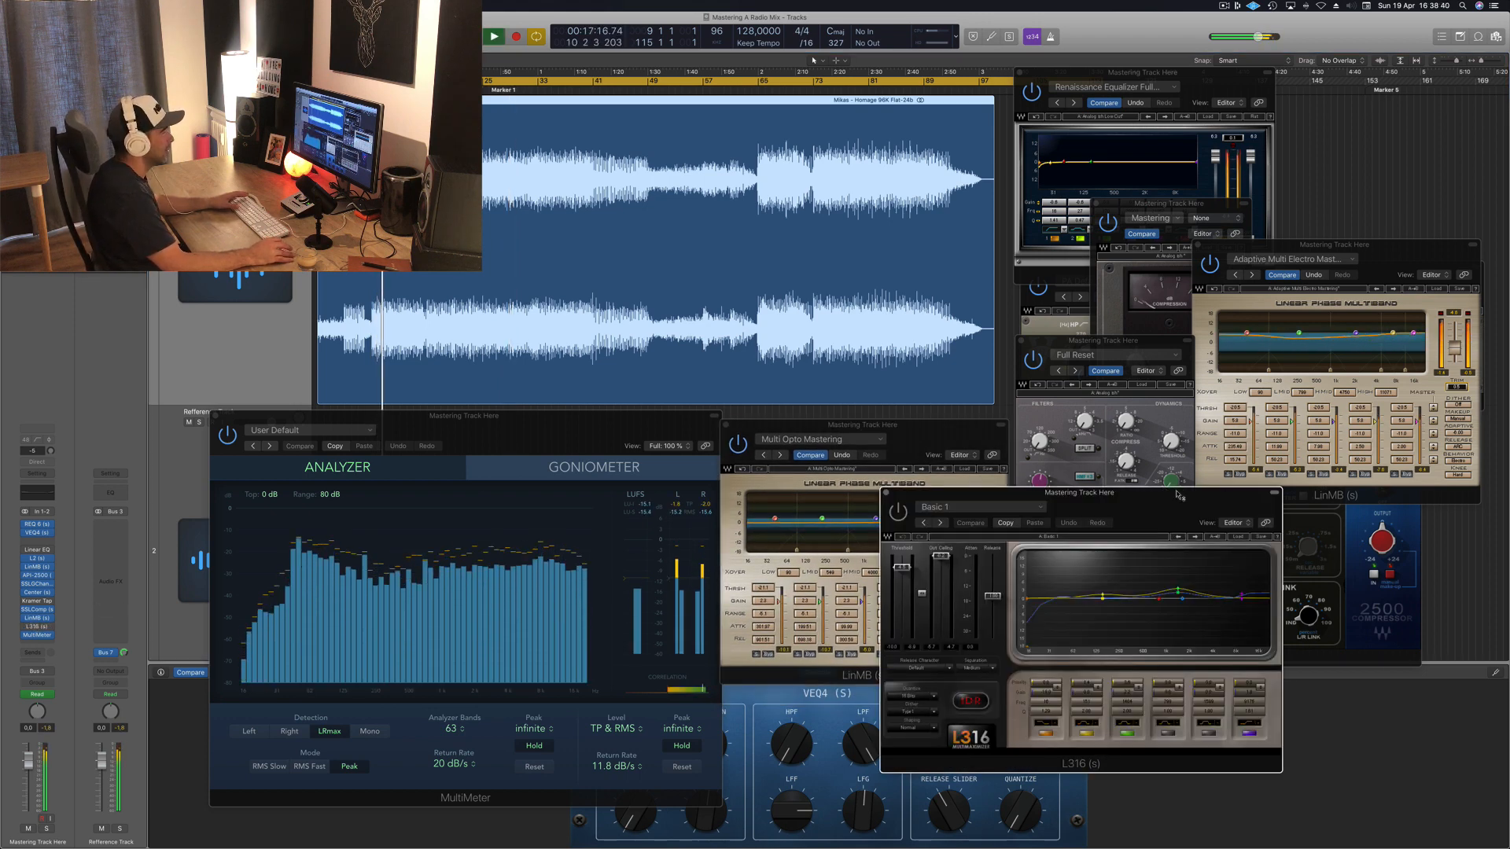
drag(1178, 493, 1164, 498)
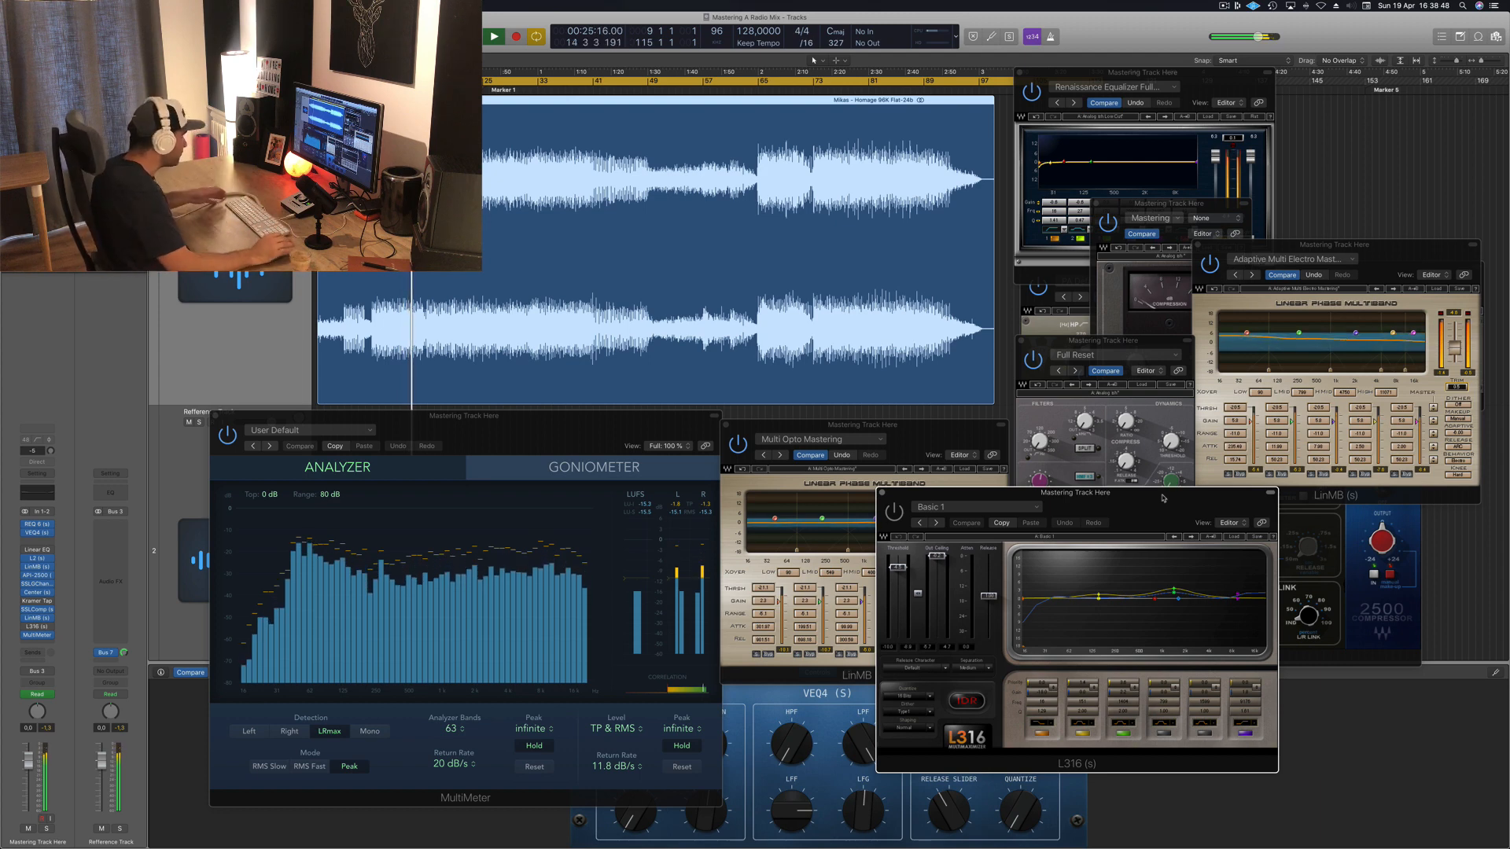
click(786, 256)
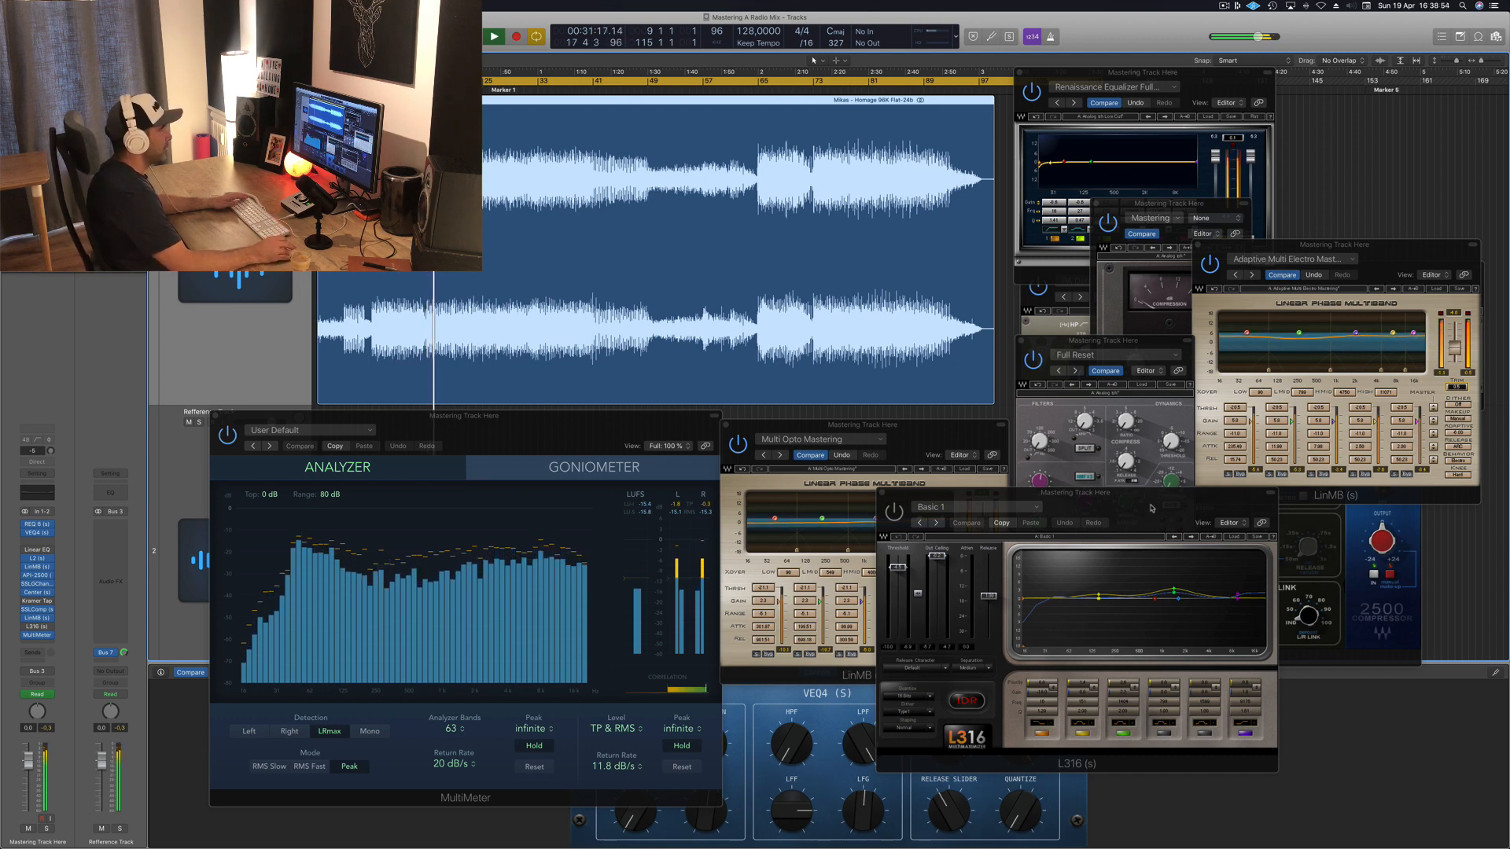
drag(1152, 507, 1099, 501)
drag(847, 561, 846, 549)
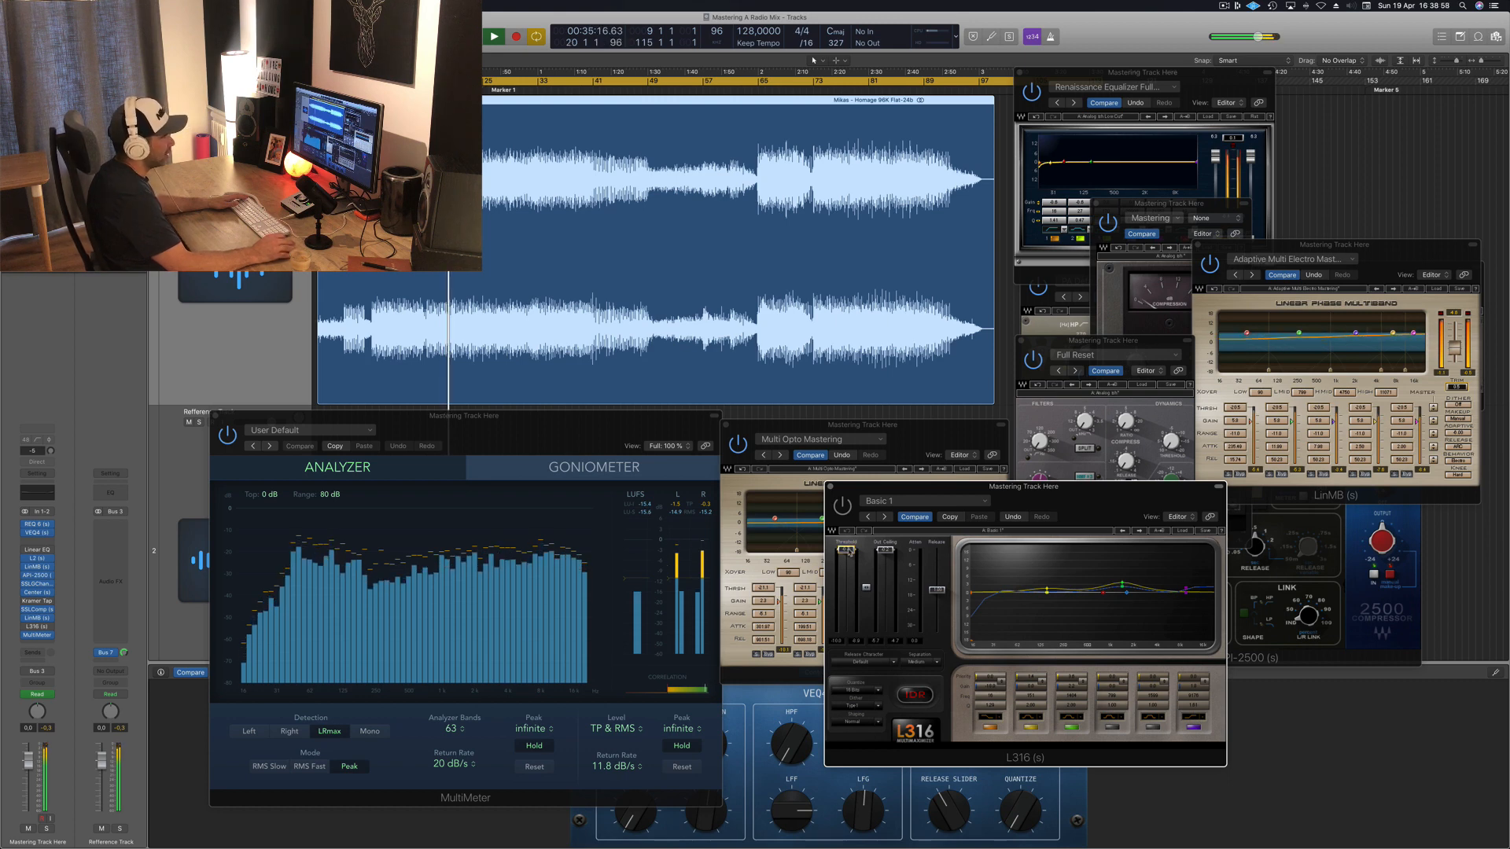
drag(1092, 496, 1040, 501)
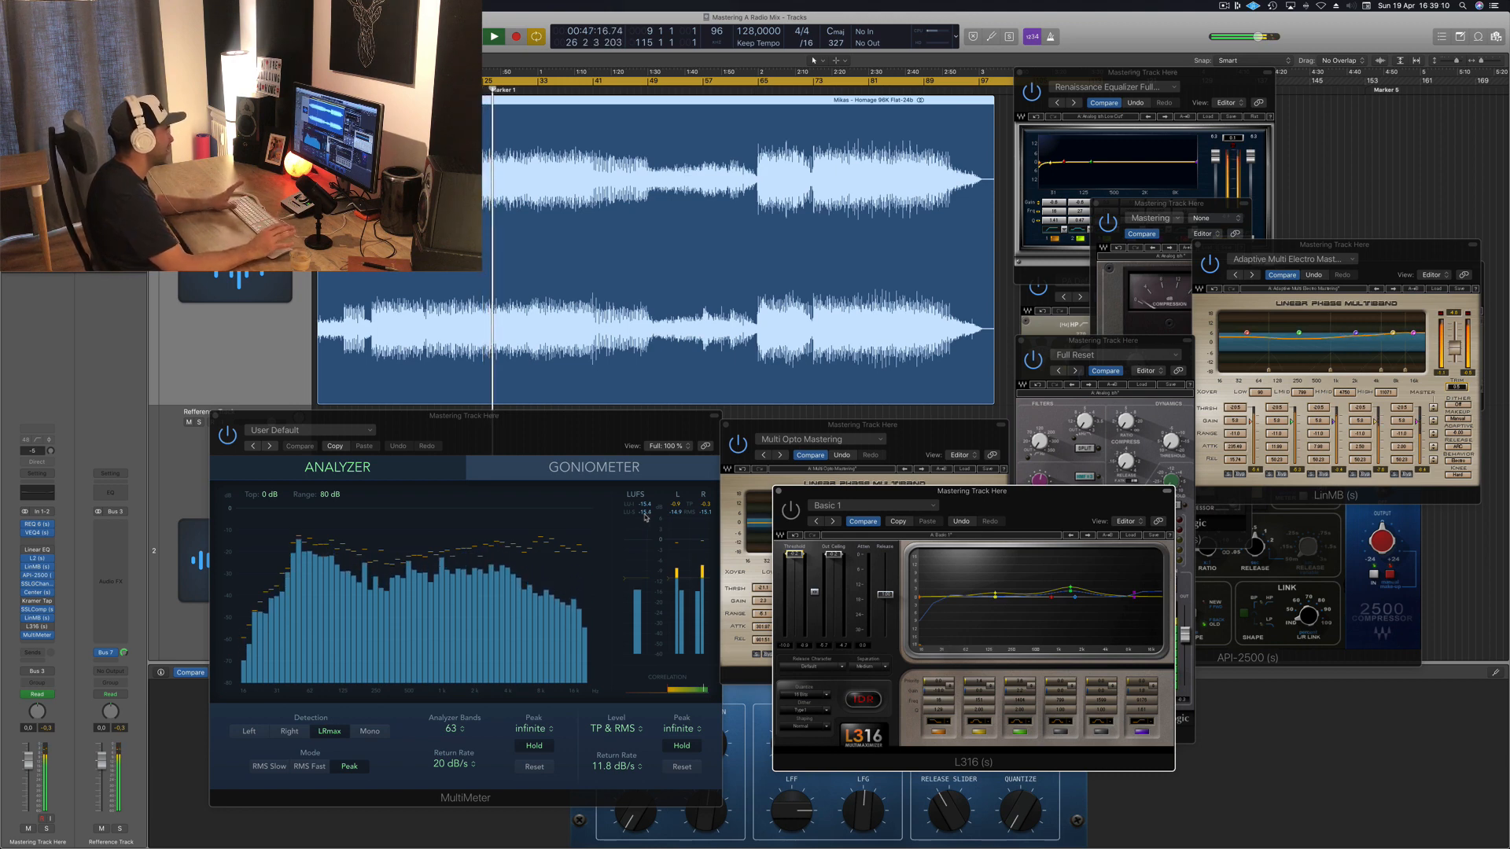
Restart playback, shift the L316 window up, enable the plug-in and raise its Out Ceiling fader slightly.
key(space)
key(space)
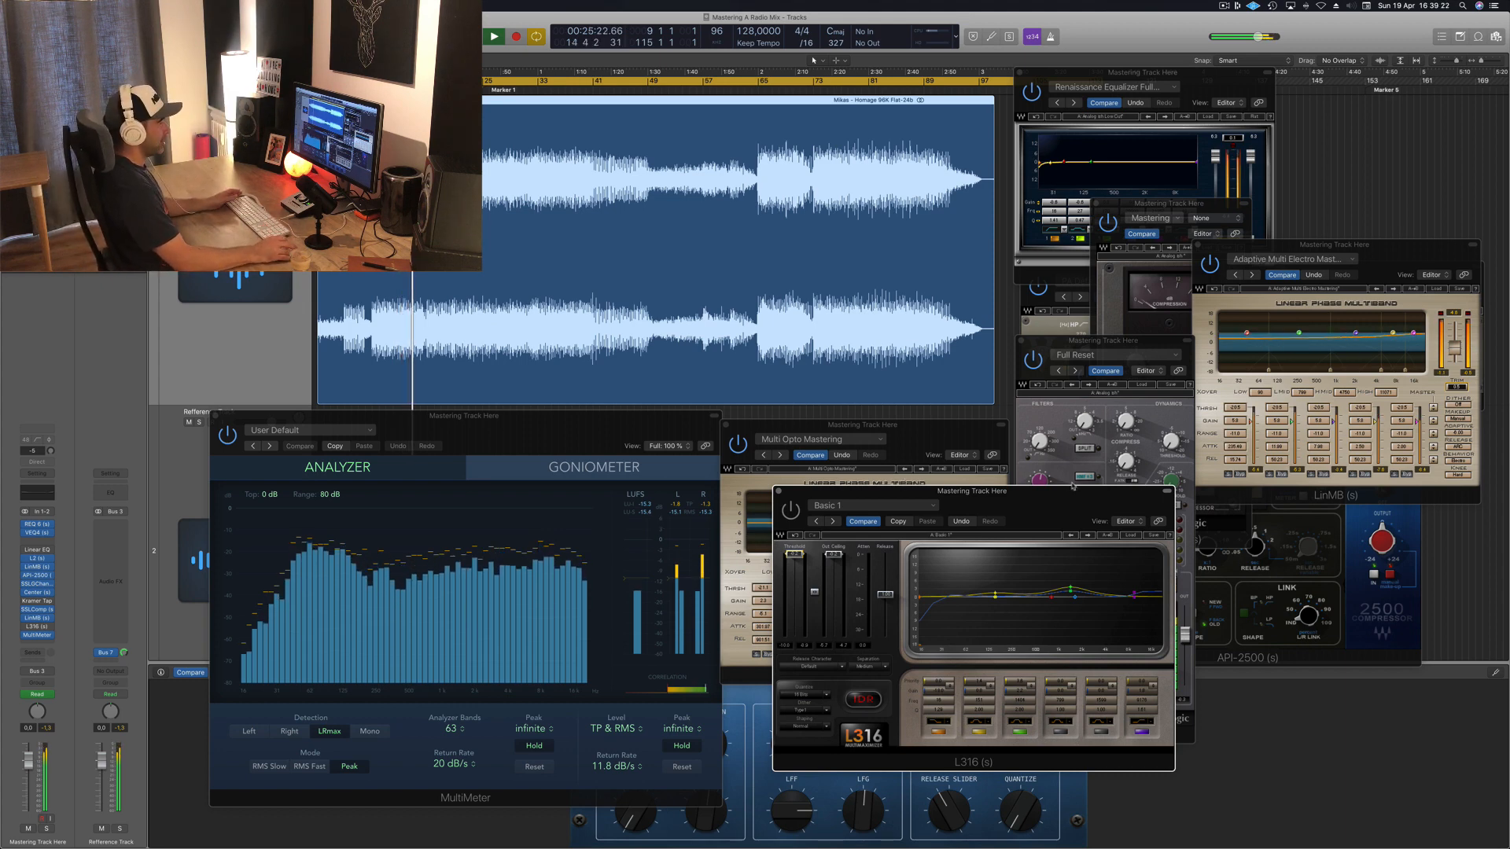
click(1101, 342)
drag(976, 502, 960, 460)
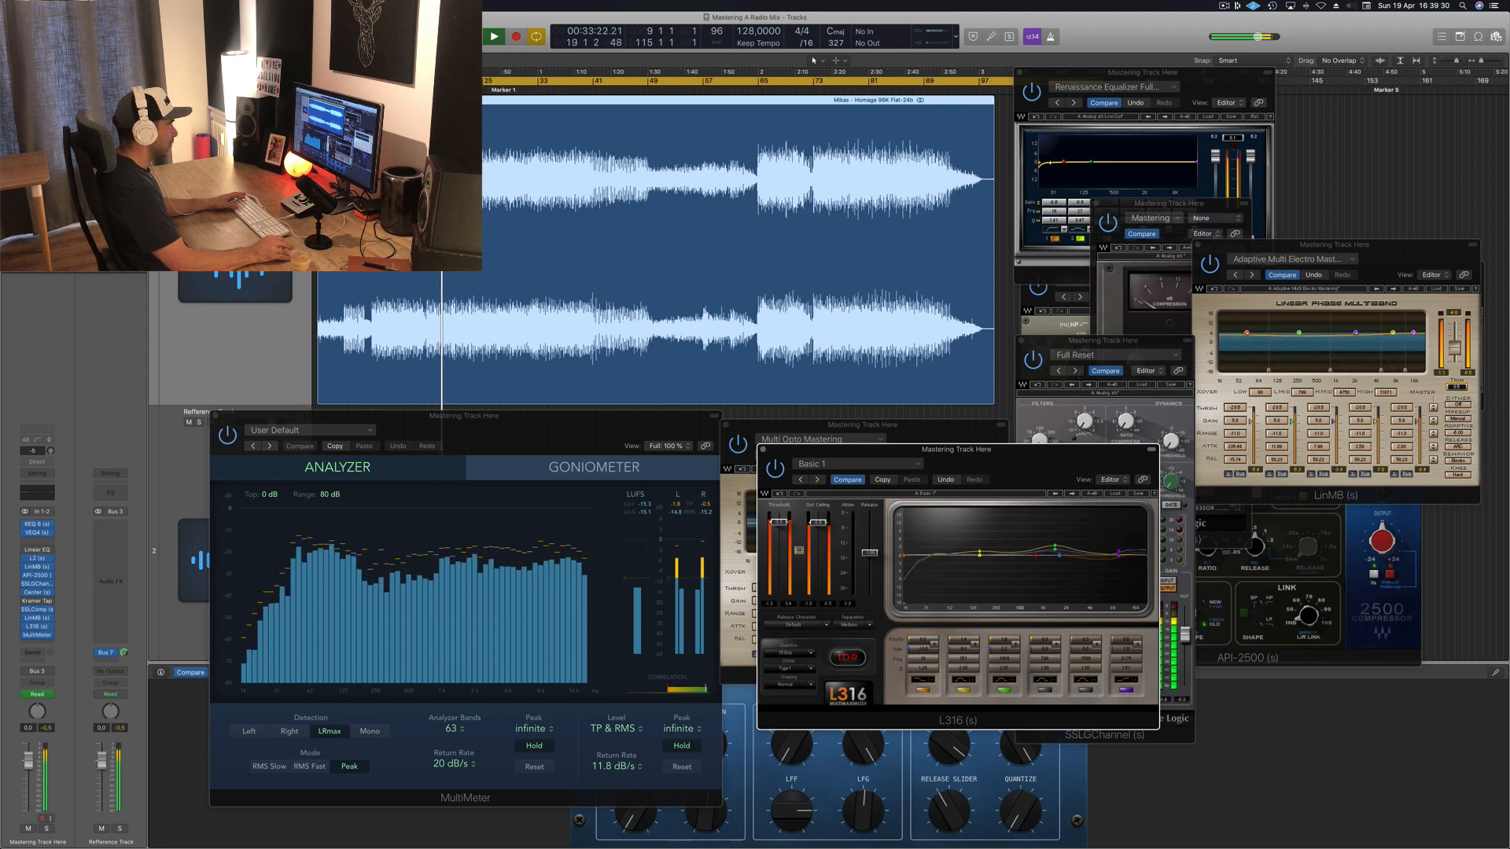
drag(821, 525, 820, 513)
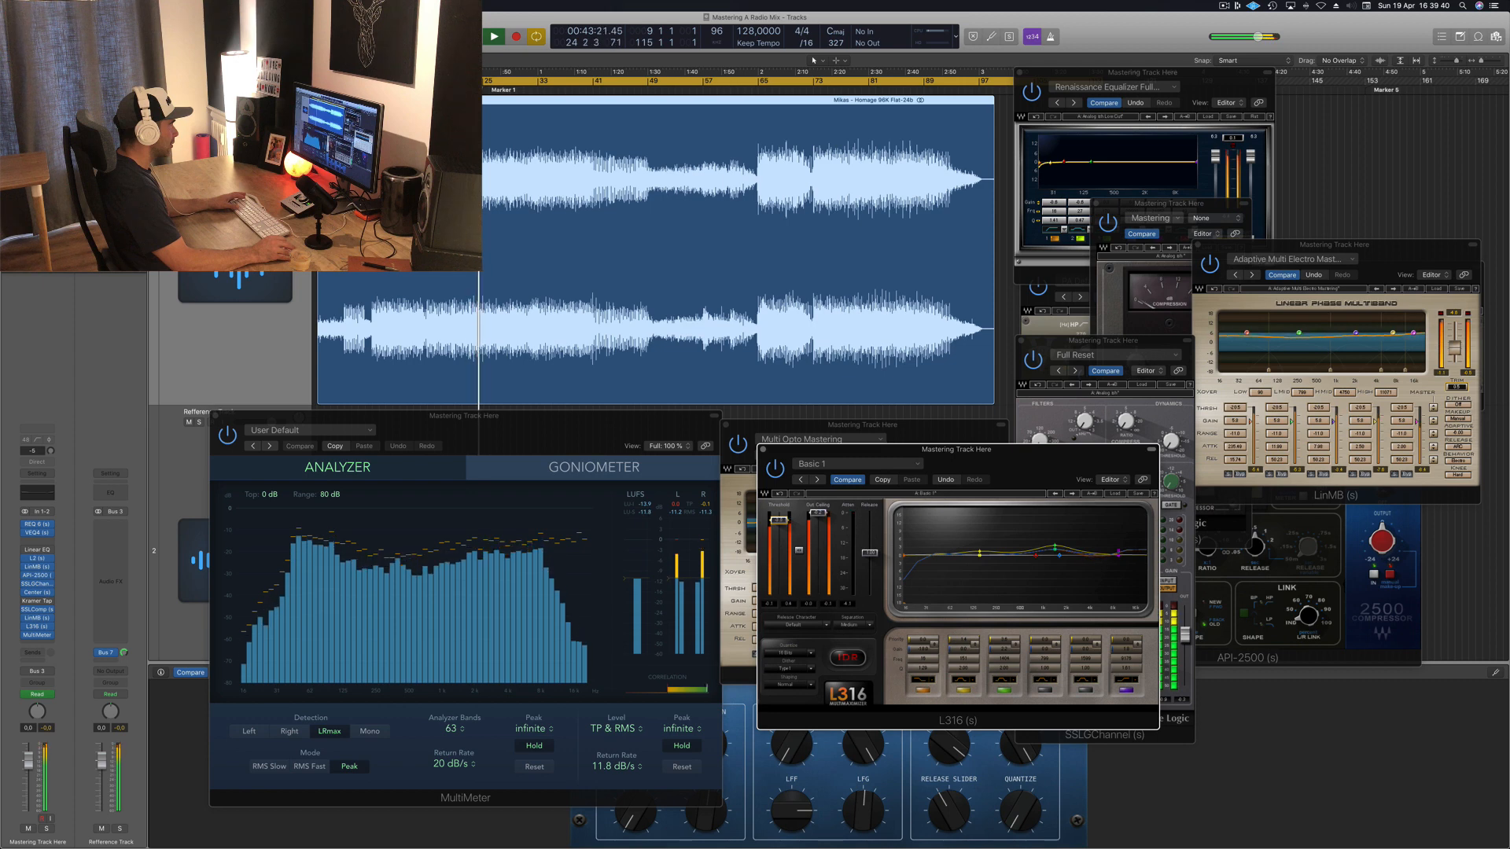
Bring MultiMeter forward to check the loudness of the limited mix, and restart playback from the beginning of the track.
click(561, 535)
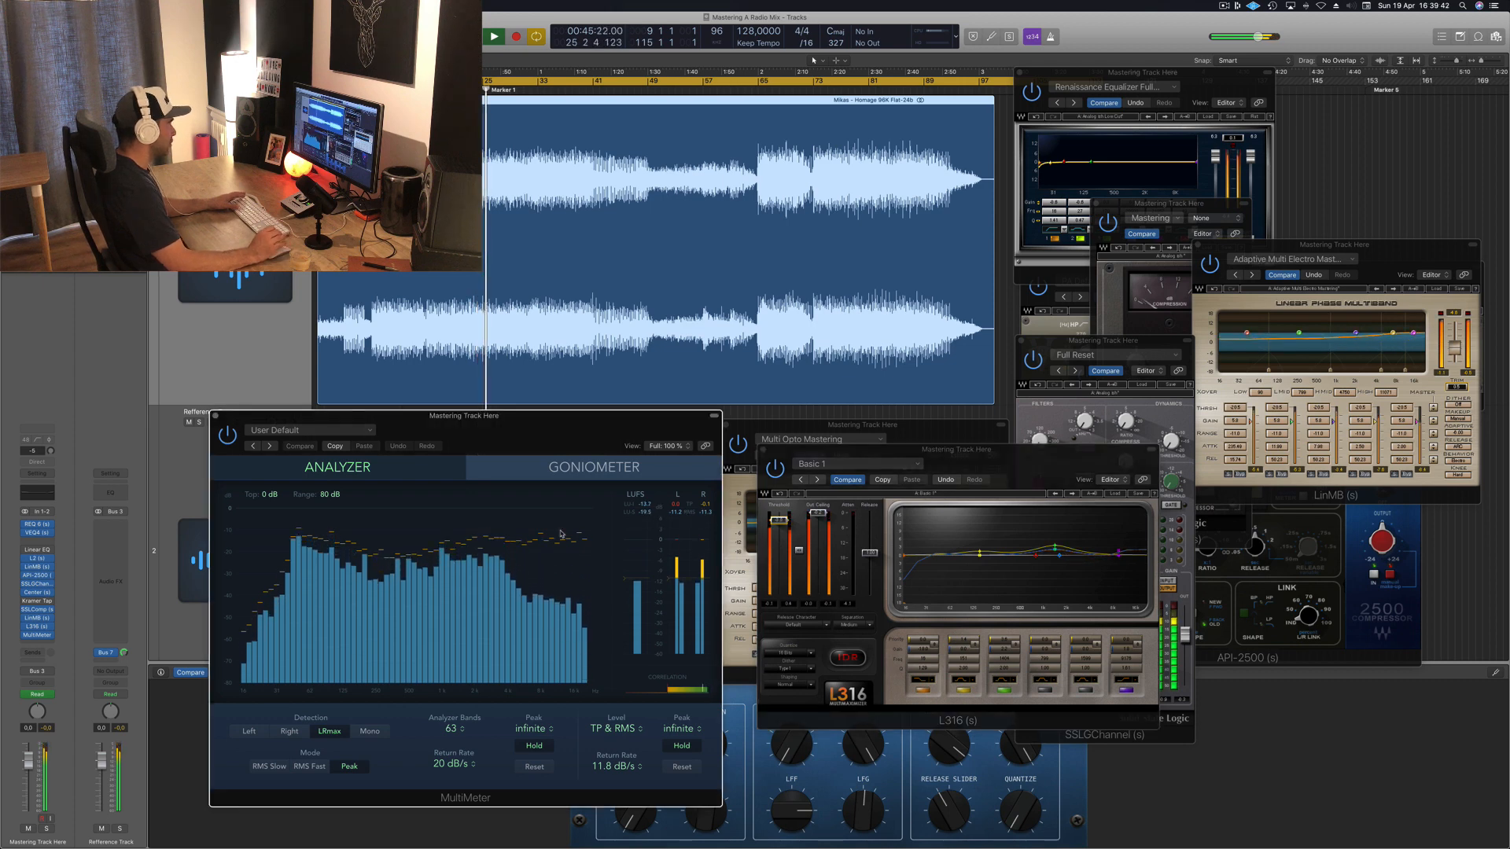
key(space)
key(space)
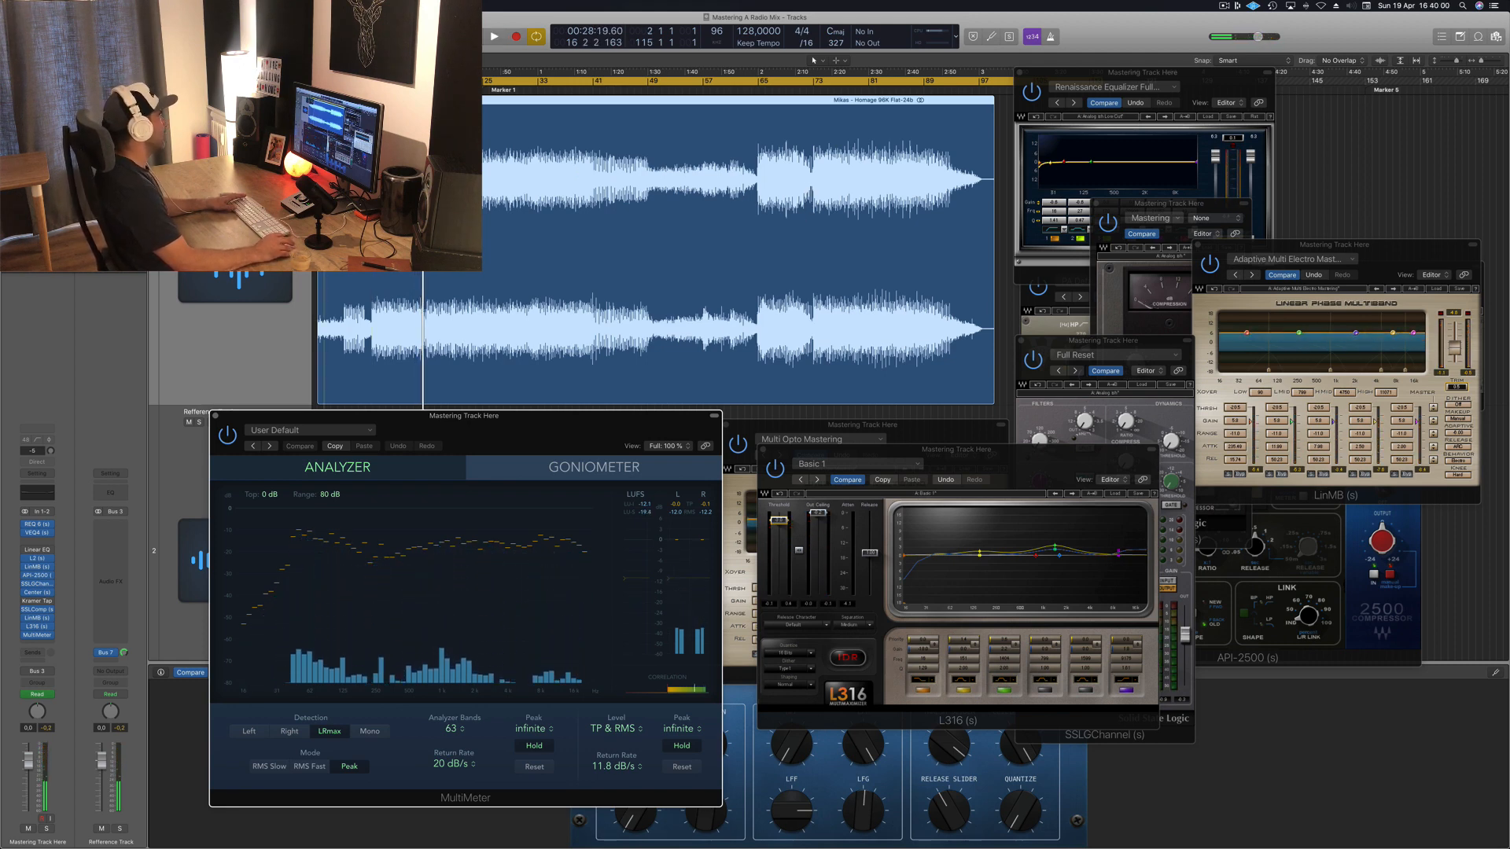
drag(324, 81, 317, 81)
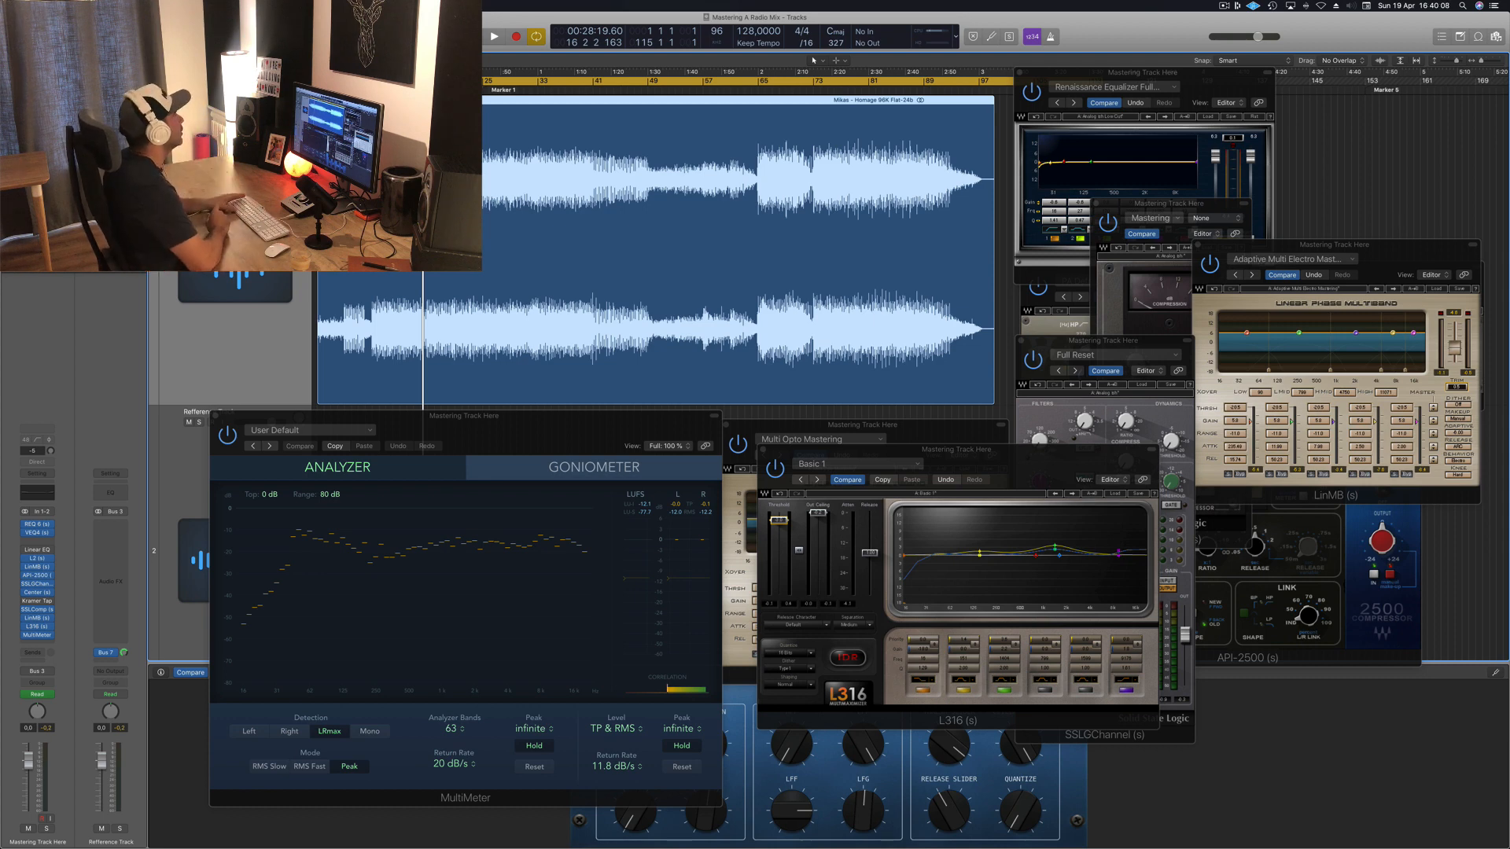
key(space)
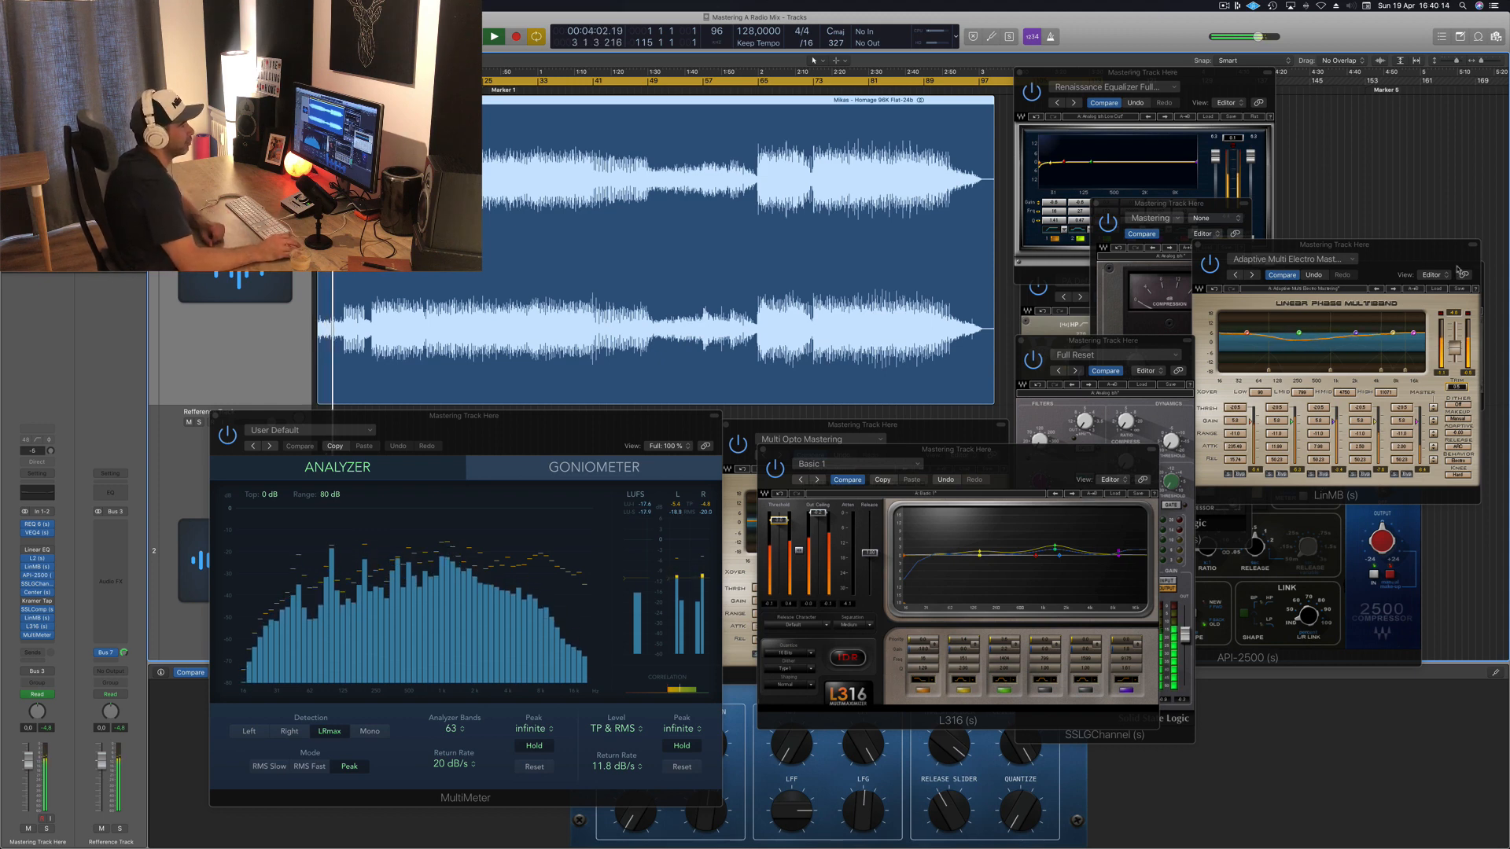
Move the Adaptive Multi Electro Mastering multiband aside, close SSLComp and relocate SSLGChannel below the multiband.
drag(1262, 244, 1285, 205)
click(1097, 204)
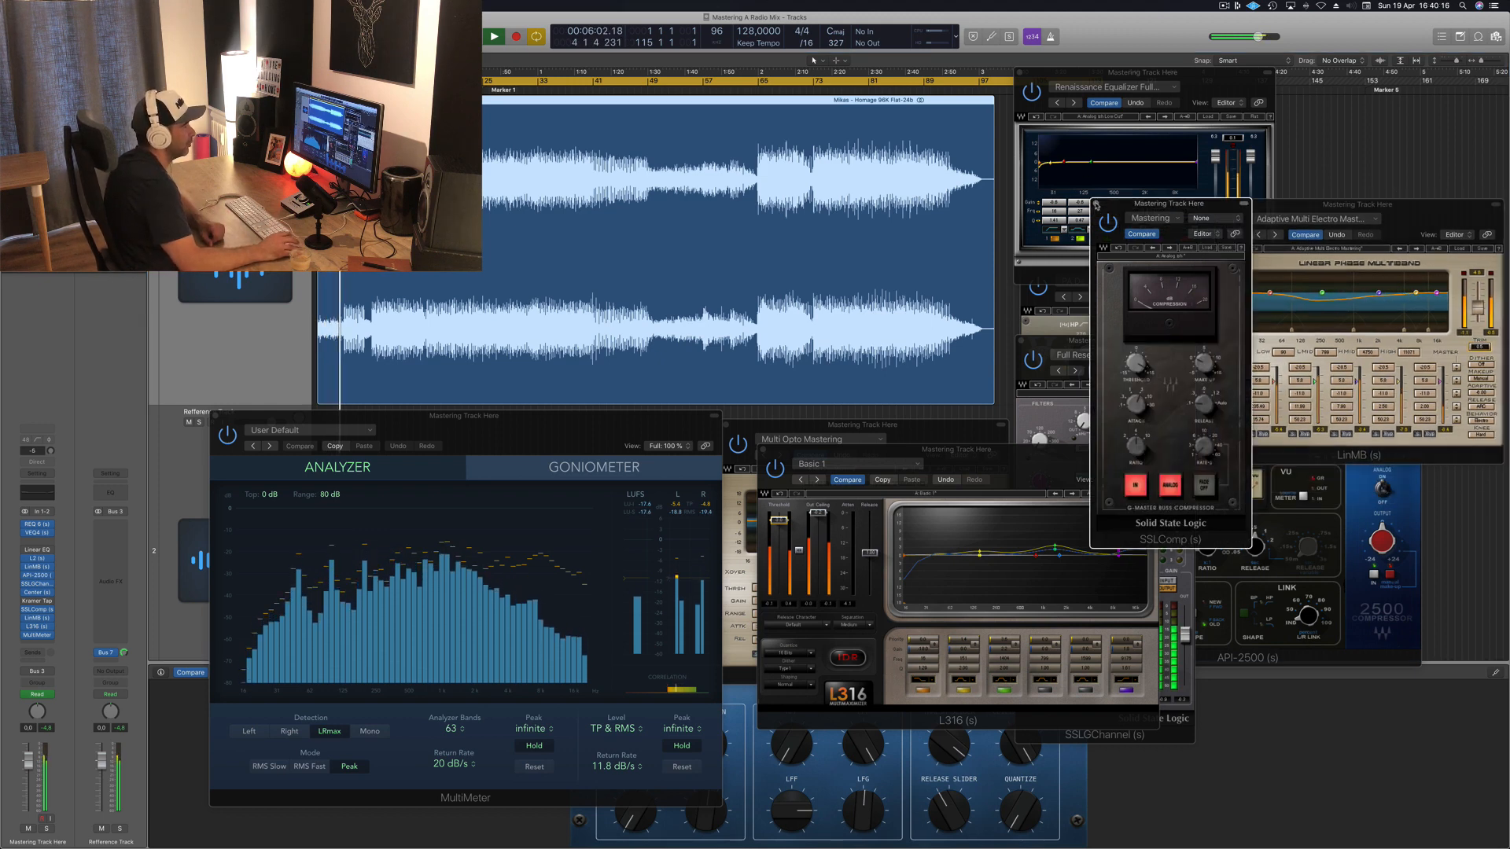
click(1145, 344)
drag(1145, 344, 1371, 482)
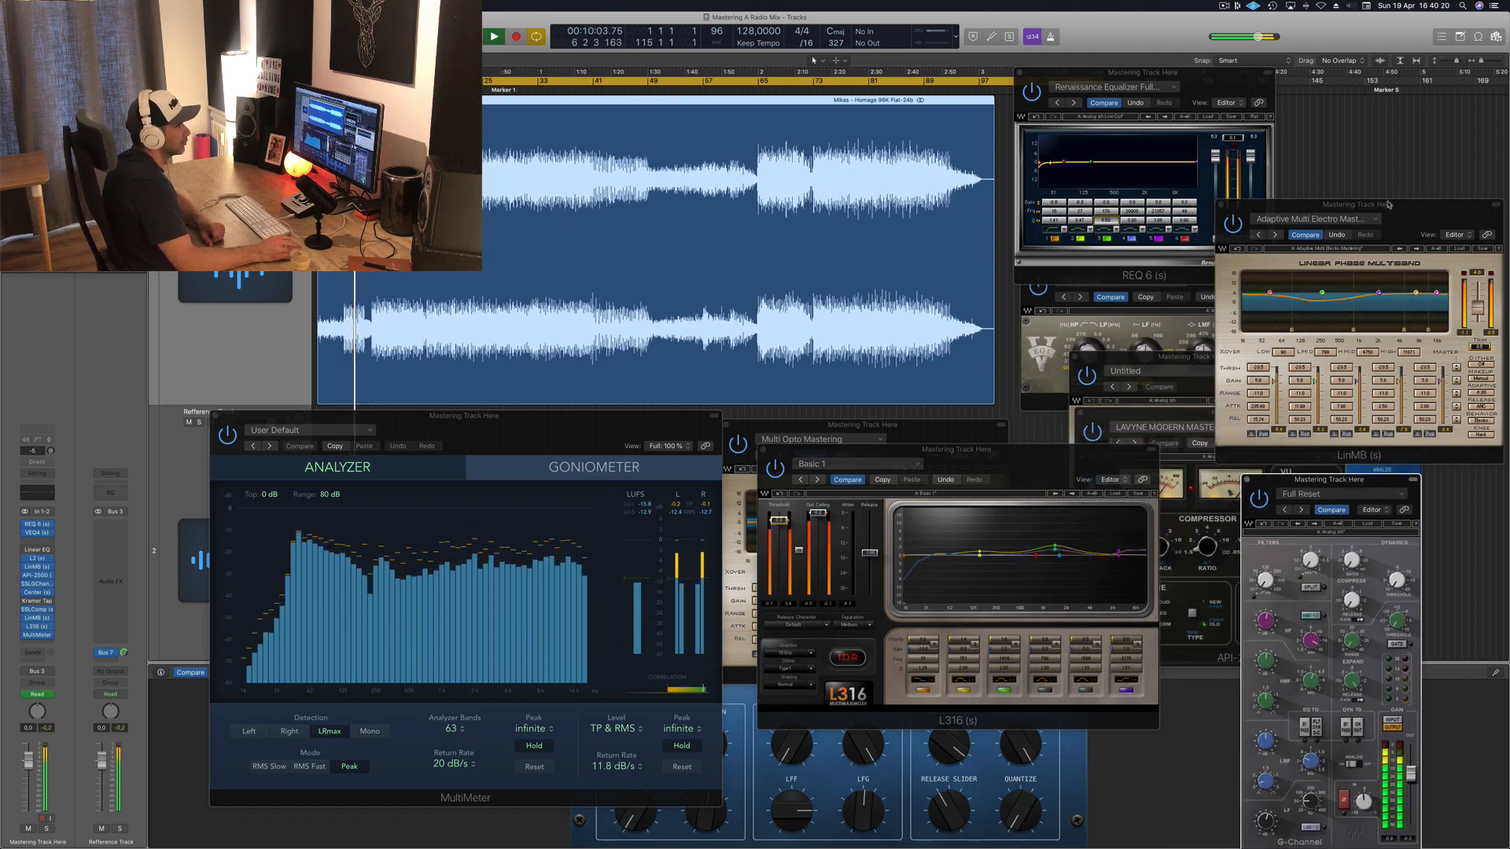
Shift the Adaptive Multi Electro Mastering multiband up slightly and move VEQ4 out of the window stack to just above L316.
mouse_move(1389, 204)
mouse_down()
mouse_move(1341, 208)
mouse_move(1408, 212)
mouse_move(1389, 178)
mouse_up()
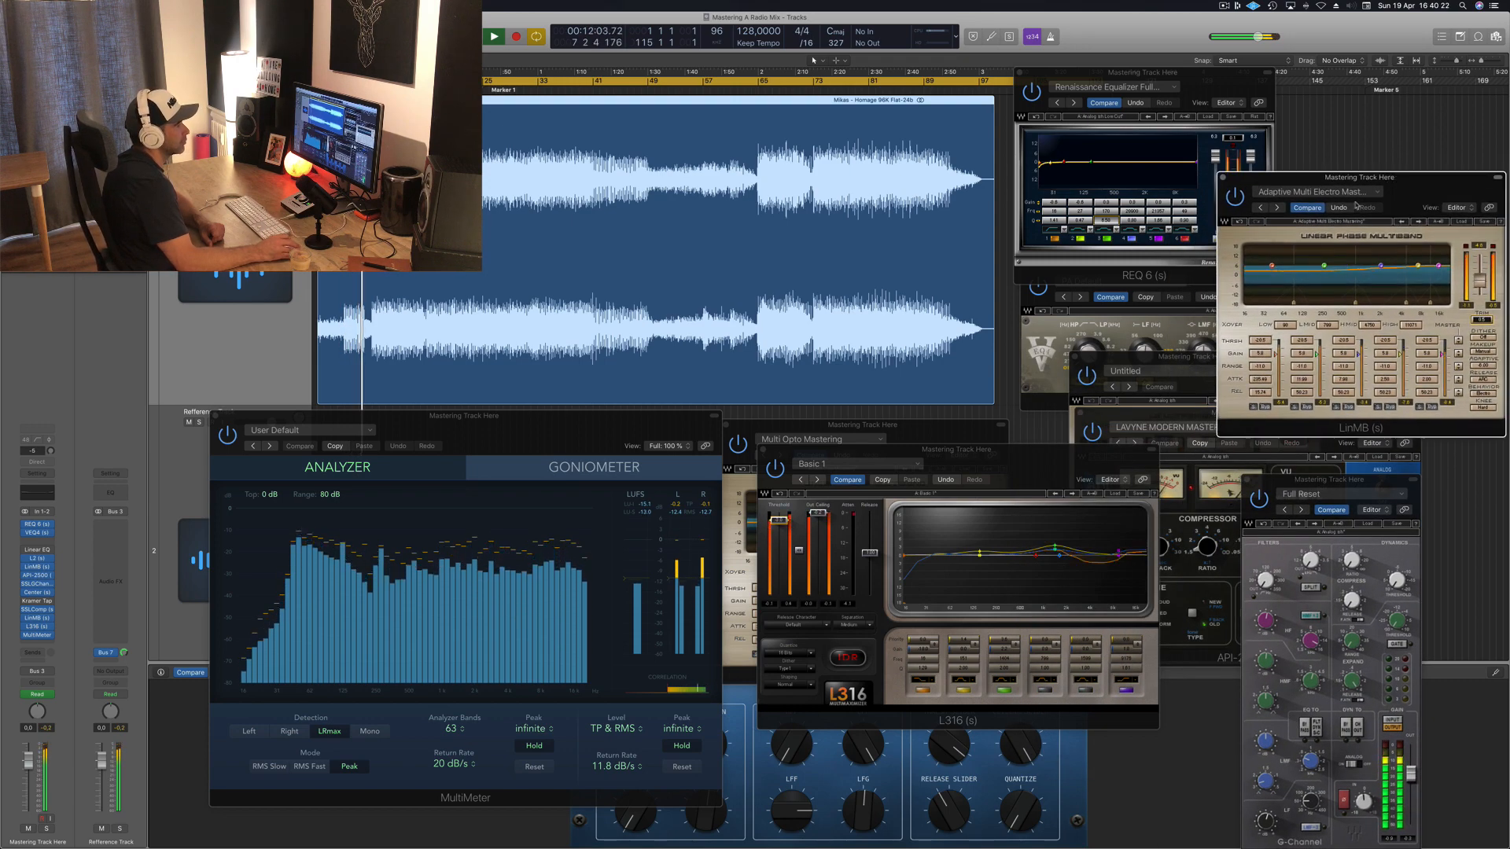
click(1054, 346)
drag(1305, 282, 1043, 329)
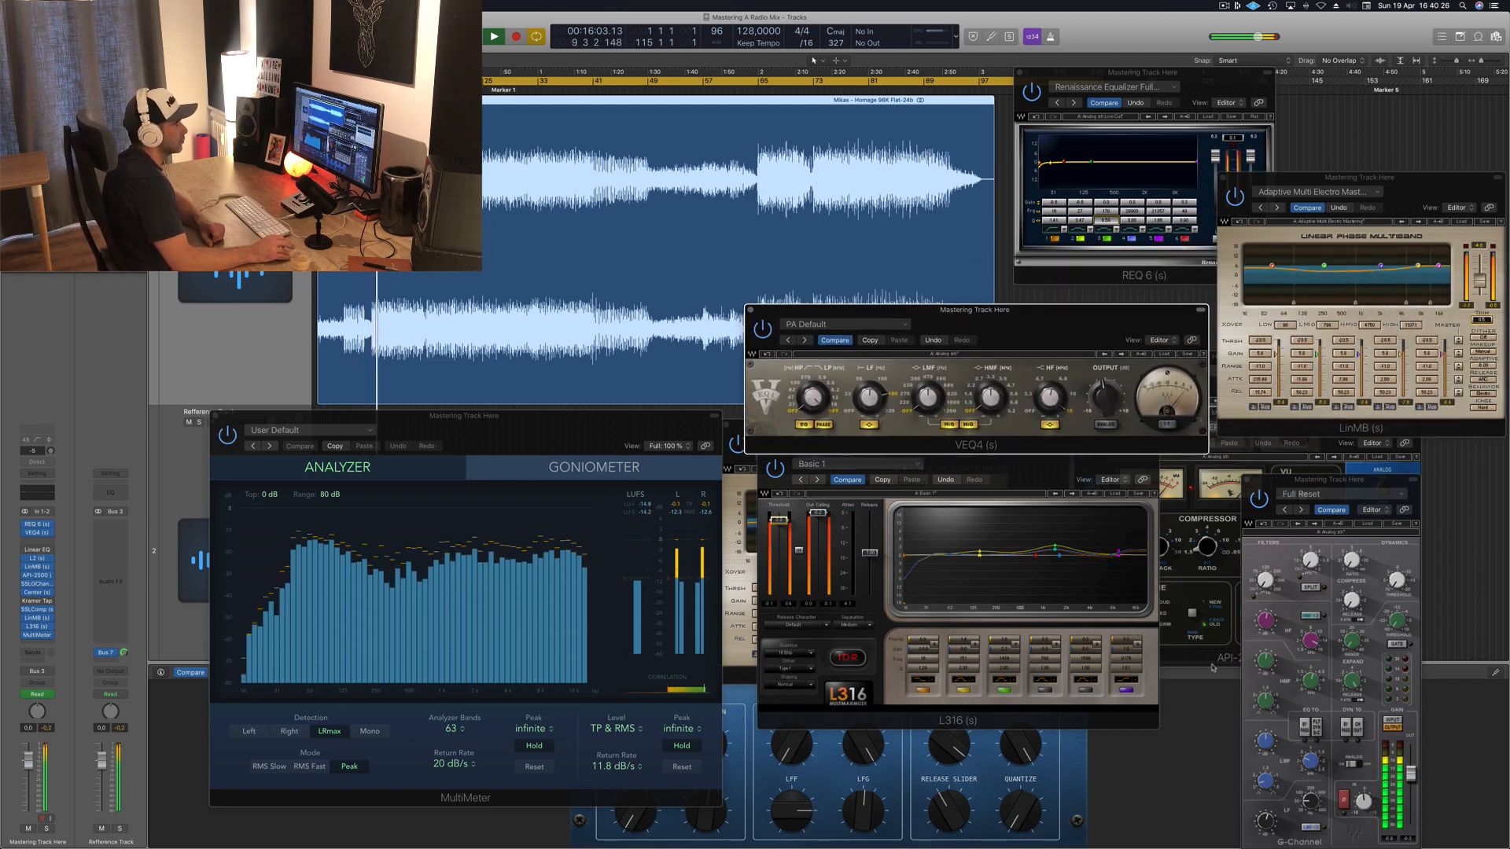
Close the API-2500 compressor and L2 limiter windows, and shift VEQ4 up slightly.
click(1218, 580)
click(1081, 412)
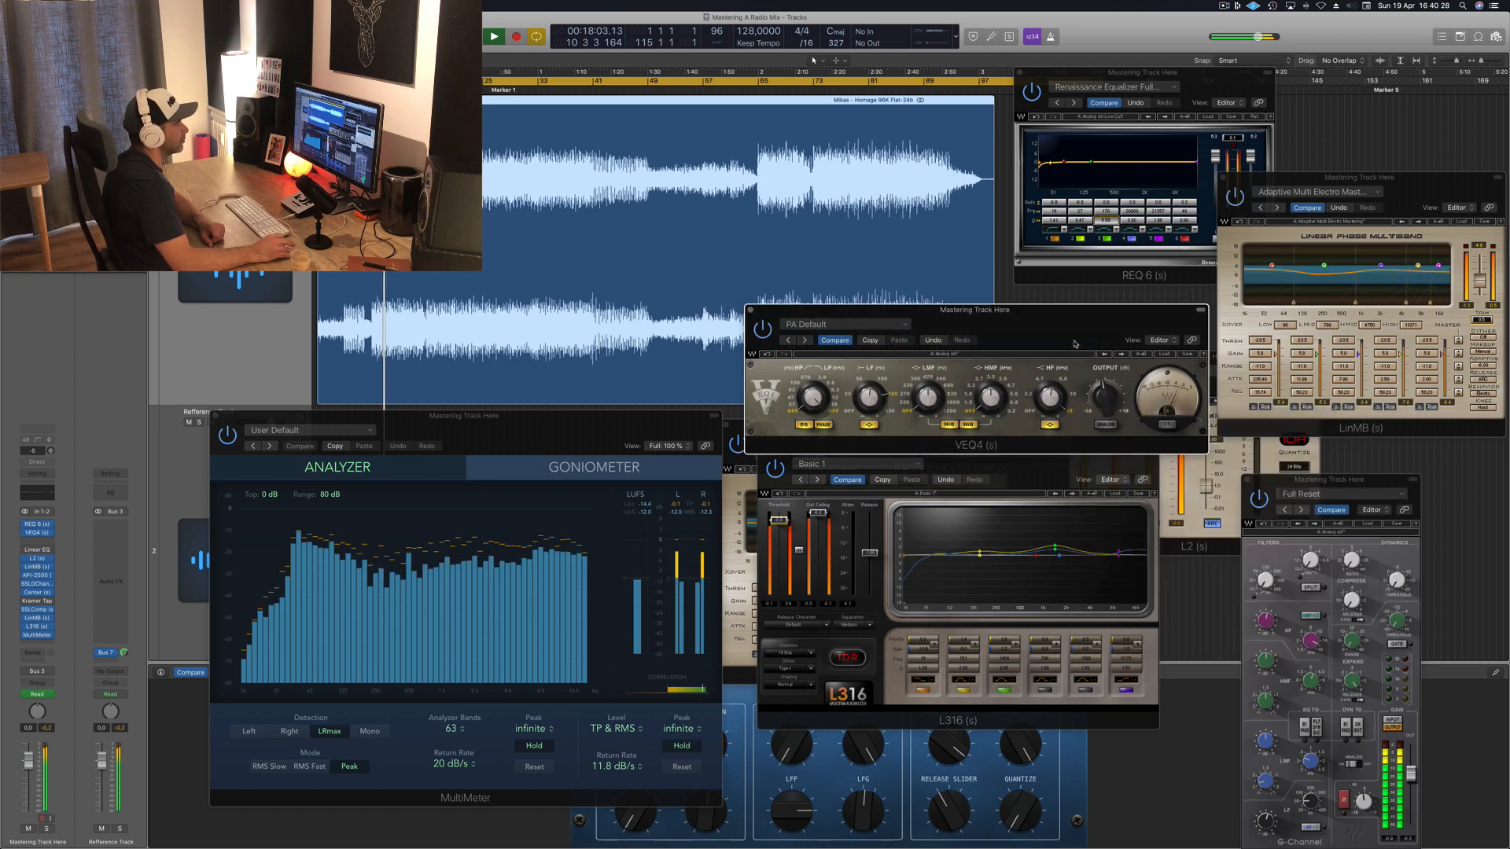
drag(1077, 341, 1067, 299)
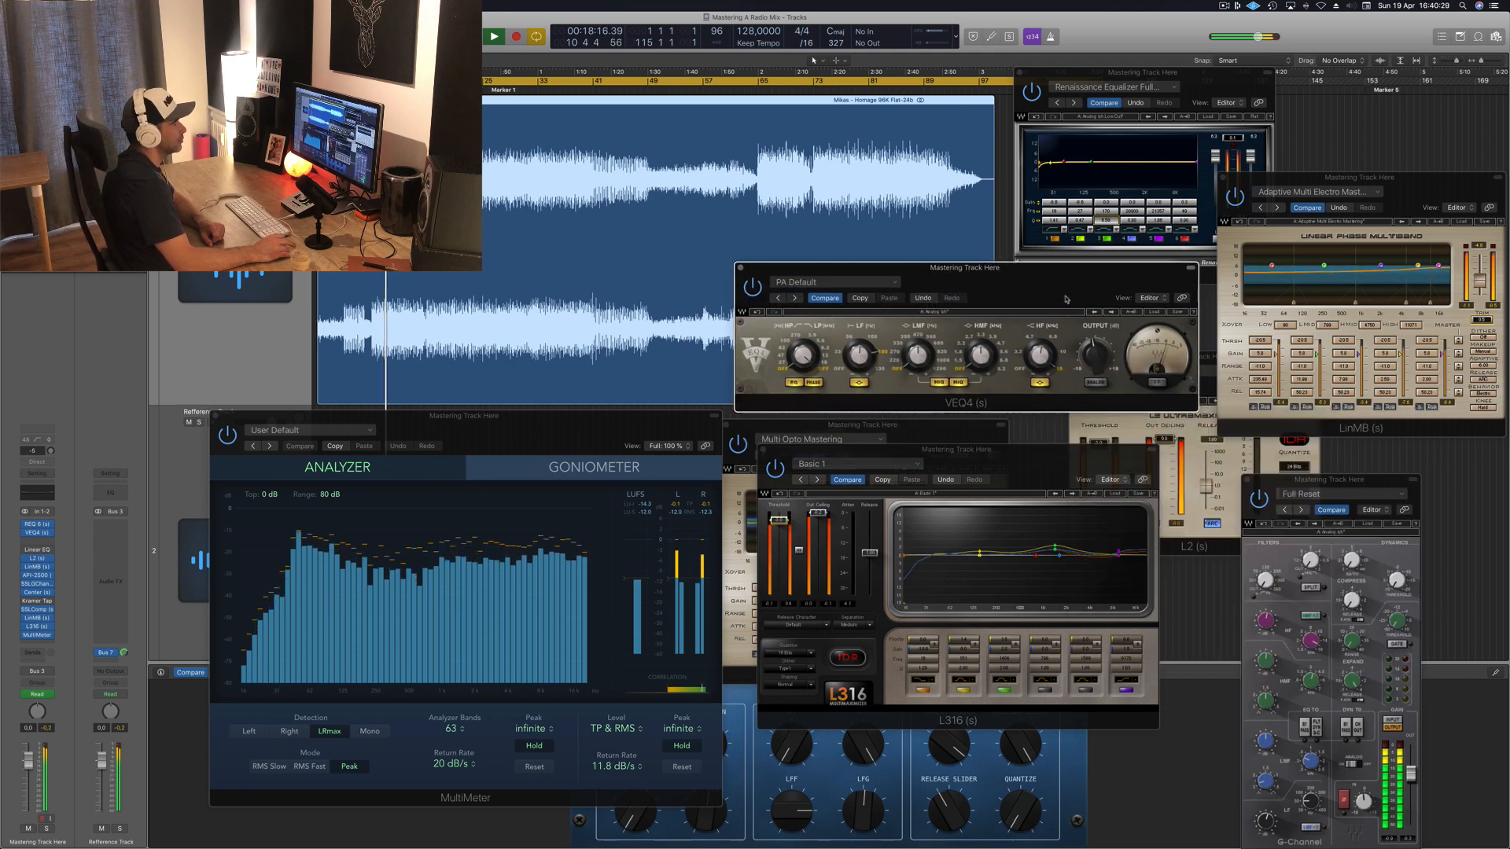
click(1198, 464)
click(1075, 358)
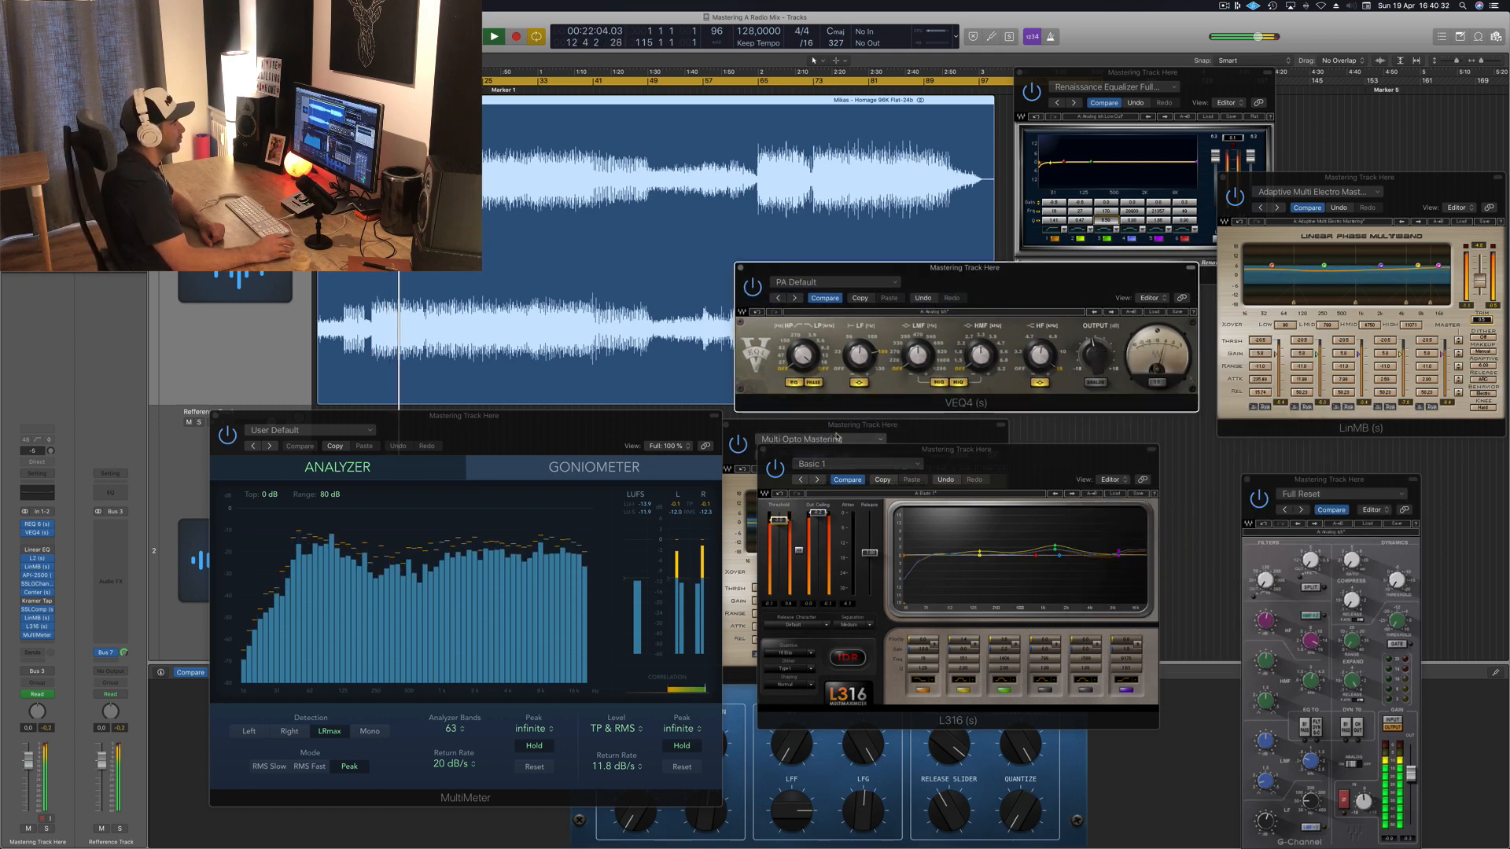
Close the Multi Opto Mastering multiband window and move L316 up directly beneath VEQ4.
click(903, 432)
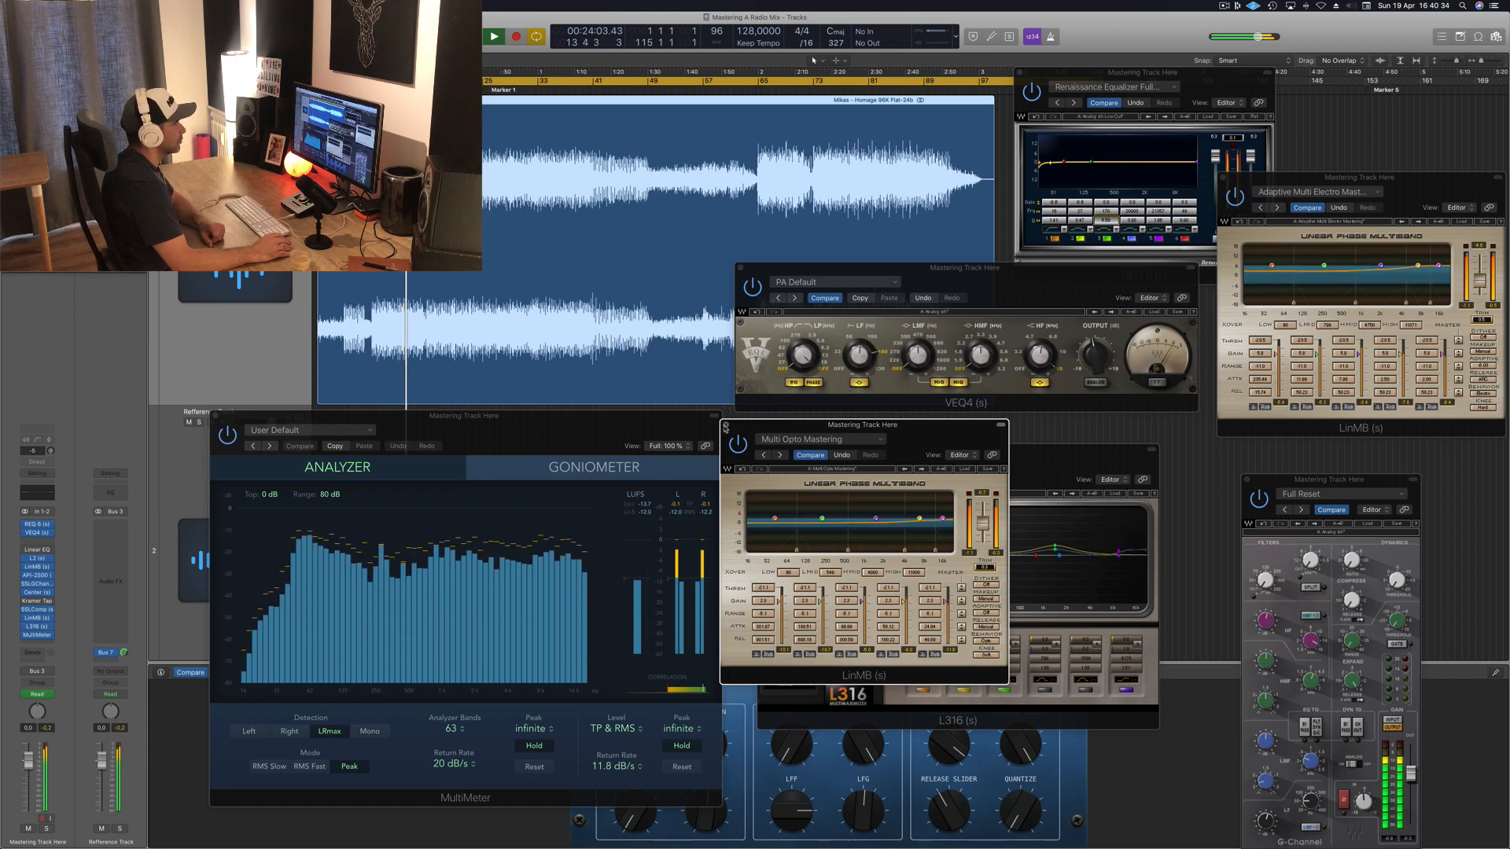
click(725, 427)
mouse_move(1019, 453)
mouse_down()
mouse_move(1106, 419)
mouse_move(999, 432)
mouse_move(1020, 430)
mouse_up()
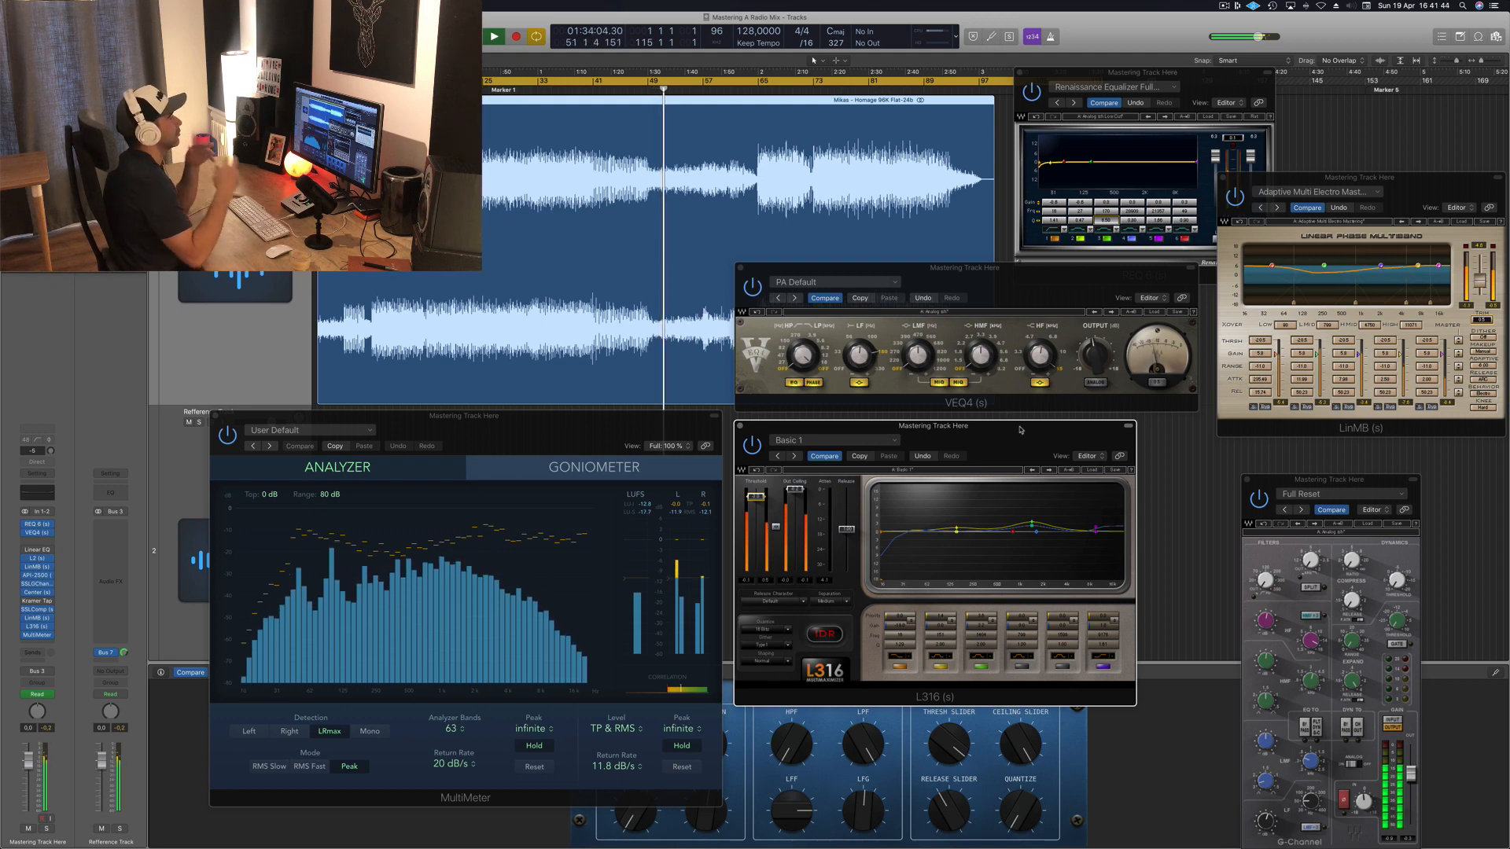
Lower L316 beside MultiMeter with VEQ4 directly above it, then bring REQ 6 in front of the multiband and make VEQ4 active.
mouse_move(1063, 278)
mouse_down()
mouse_move(1104, 280)
mouse_move(1055, 277)
mouse_up()
drag(1022, 431, 1013, 564)
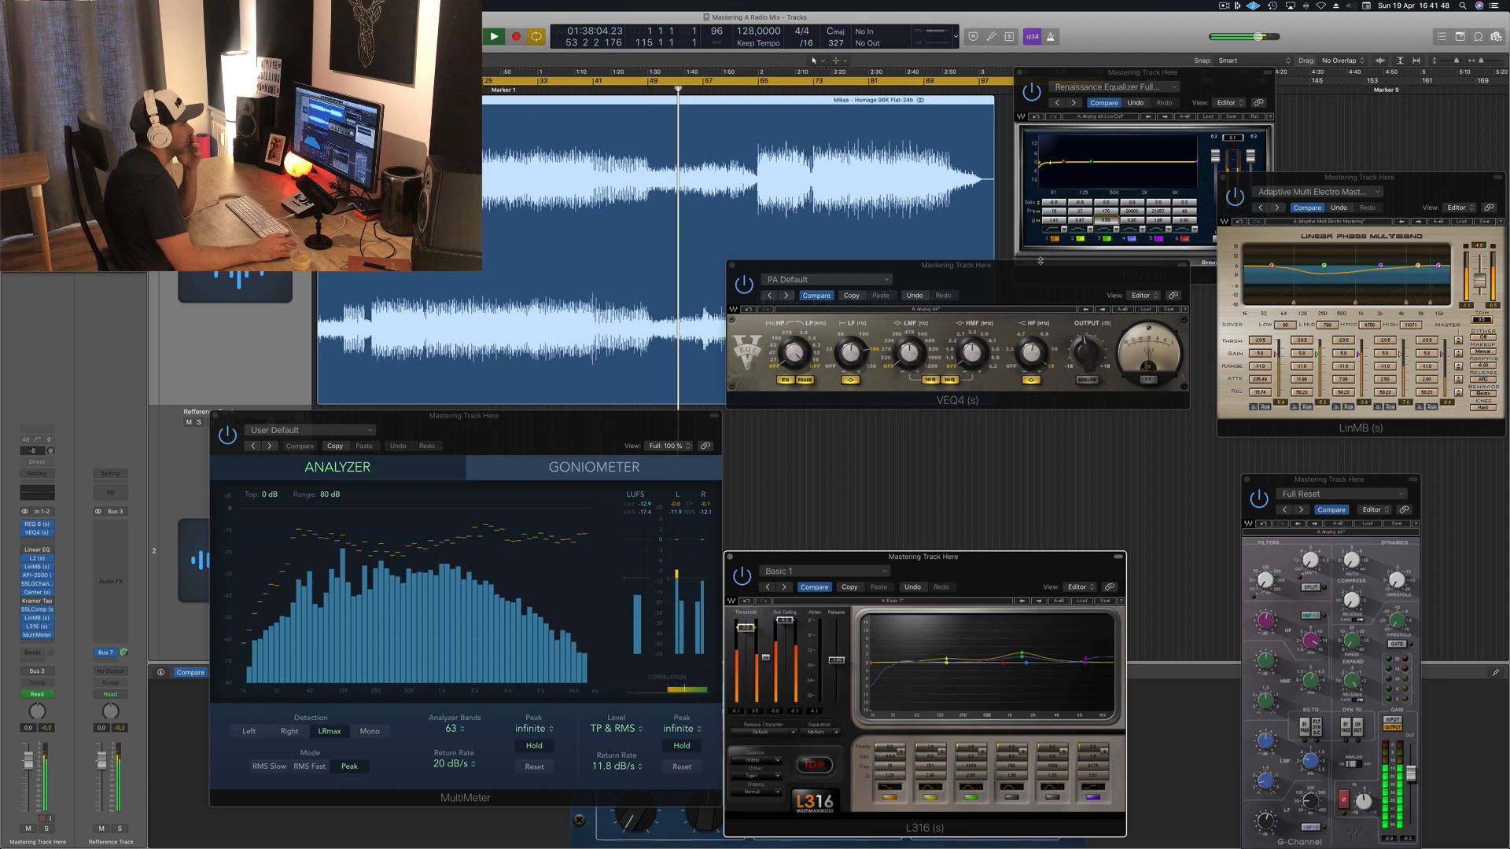
drag(1046, 268, 1059, 408)
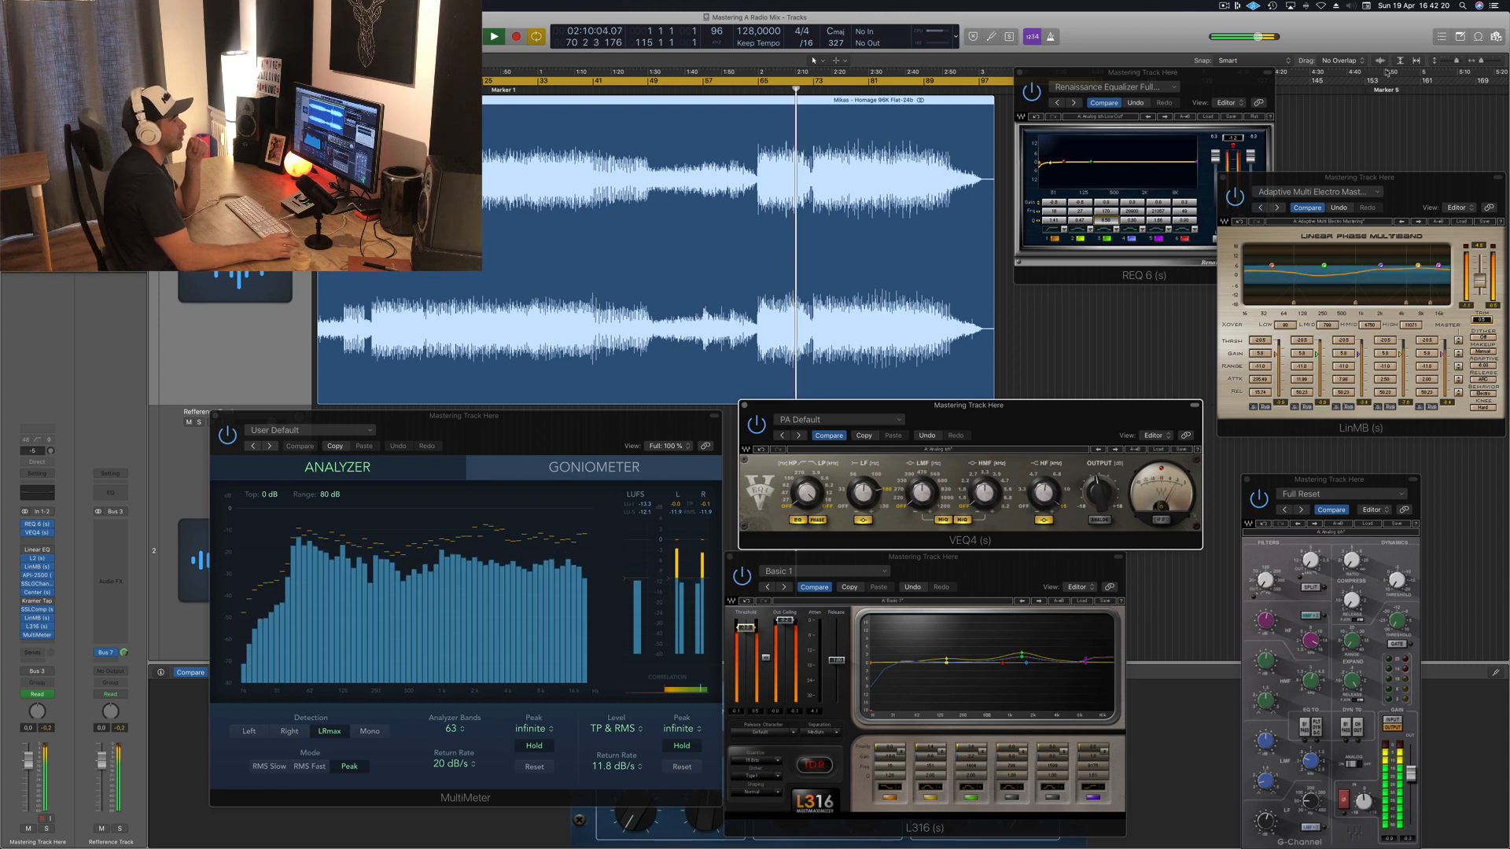
click(1236, 138)
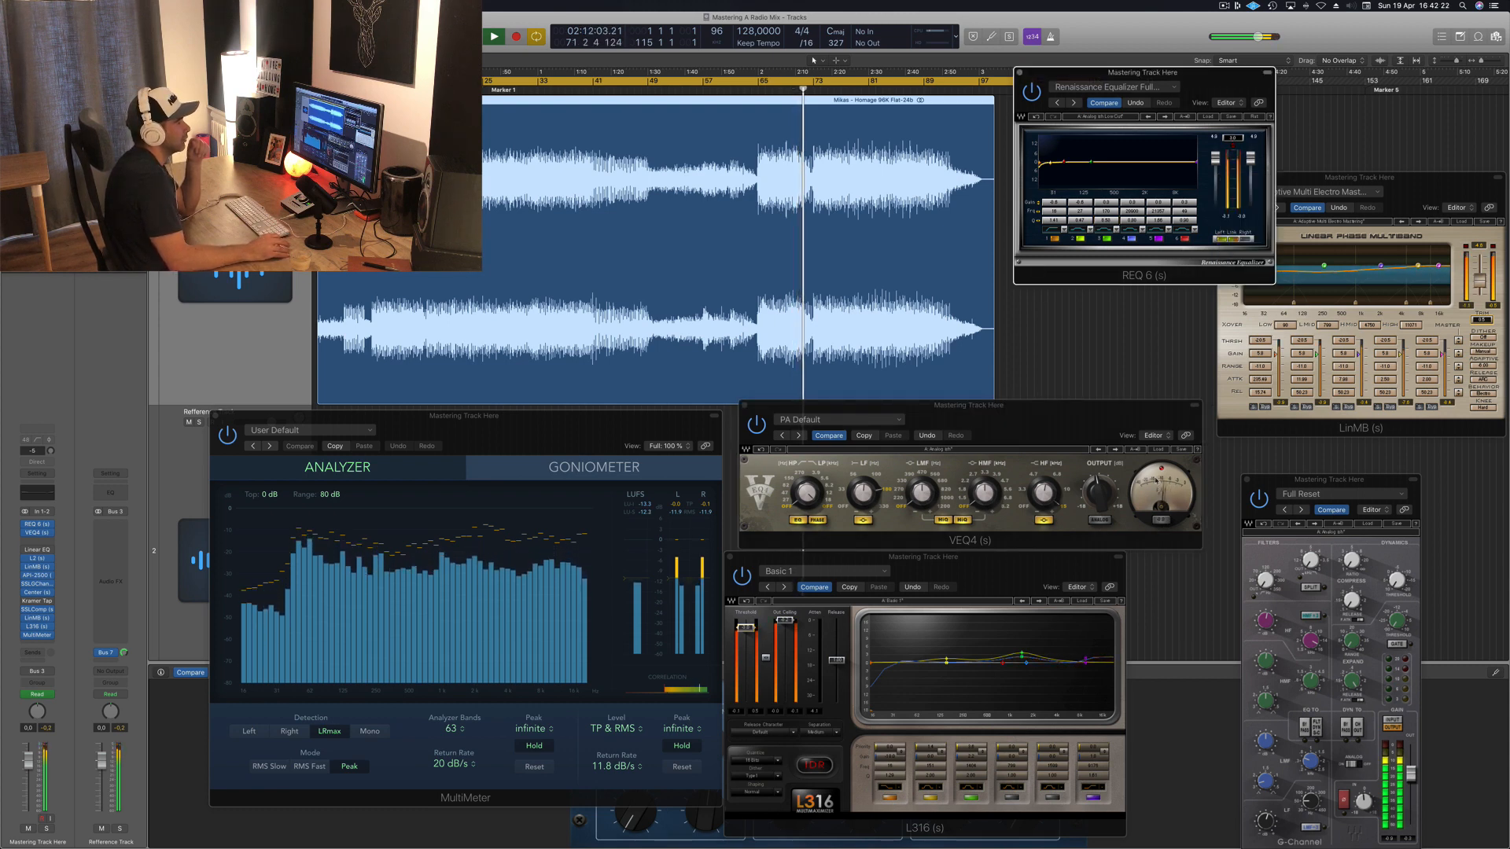
click(1153, 423)
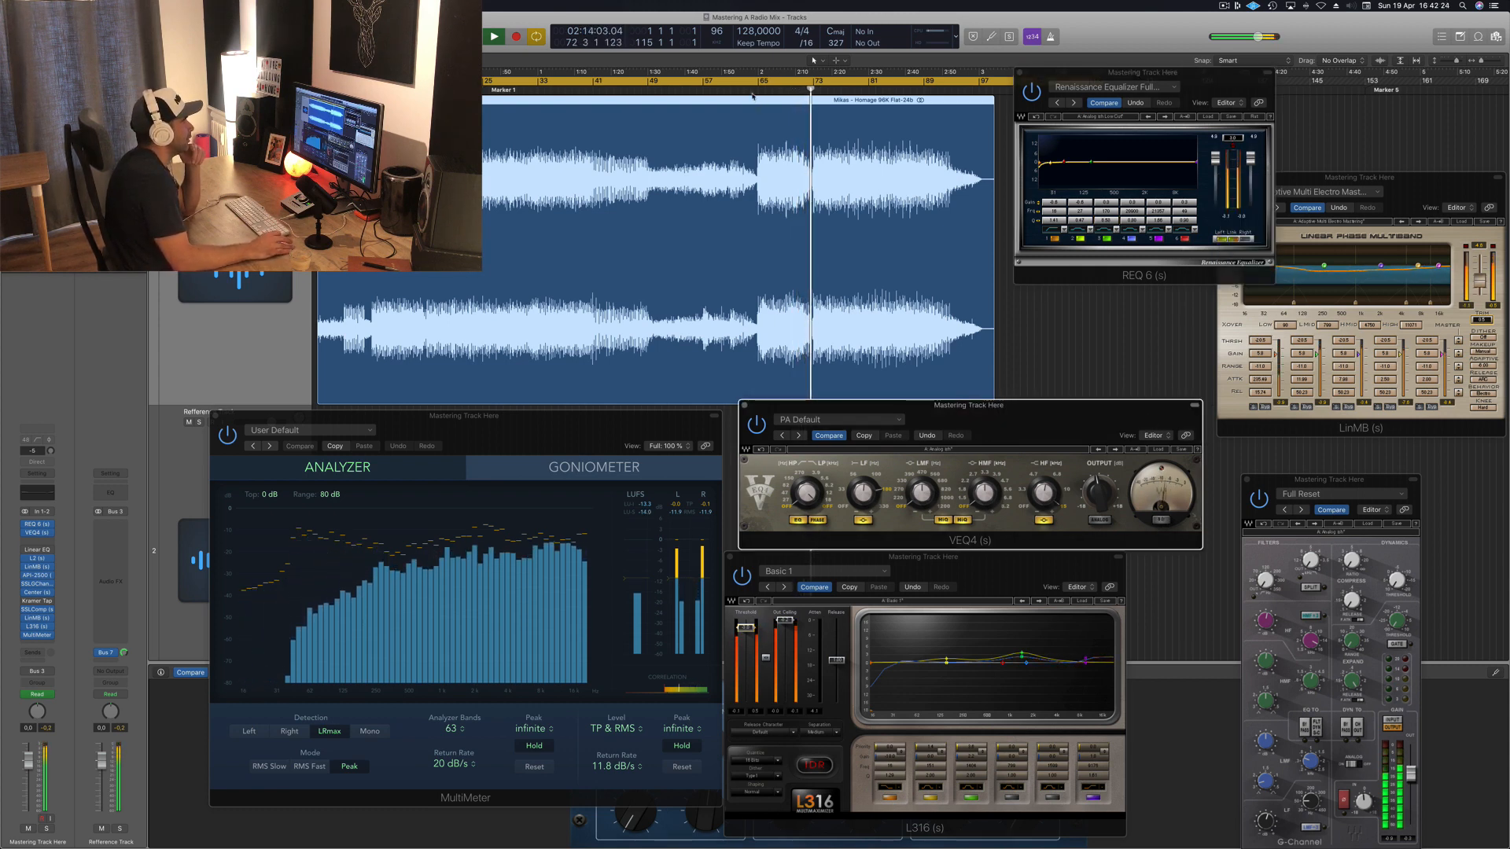